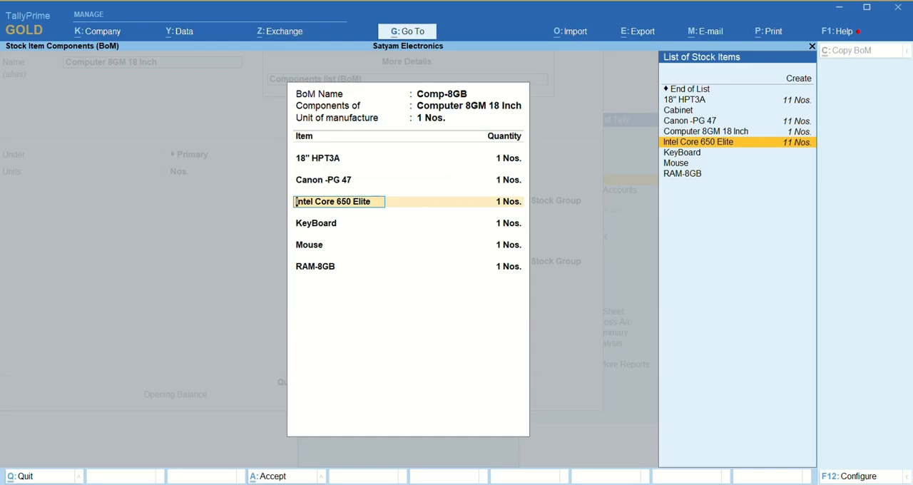
- Accept the remaining component lines of the Comp-8GB bill of materials, each with a quantity of 1 Nos., and close the BoM list
key(Return)
key(Return)
key(Return)
key(Return)
key(Return)
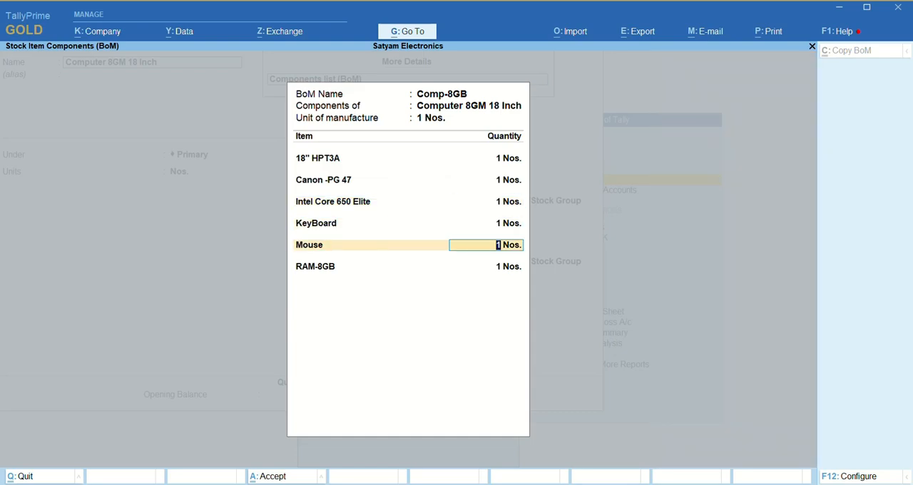
key(Return)
key(Return)
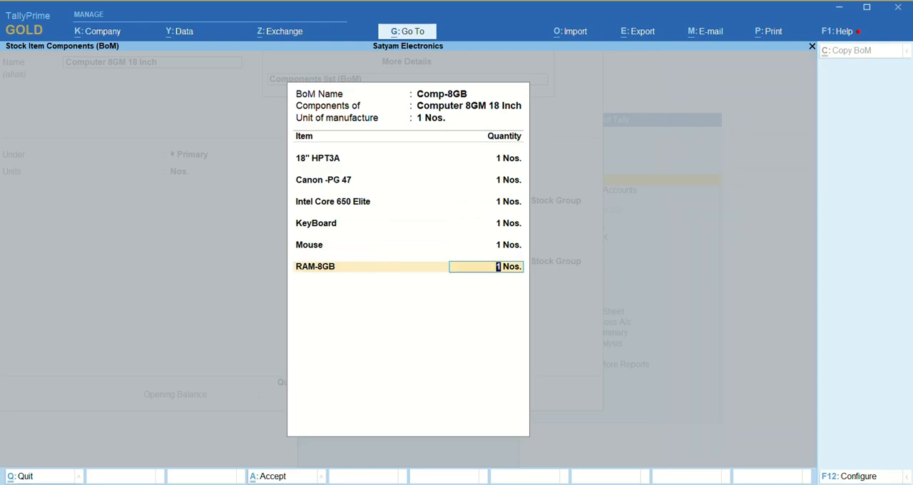
key(Return)
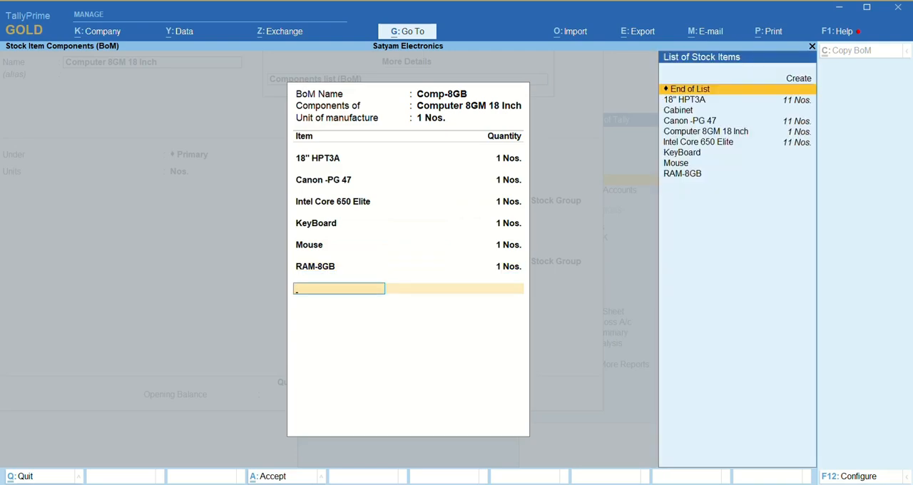
key(Return)
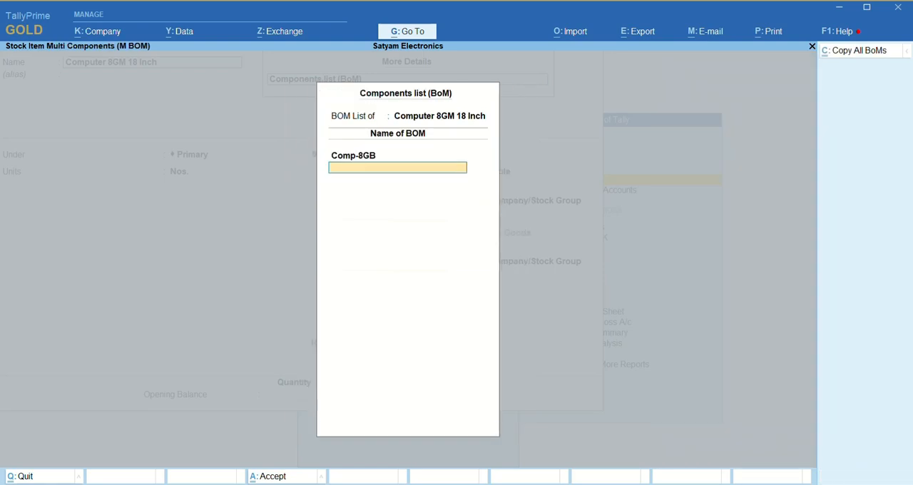
key(Return)
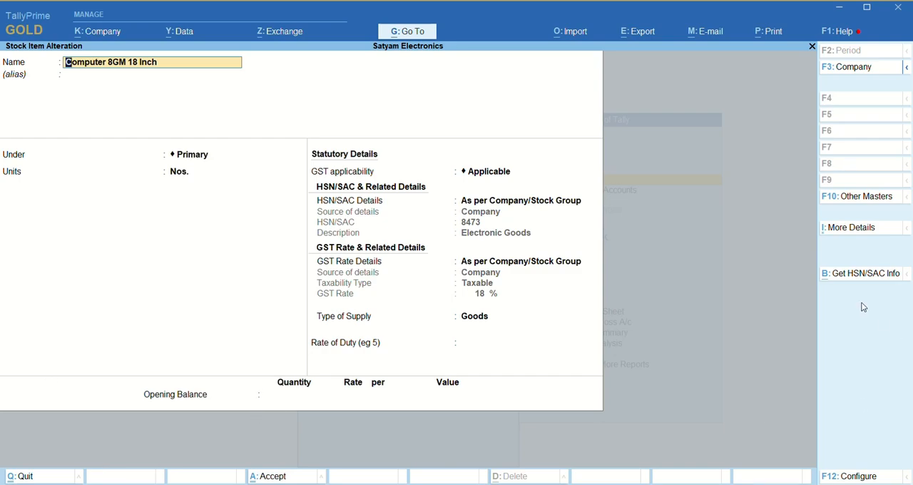
- Review the Comp-8GB components list from the expanded additional details of the Computer 8GM 18 Inch stock item
click(848, 228)
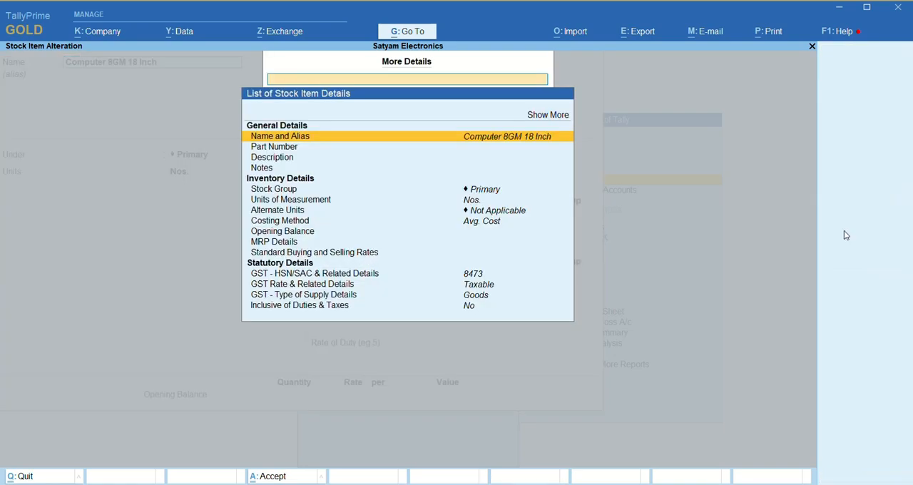
click(549, 115)
key(Down)
key(Down)
key(Down)
key(Down)
key(Down)
key(Down)
key(Down)
key(Down)
key(Down)
key(Down)
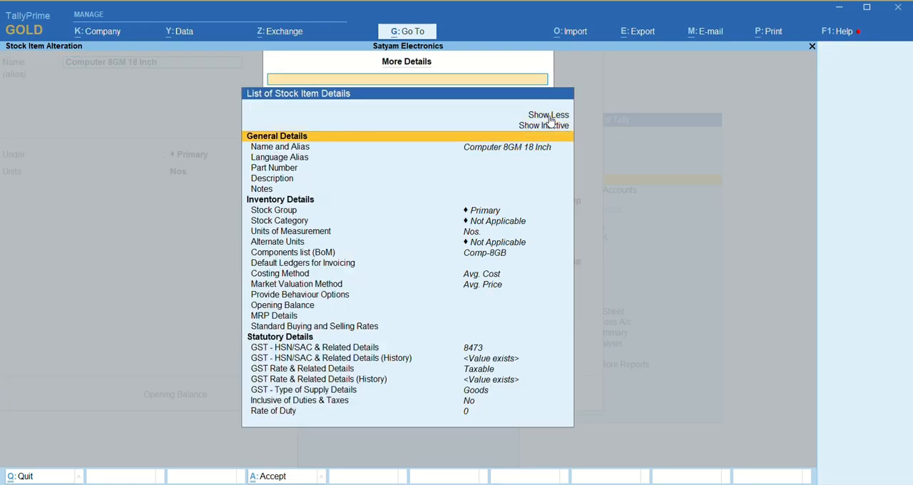
key(Down)
key(Down)
key(Down)
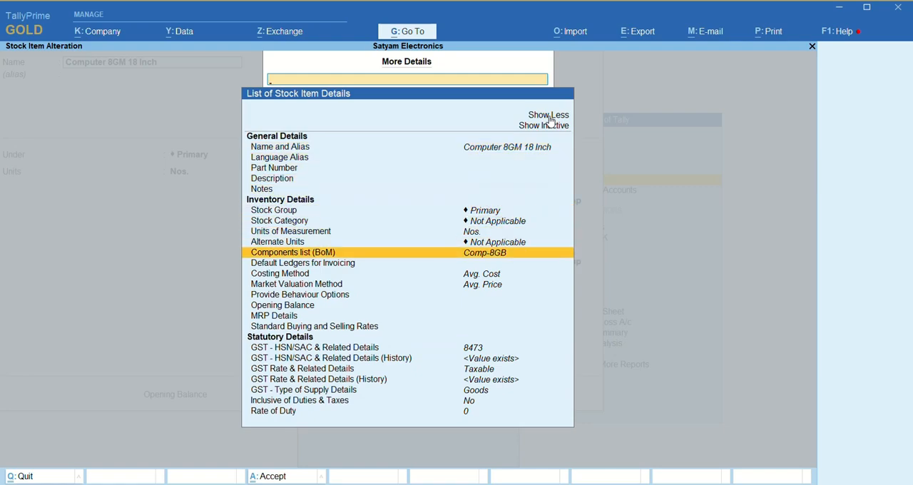
key(Return)
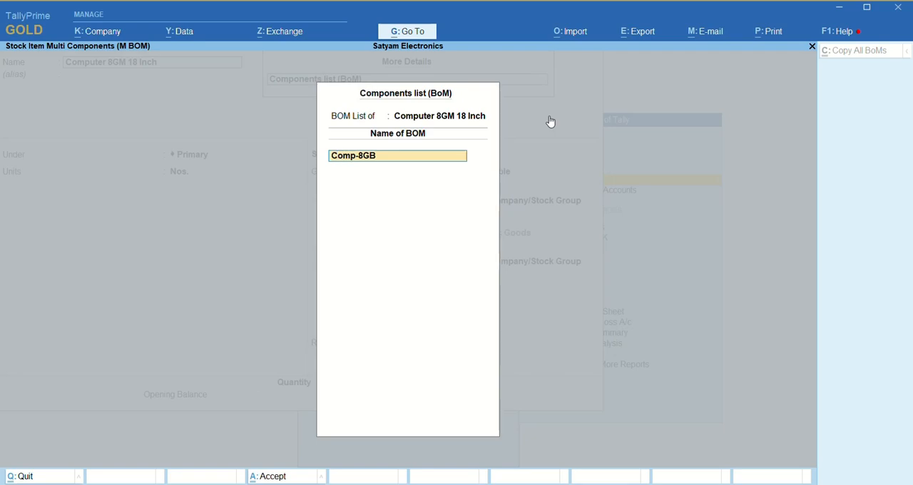
key(Return)
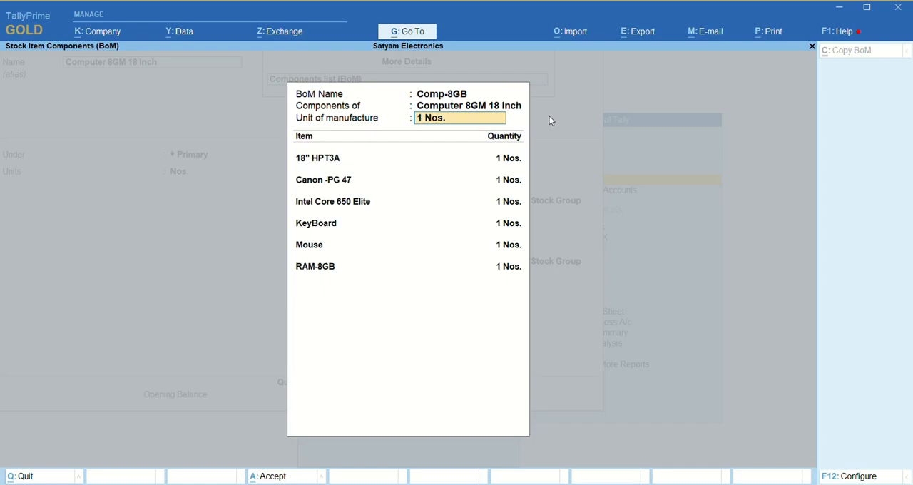
- Accept the Comp-8GB bill of materials and save the Computer 8GM 18 Inch stock item
key(ctrl+a)
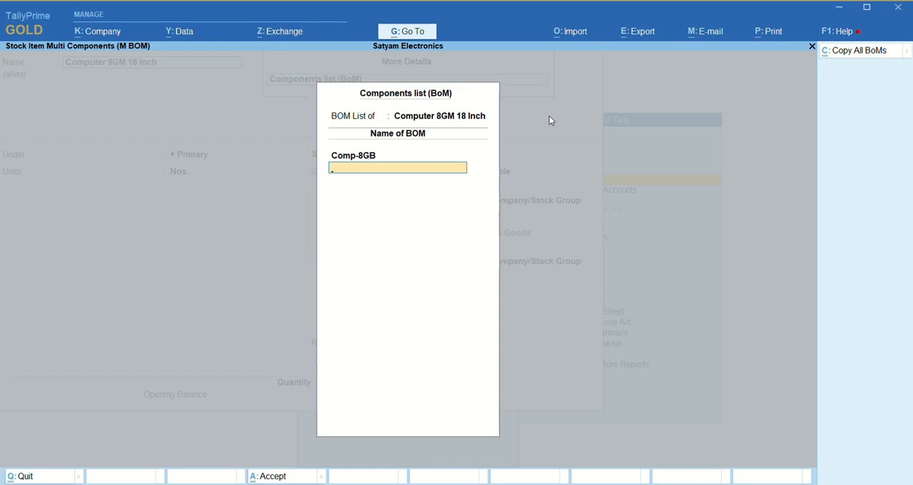
key(Return)
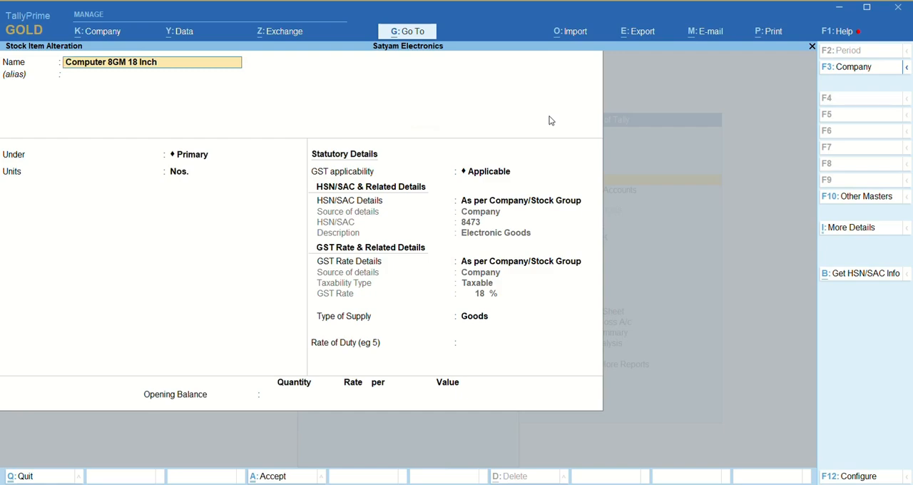
key(ctrl)
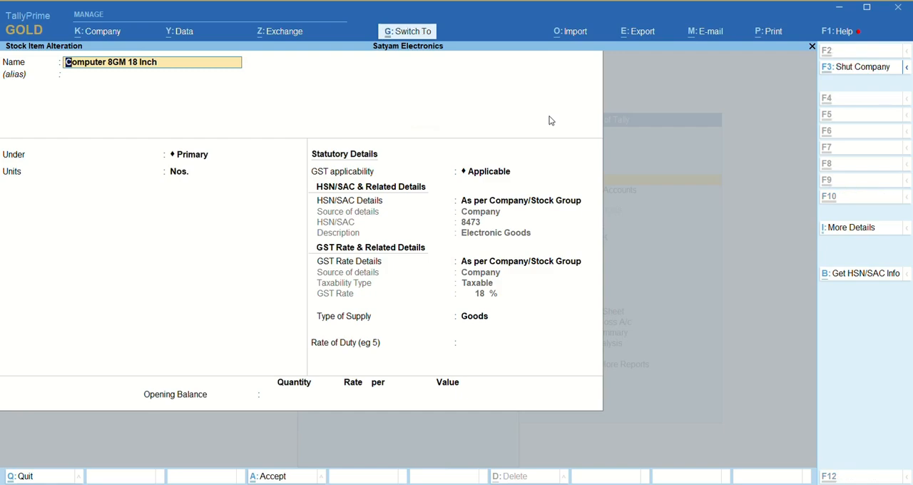
key(ctrl+a)
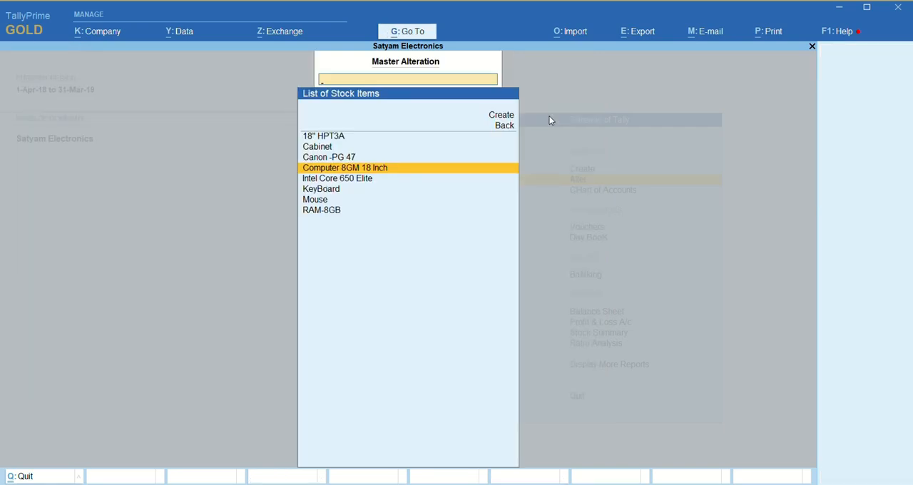
- Leave master alteration and start a purchase voucher with supplier invoice number 155 dated 2-Jan-19
key(Escape)
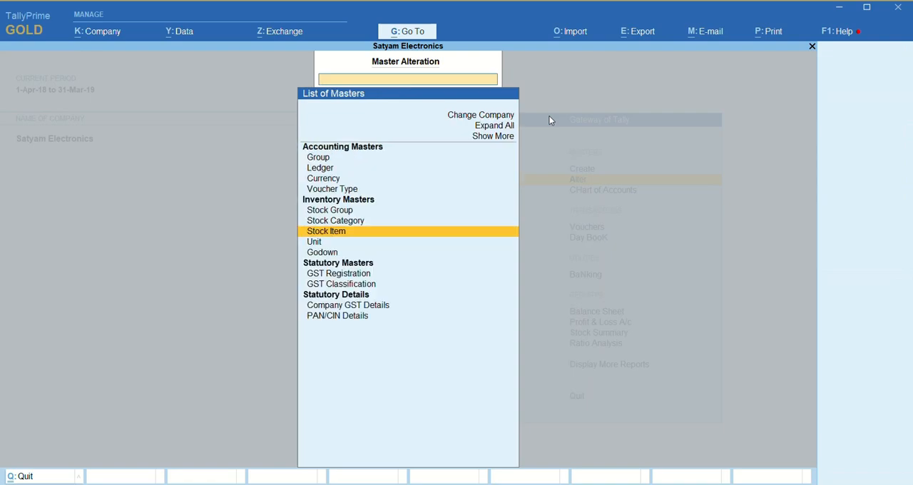
key(Escape)
key(v)
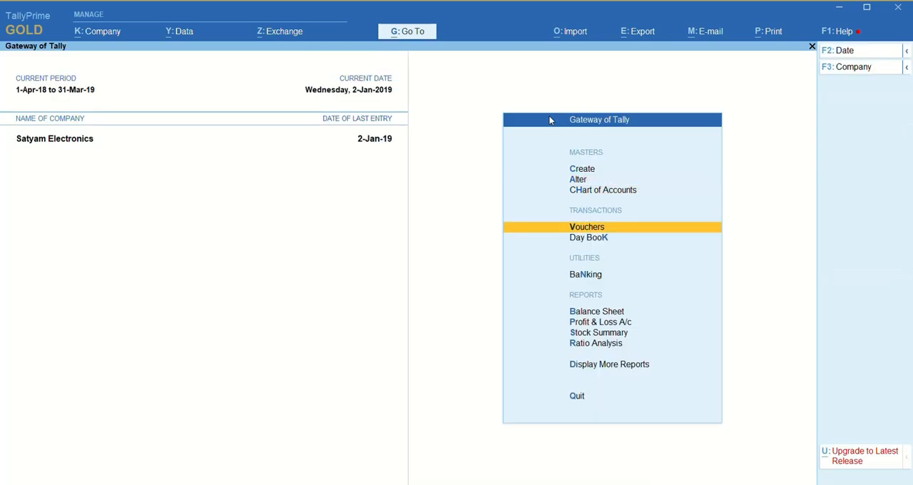
key(Return)
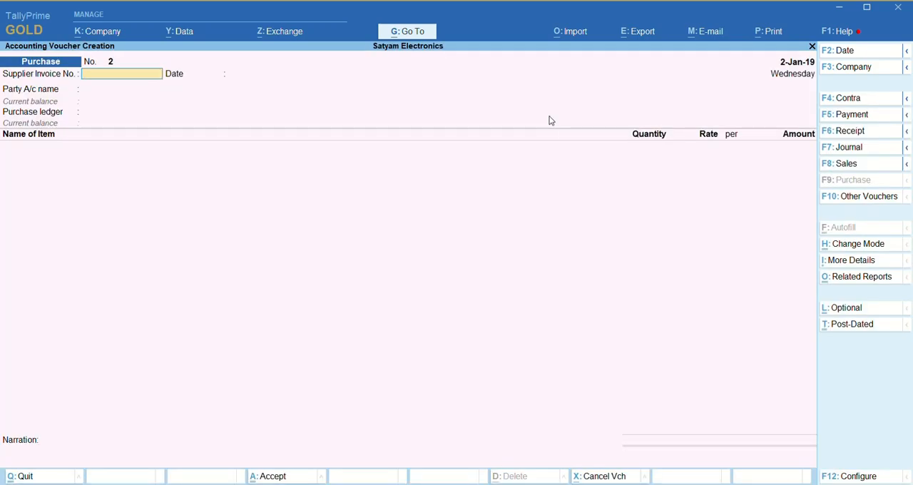
text(155)
key(Return)
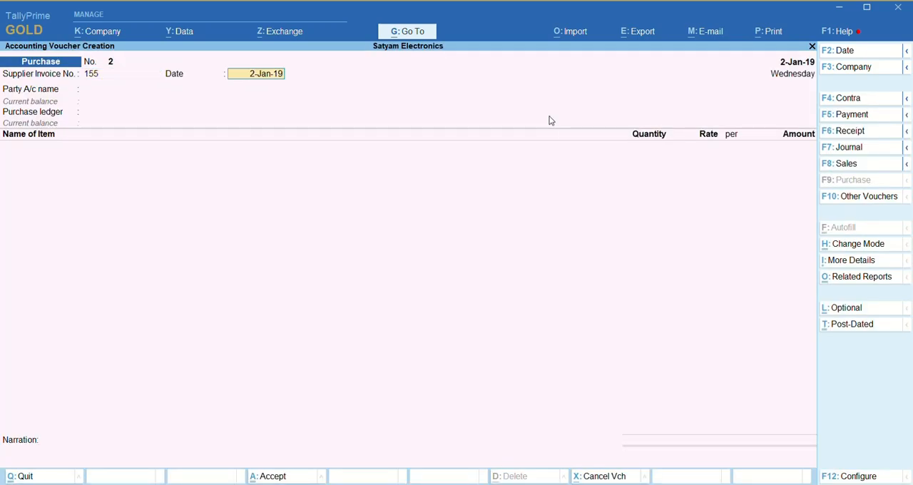
key(Return)
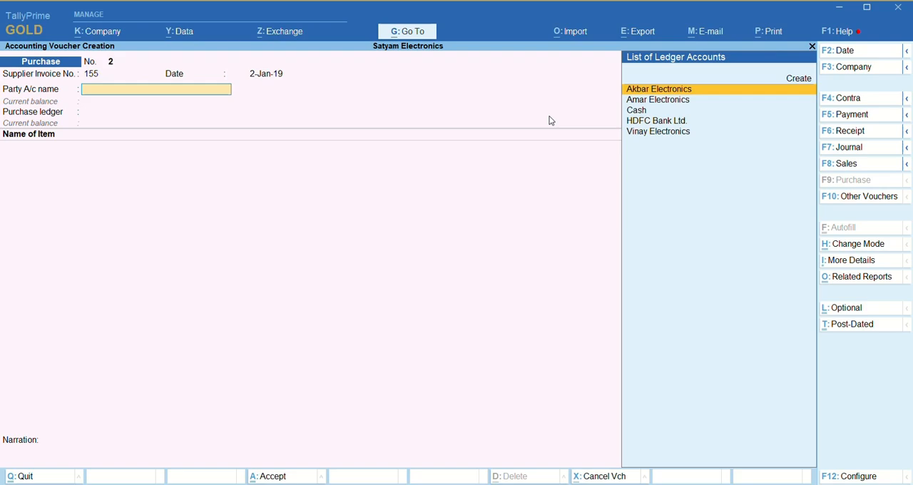
- Set Akbar Electronics as the party account, accepting its receipt and party details, and choose Purchase A/c as the purchase ledger
key(Return)
key(Return)
key(Return)
key(Return)
key(Return)
key(Return)
key(Return)
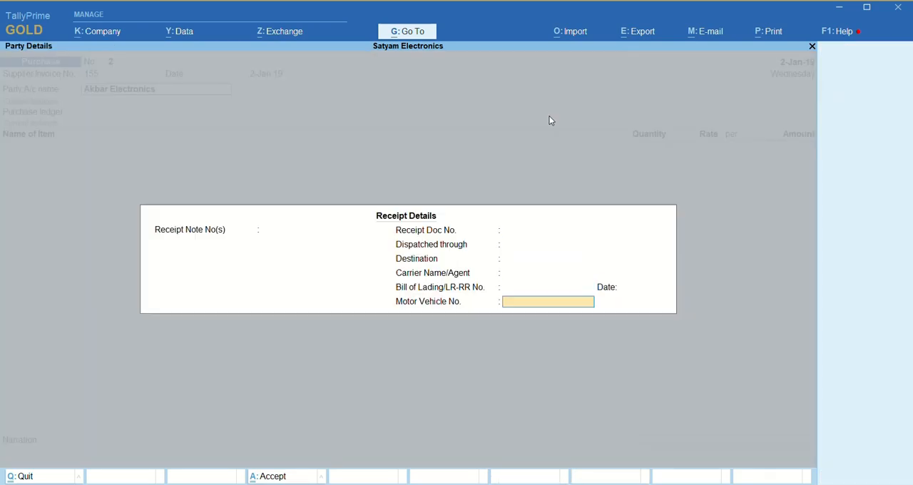
key(Return)
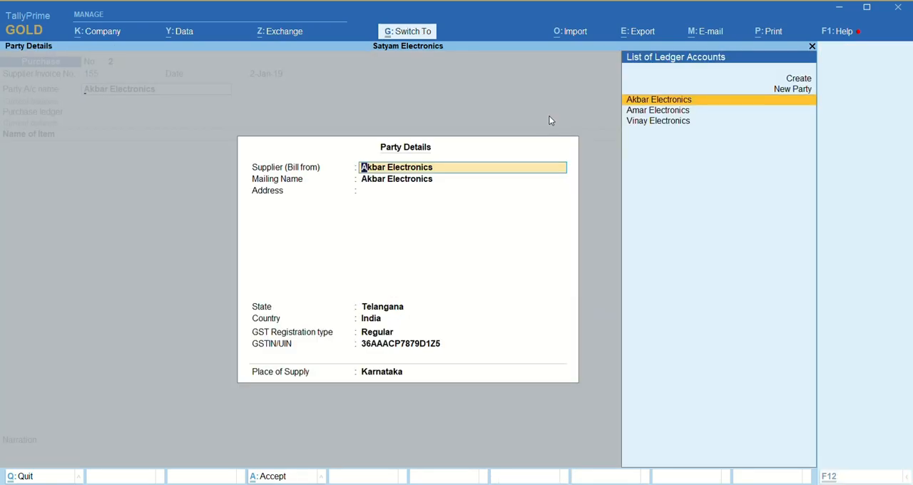
key(ctrl+a)
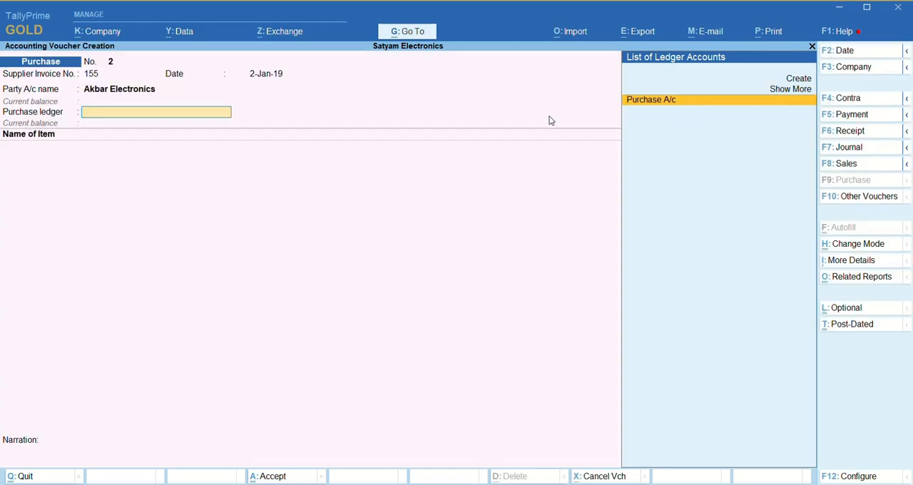
key(Return)
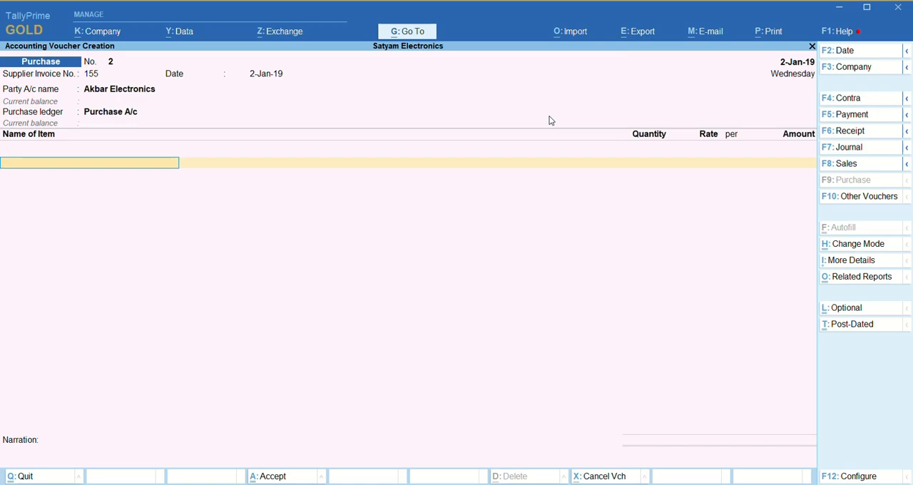
text(H)
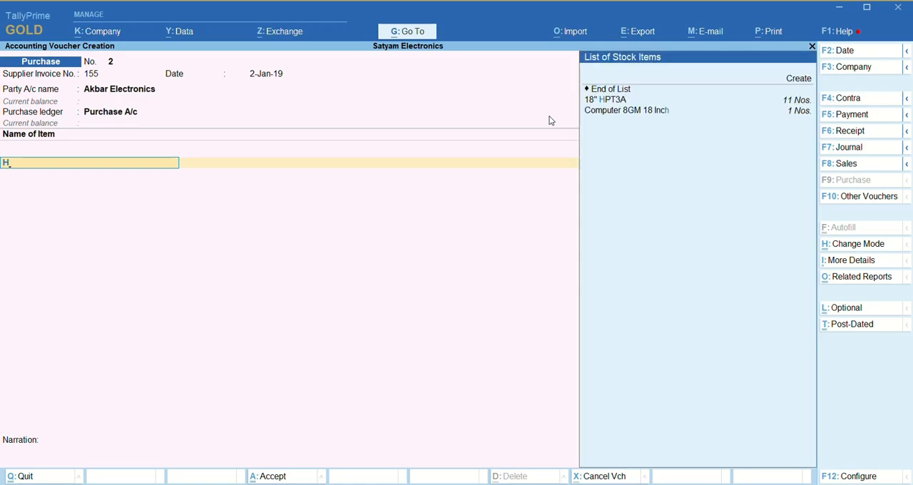
key(Down)
key(Down)
key(BackSpace)
key(BackSpace)
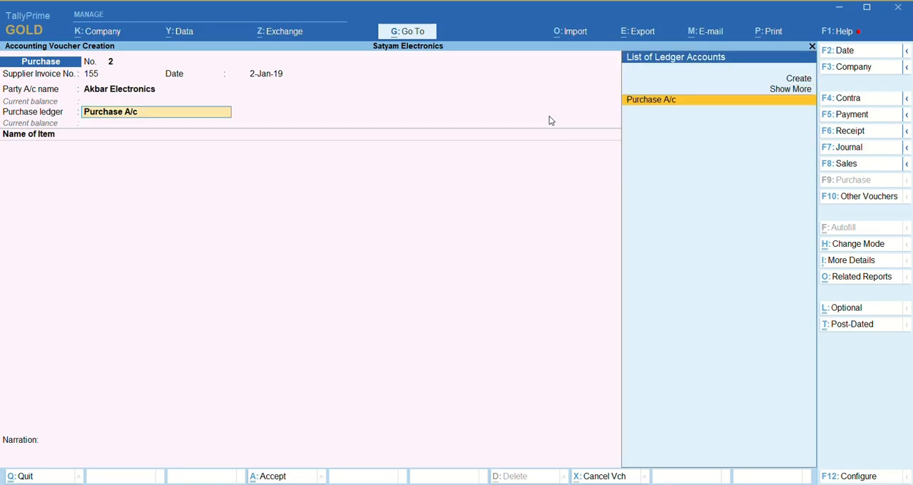
key(Return)
- Add RAM-8GB as the first purchase item with a quantity of 2 Nos. at a rate of 2,700
text(Ram)
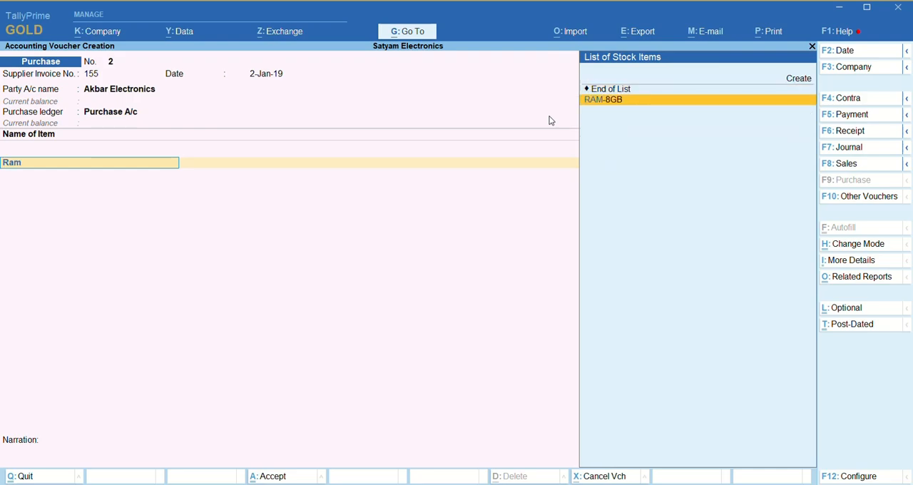
key(Return)
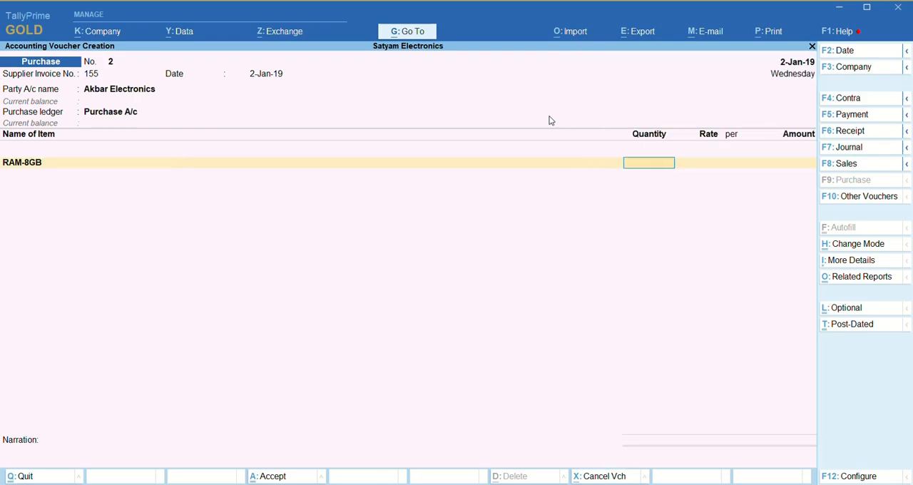
text(1)
key(BackSpace)
text(2)
key(Return)
text(2700)
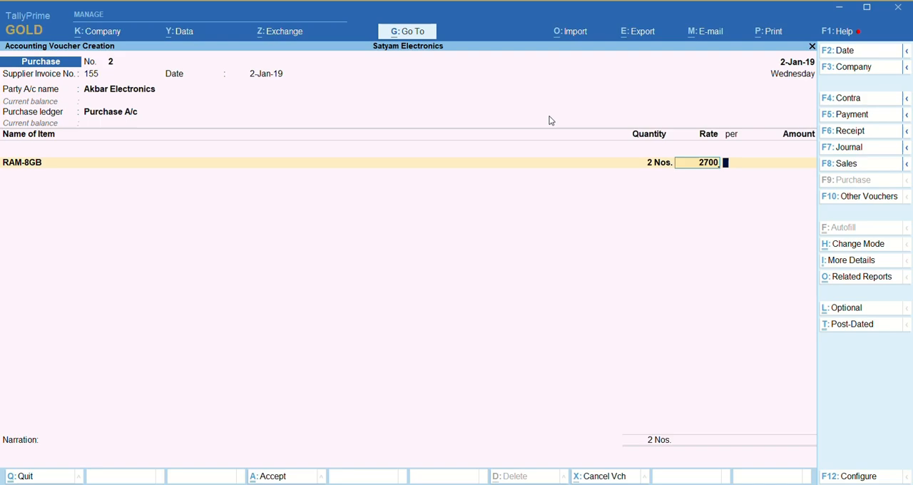
key(Return)
key(Return)
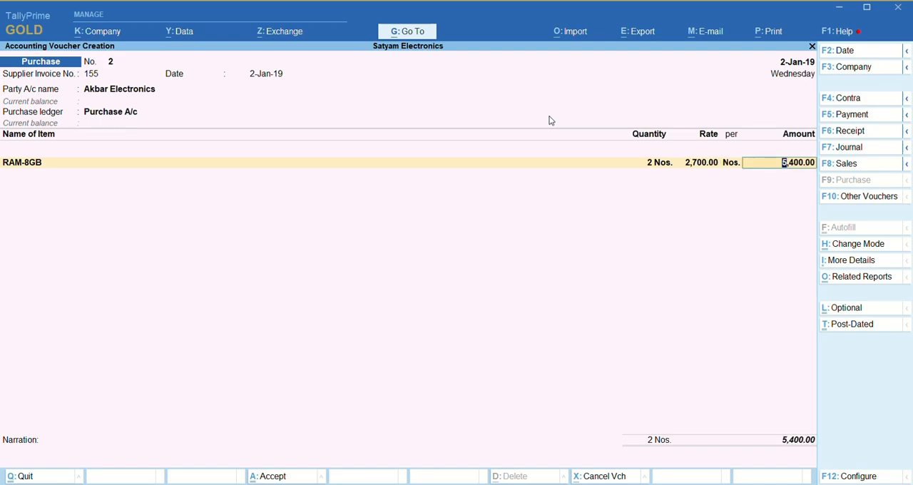
key(Return)
text(mo)
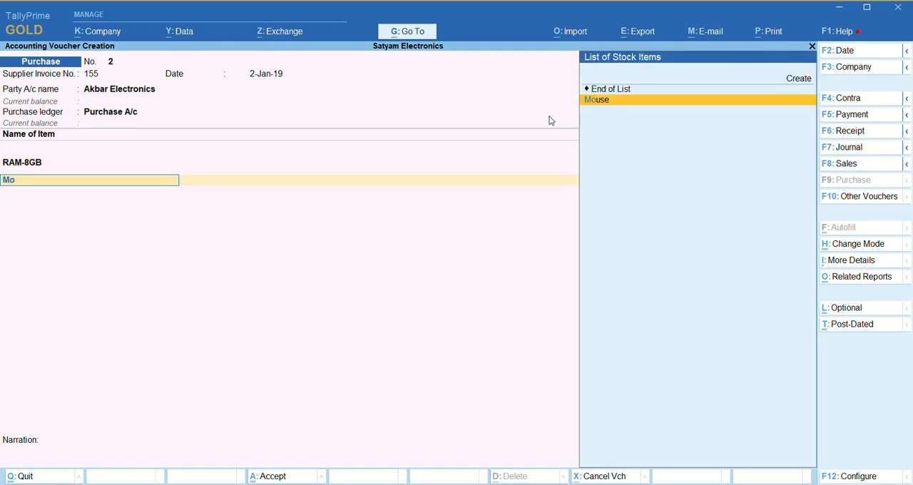
key(BackSpace)
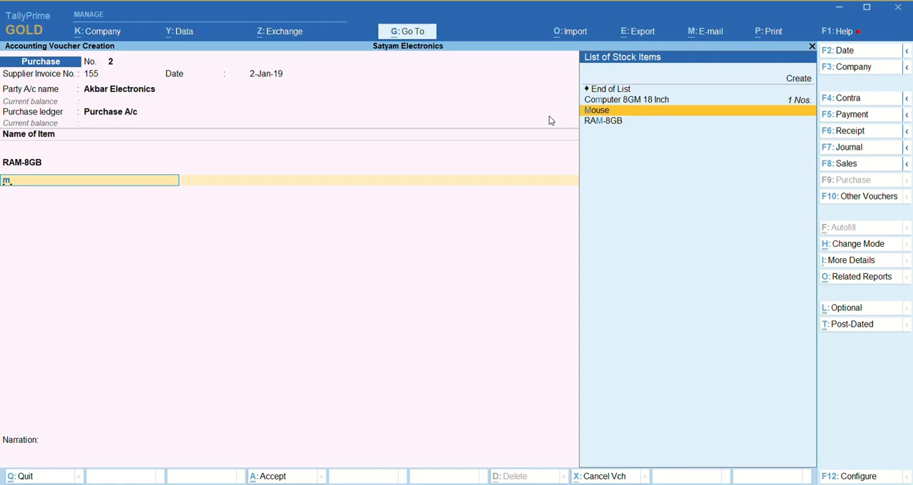
key(BackSpace)
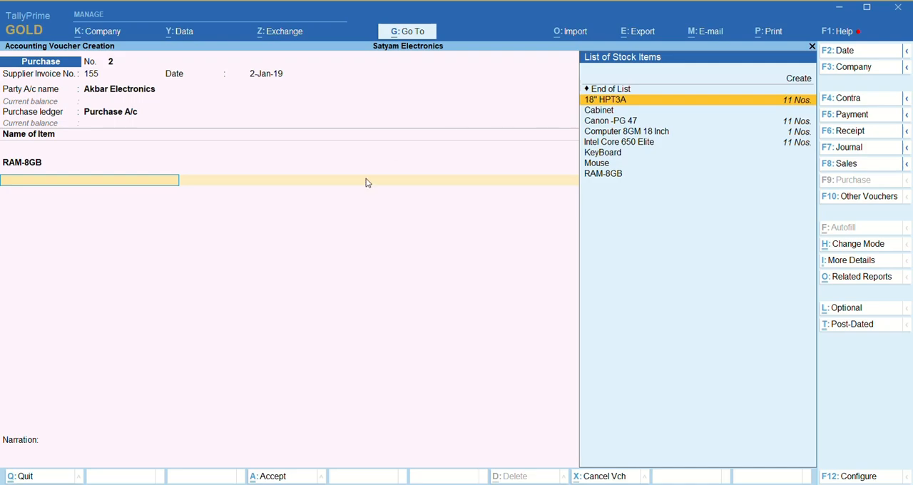
- Add 18" HPT3A to the purchase with a quantity of 5 Nos. at a rate of 9,699
key(Return)
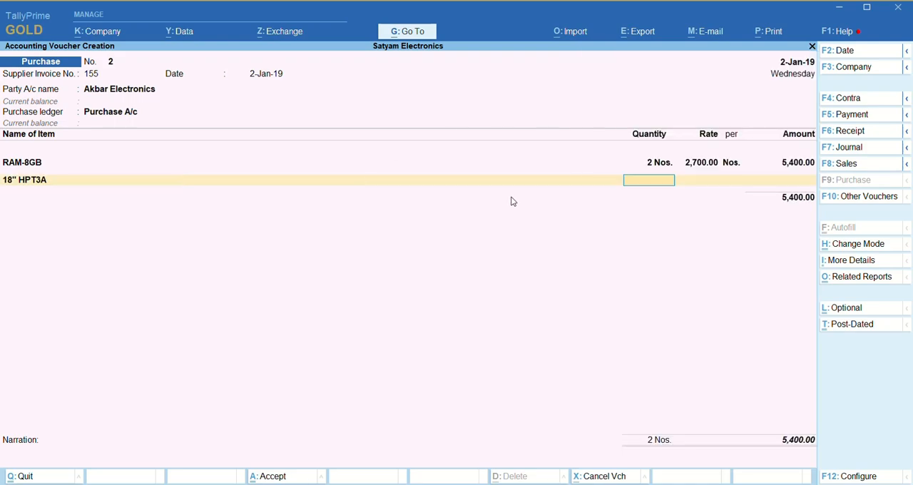
key(Return)
key(Return)
key(BackSpace)
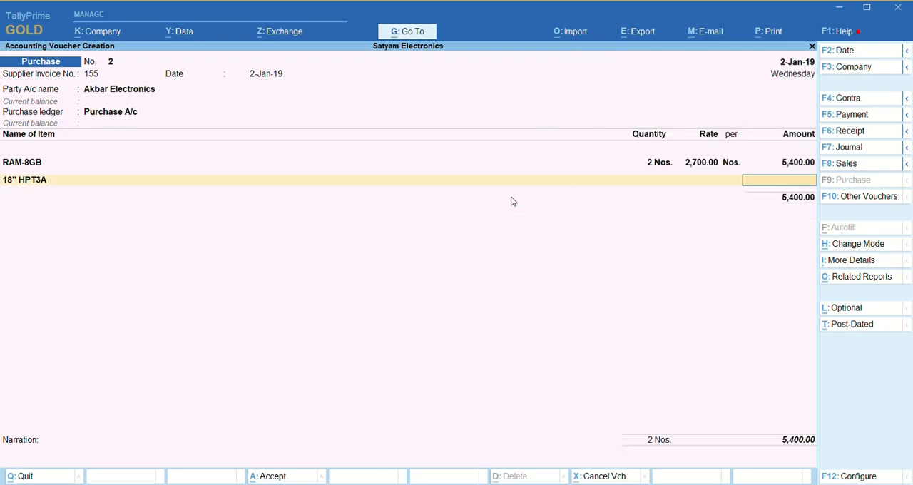
key(BackSpace)
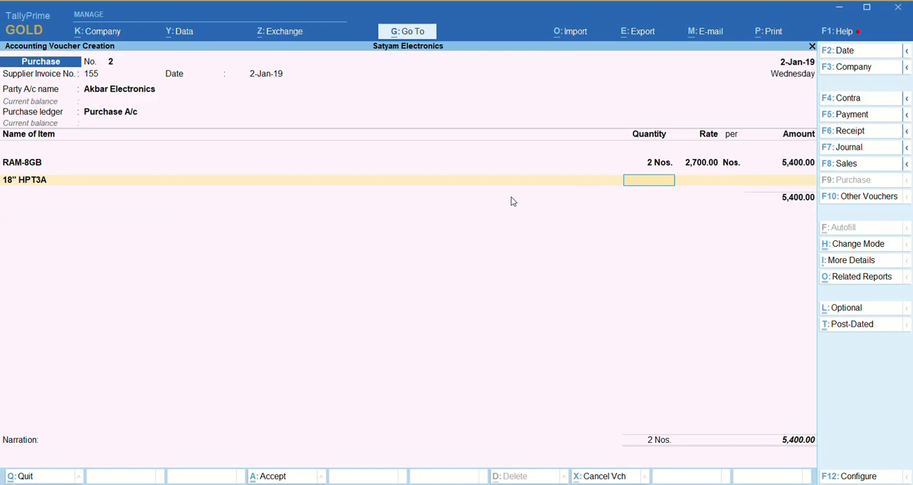
text(5)
key(Return)
key(Return)
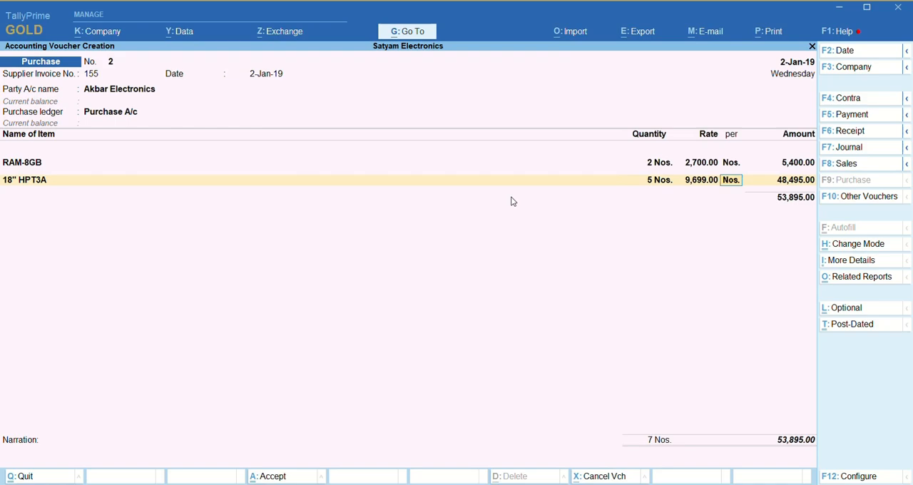
key(Return)
key(Return)
key(BackSpace)
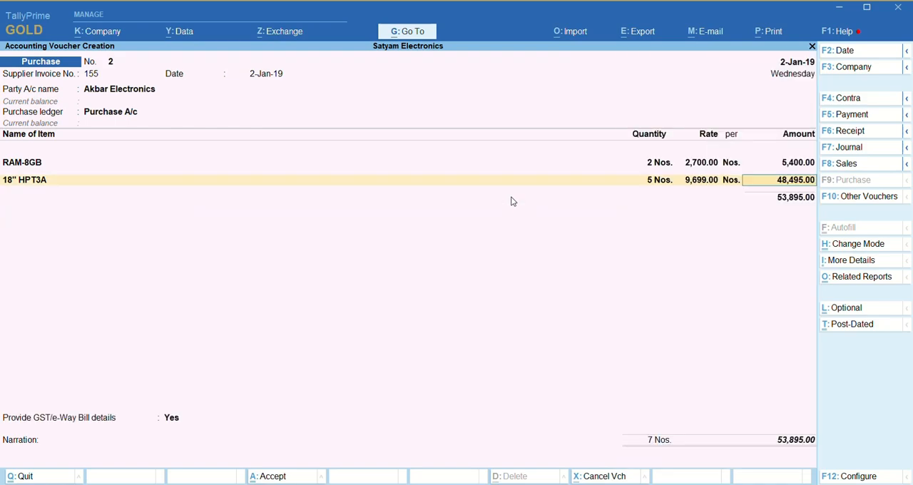
key(Return)
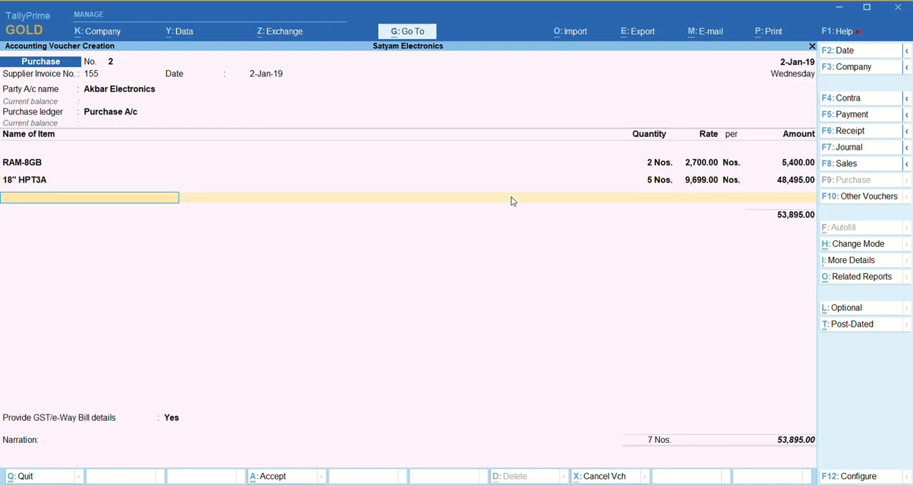
- Add Mouse to the purchase with a quantity of 7 Nos. at a rate of 650
text(Mo)
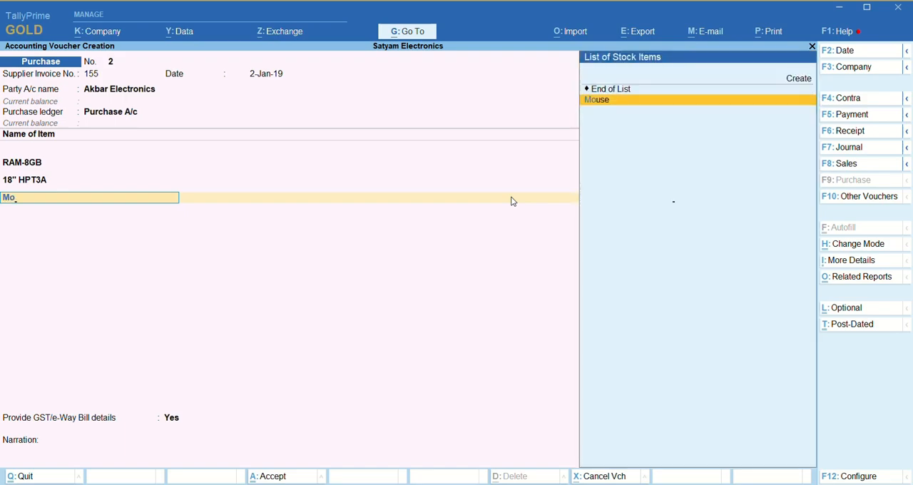
key(Return)
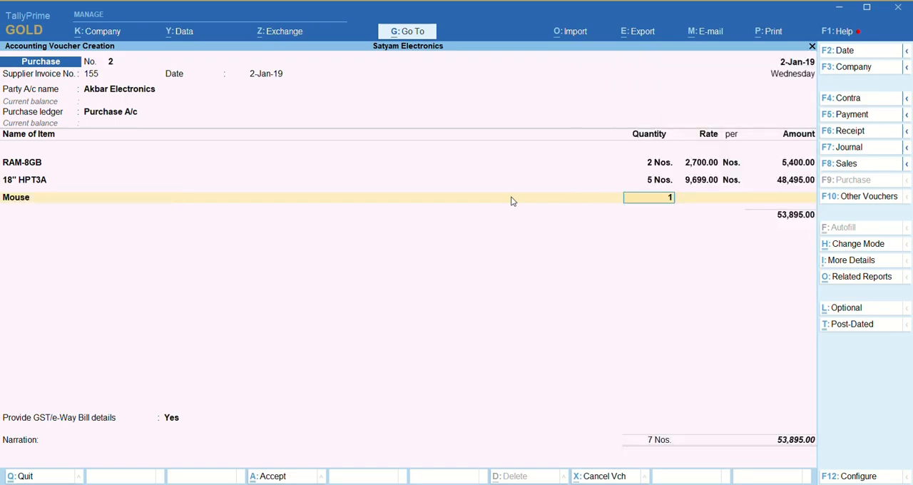
text(1)
key(Return)
key(BackSpace)
text(7)
key(Return)
text(650)
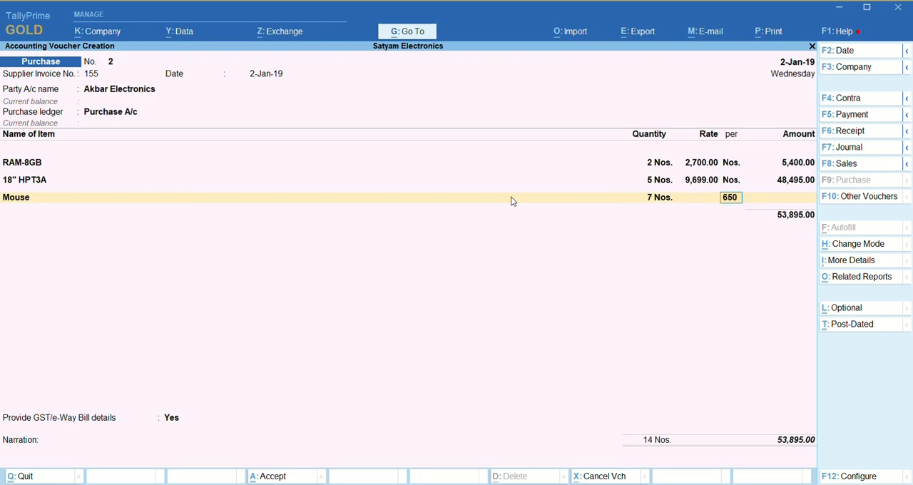
key(Return)
- Add KeyBoard to the purchase with a quantity of 7 Nos. at a rate of 350
key(Return)
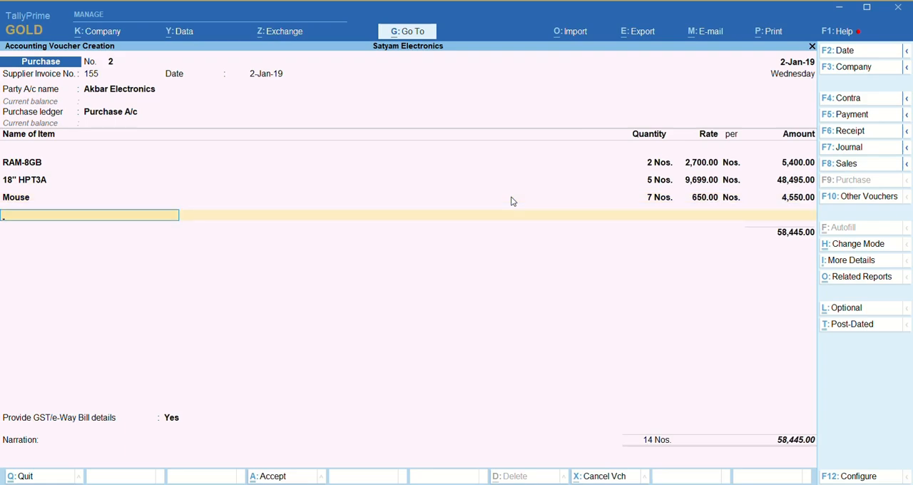
text(Ke)
key(Return)
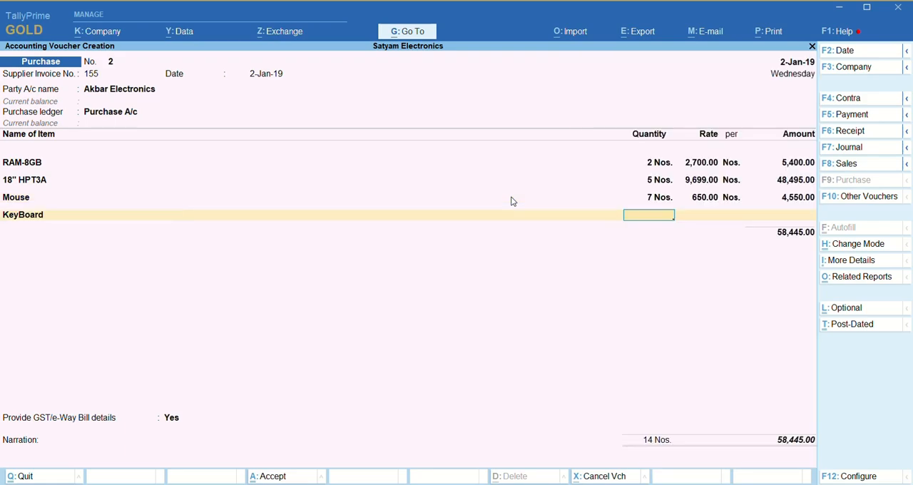
key(Return)
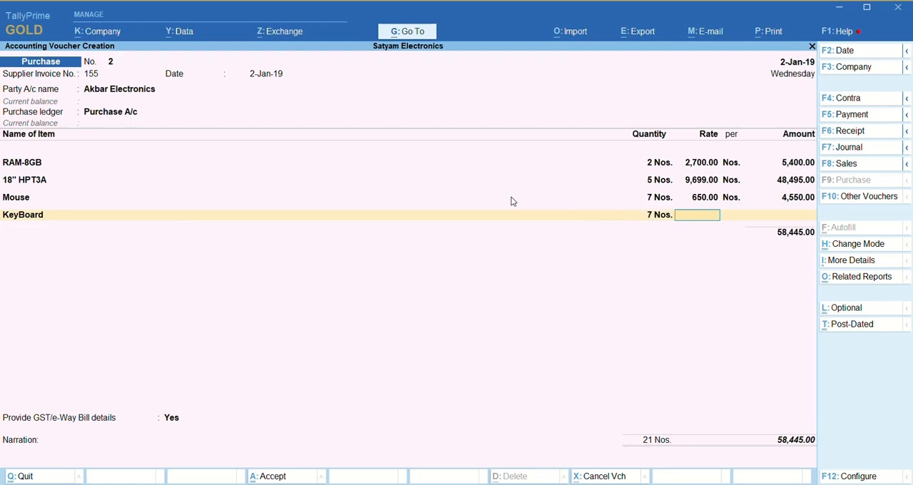
text(350)
key(Return)
key(Return)
text(\)
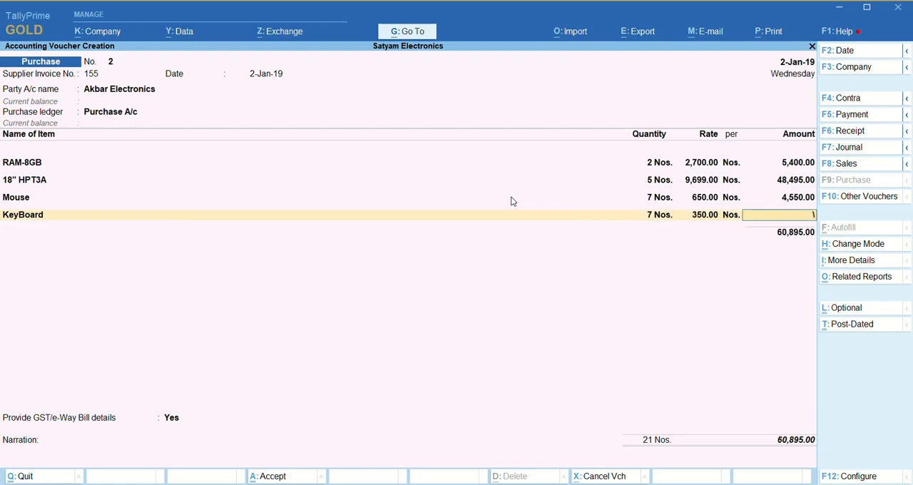
- Correct the KeyBoard line by re-entering its rate as 350 per Nos. and accepting the calculated amount
key(BackSpace)
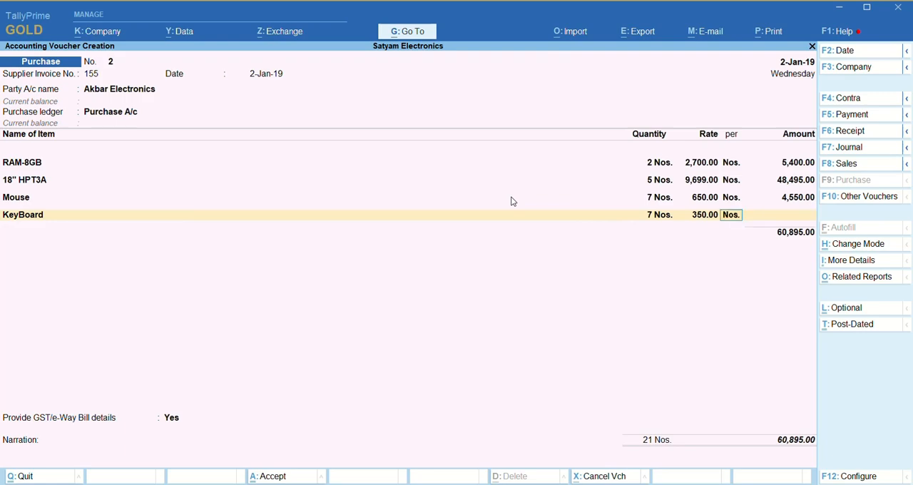
key(BackSpace)
key(Return)
key(Escape)
key(BackSpace)
text(350)
key(Return)
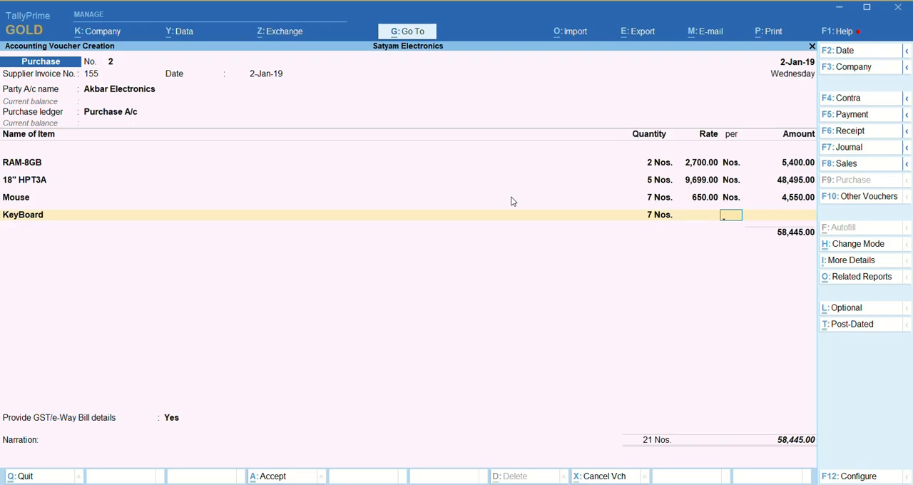
key(BackSpace)
key(BackSpace)
key(Return)
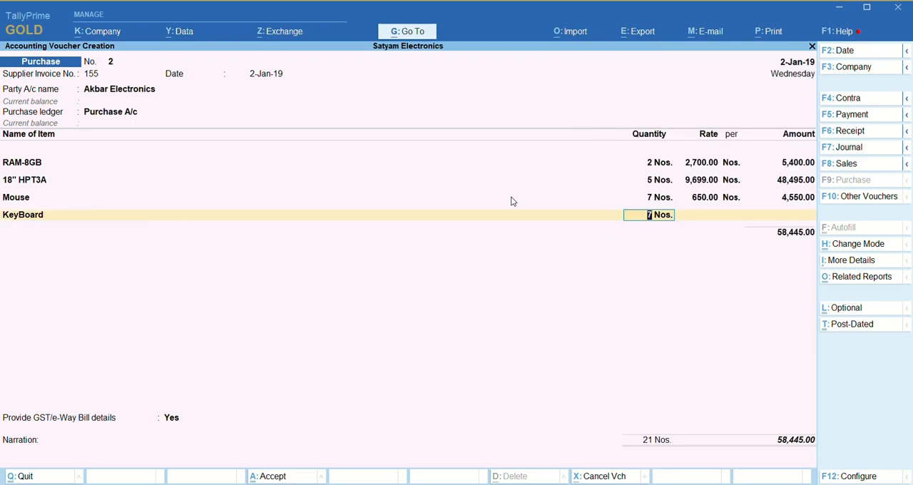
key(Return)
text(350)
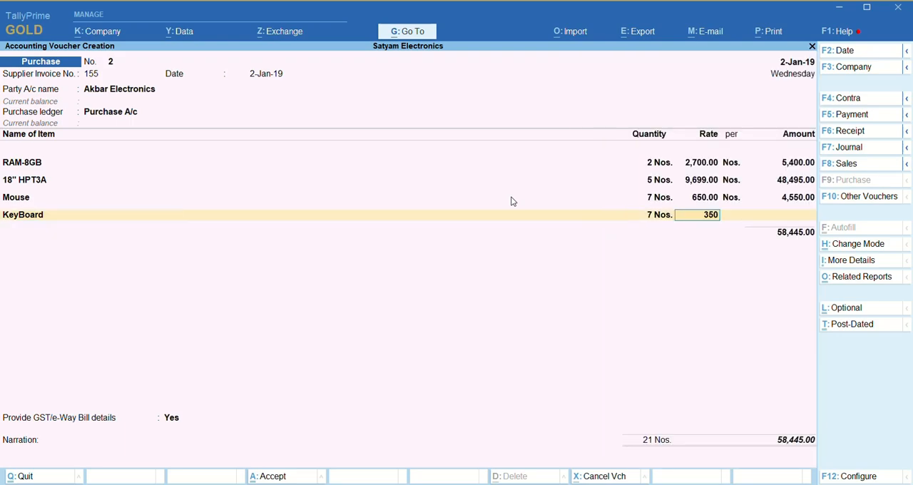
key(Return)
key(Return)
key(Return)
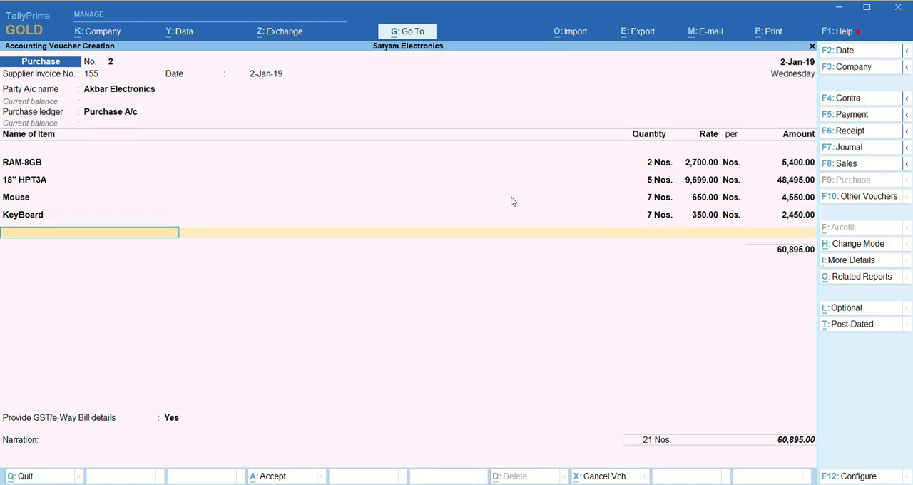
- Add Cabinet to the purchase with a quantity of 7 Nos. at a rate of 1,200
text(C)
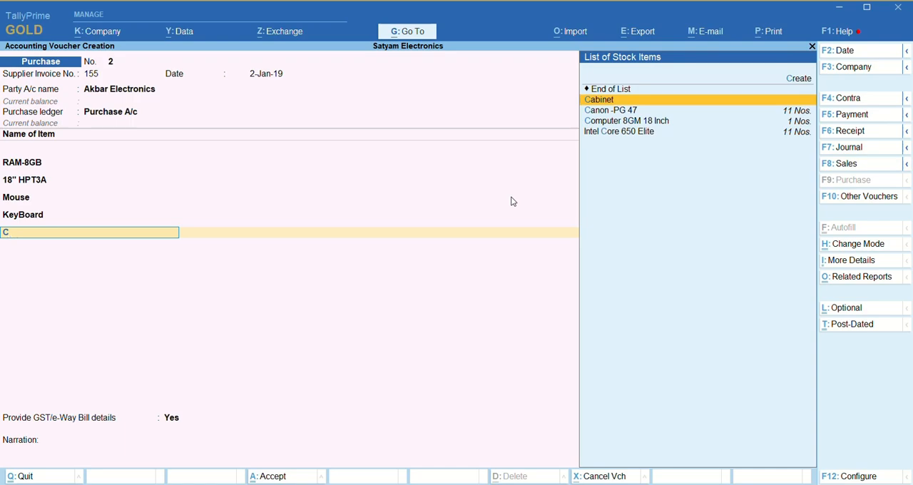
key(Return)
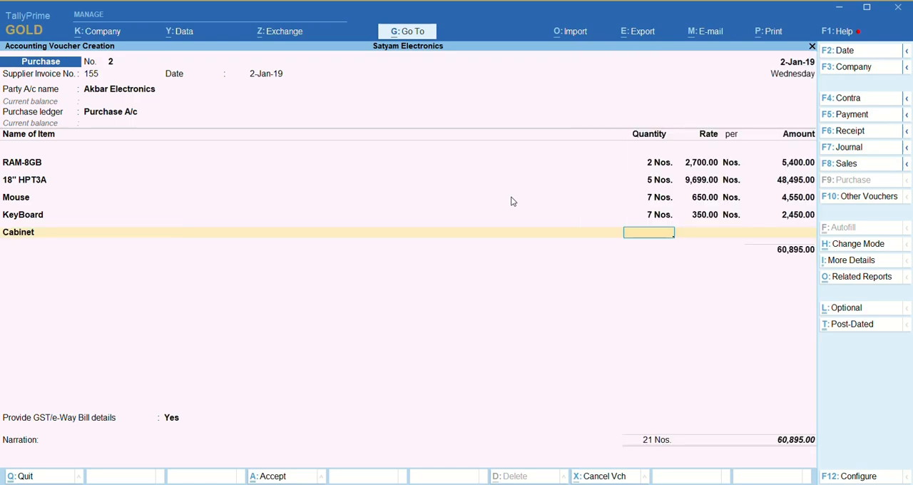
text(7)
key(Return)
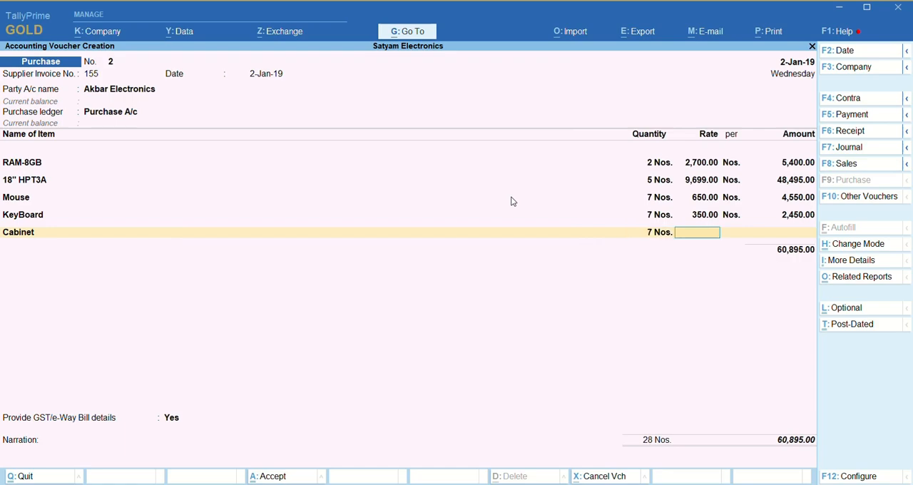
text(1200)
key(Return)
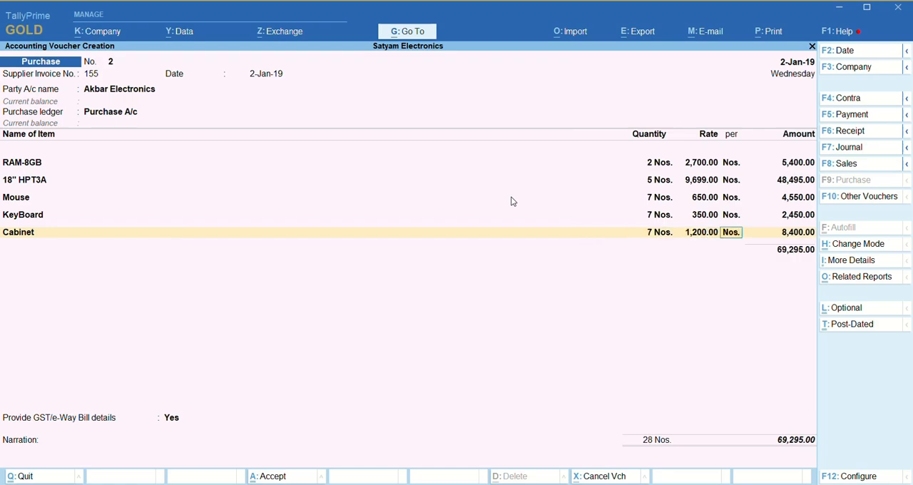
key(Return)
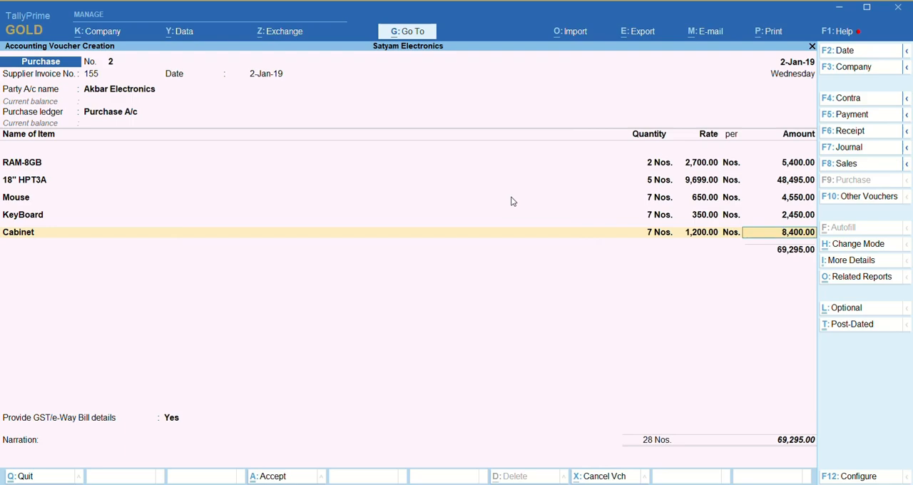
key(Return)
- Add Canon -PG 47 with 2 Nos. at 14,500 and Intel Core 650 Elite with 7 Nos. at 18,499 to the purchase
text(Can)
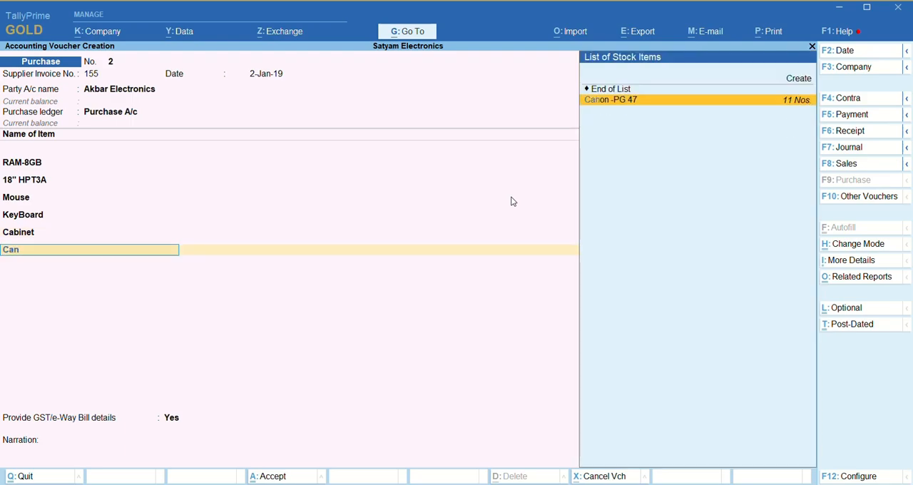
key(Return)
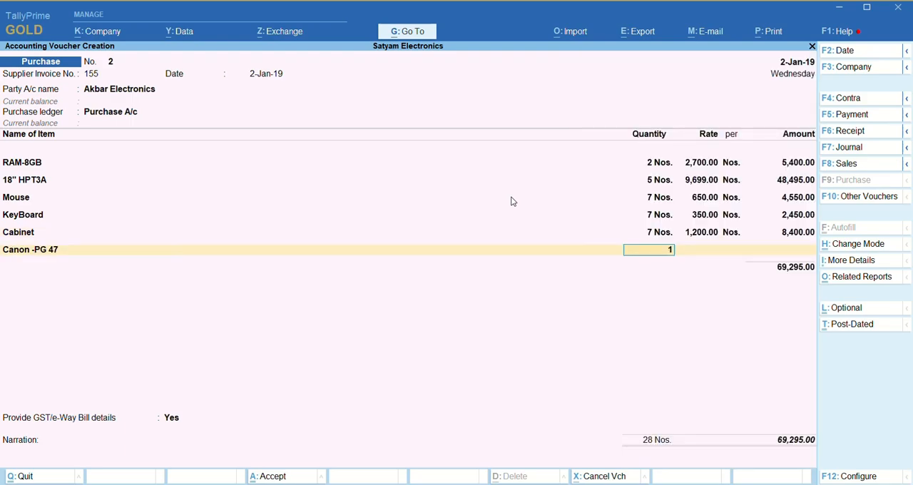
key(Return)
key(BackSpace)
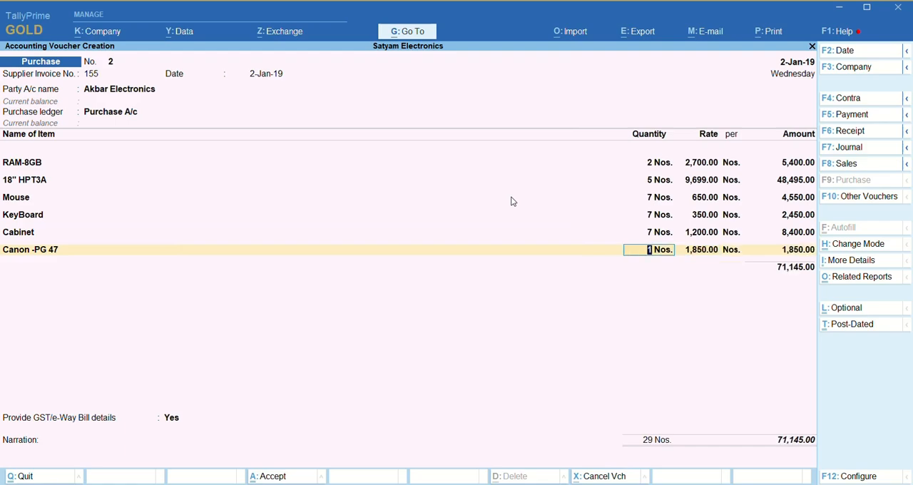
text(2)
key(Return)
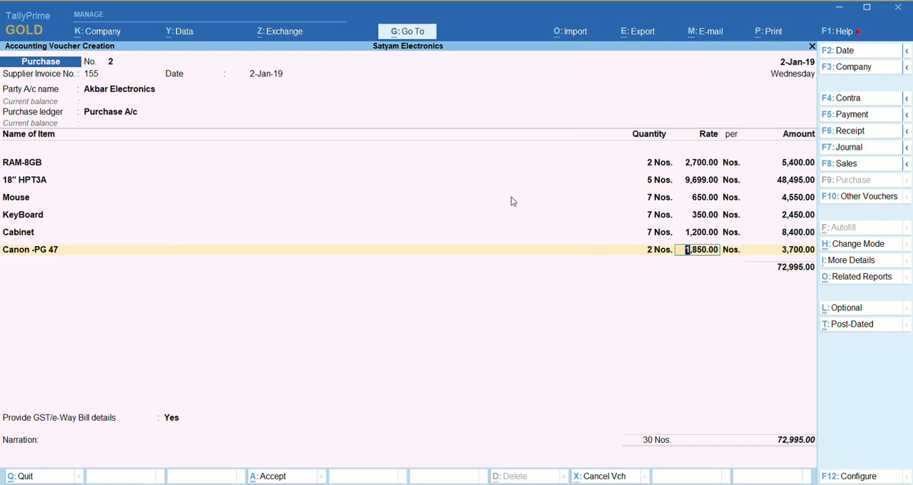
text(14500)
key(Return)
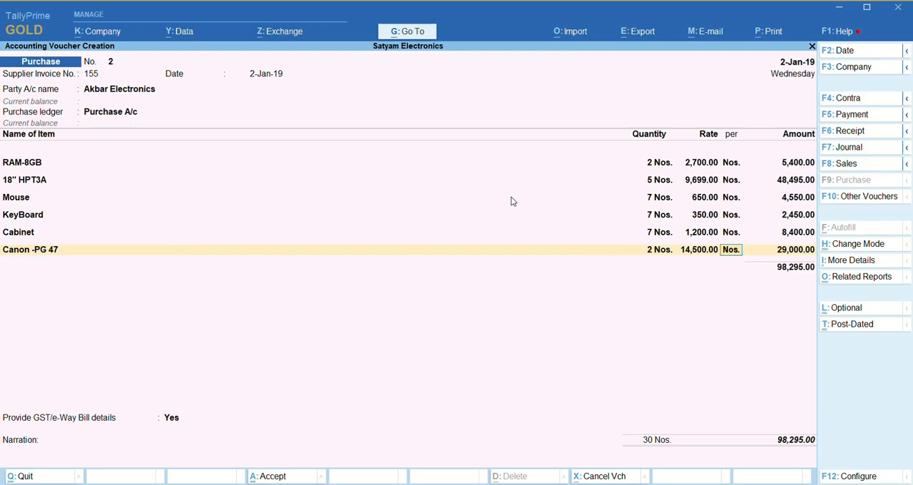
key(Return)
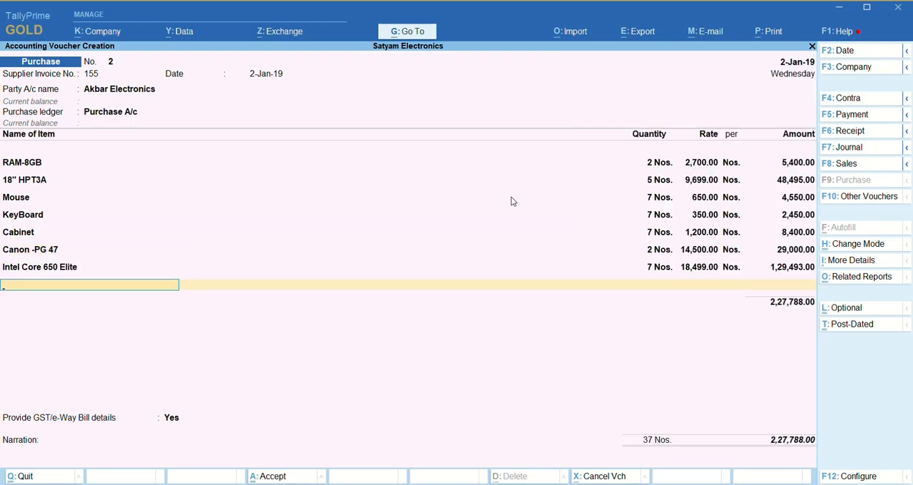
- End the item and additional ledger lists, keep Provide GST/e-Way Bill details at Yes, and accept the default details
key(Return)
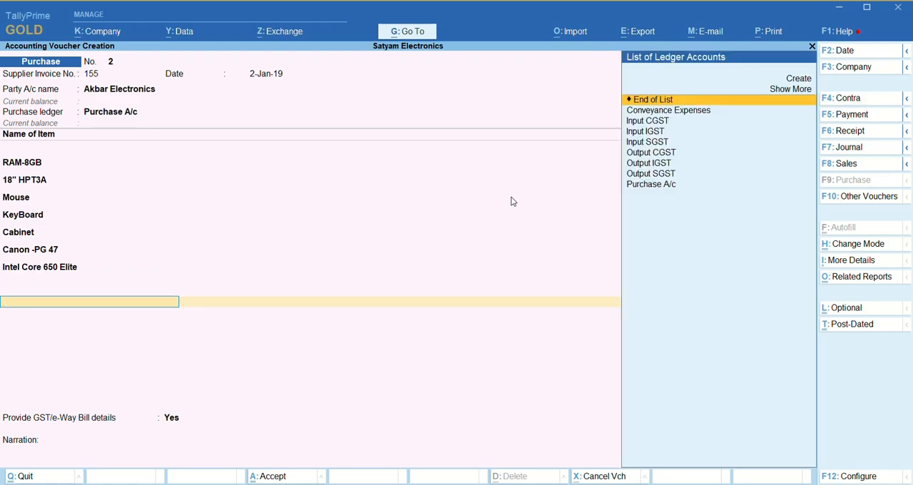
key(Return)
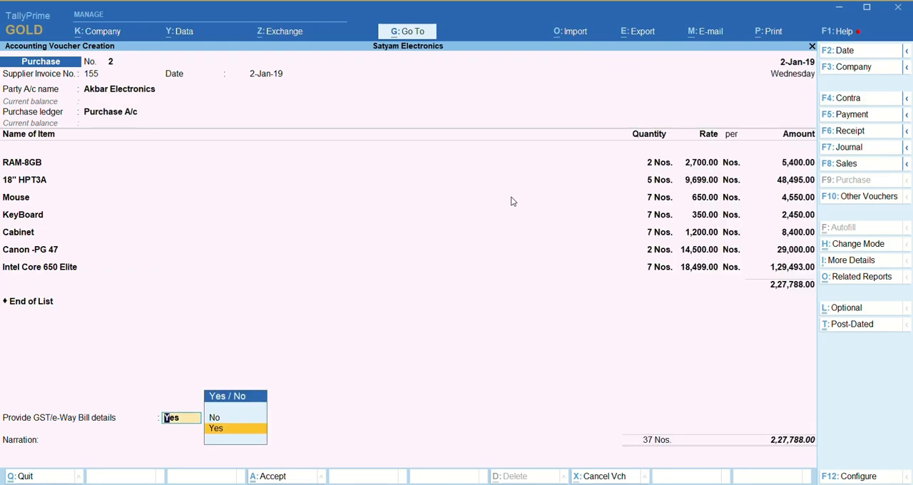
key(Return)
key(Return)
key(Return)
key(Return)
key(Return)
key(Return)
key(Return)
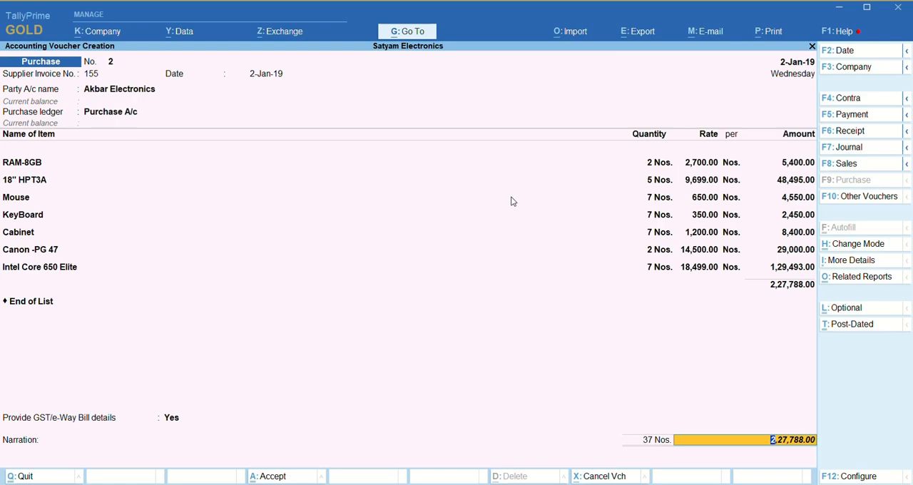
key(Return)
- Leave the narration blank and save the Akbar Electronics purchase voucher
key(Return)
key(Return)
key(Return)
key(Return)
key(Return)
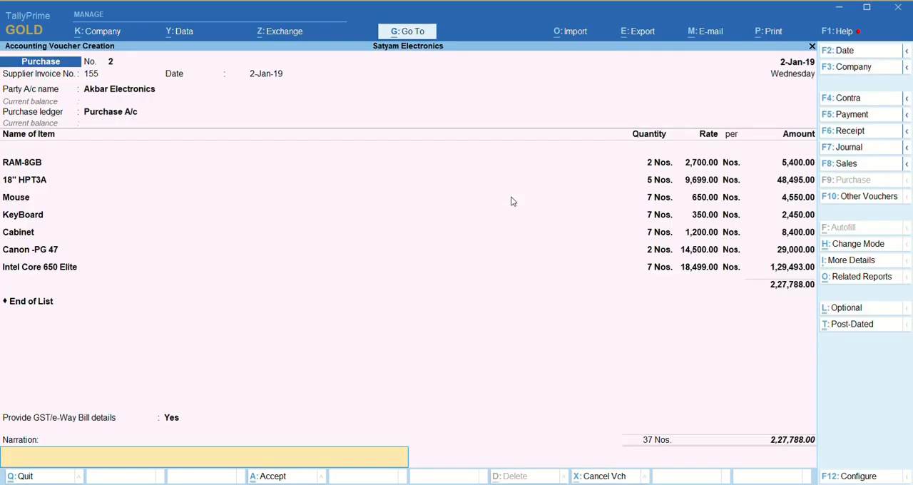
key(Return)
key(Return)
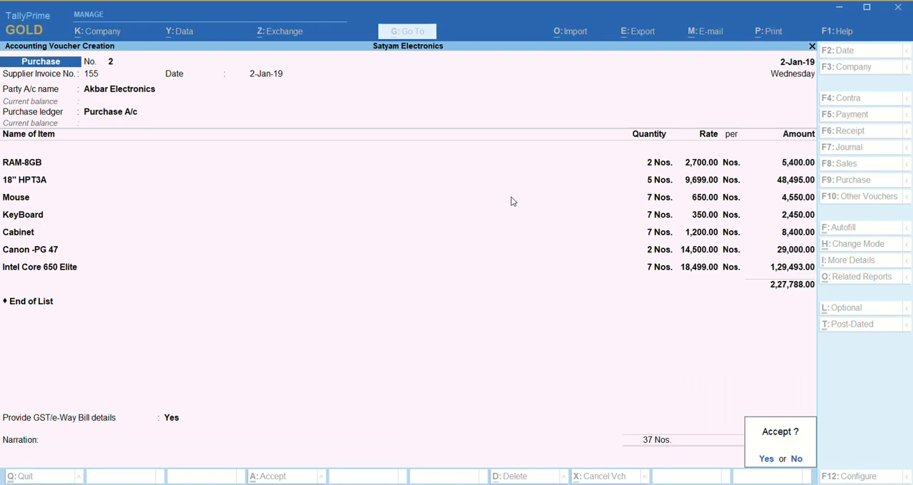
key(Return)
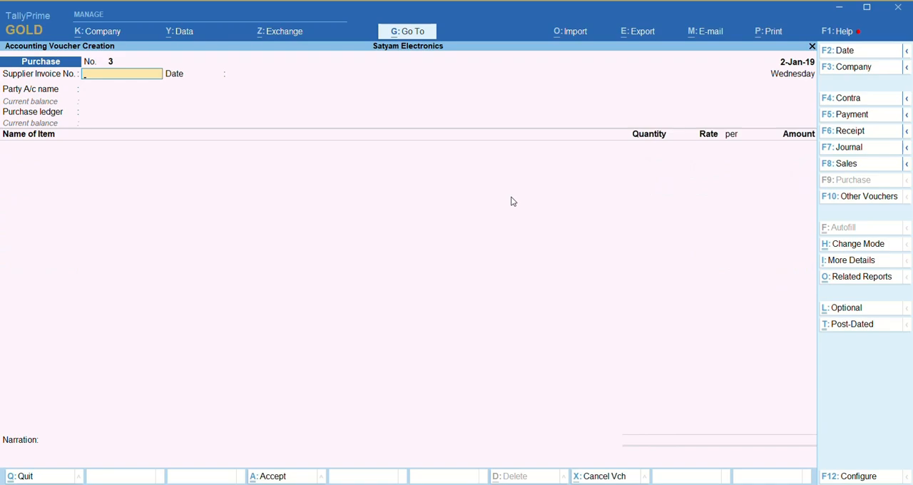
- Leave the blank purchase voucher and bring up the list of voucher types for alteration
key(Escape)
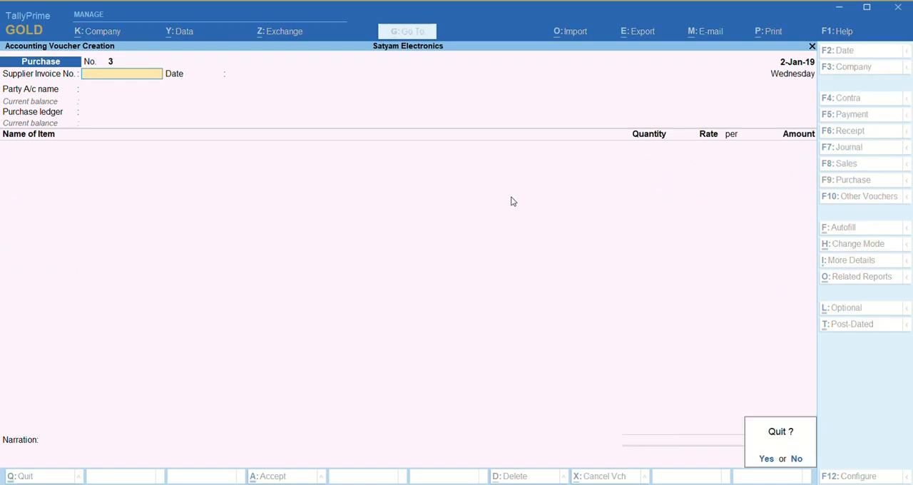
key(y)
key(Up)
key(Up)
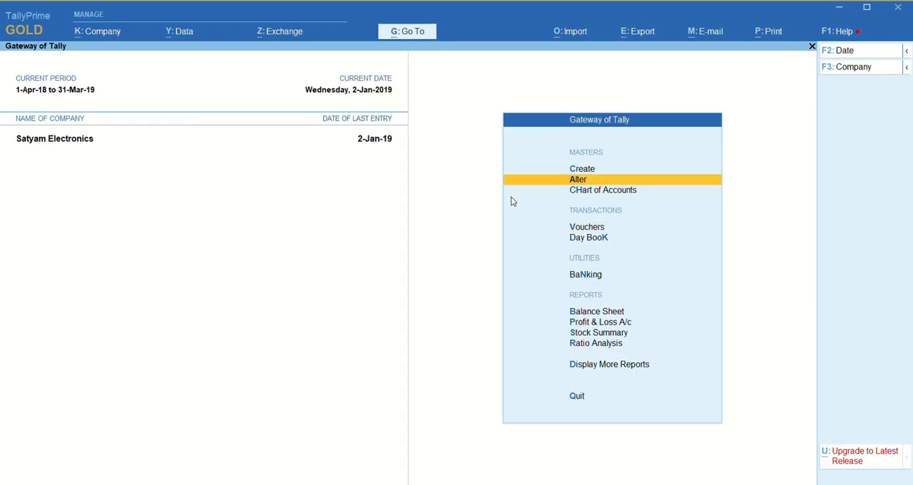
key(Return)
key(Down)
key(Down)
- Open the Manufacturing Journal voucher type for alteration
key(Down)
key(Down)
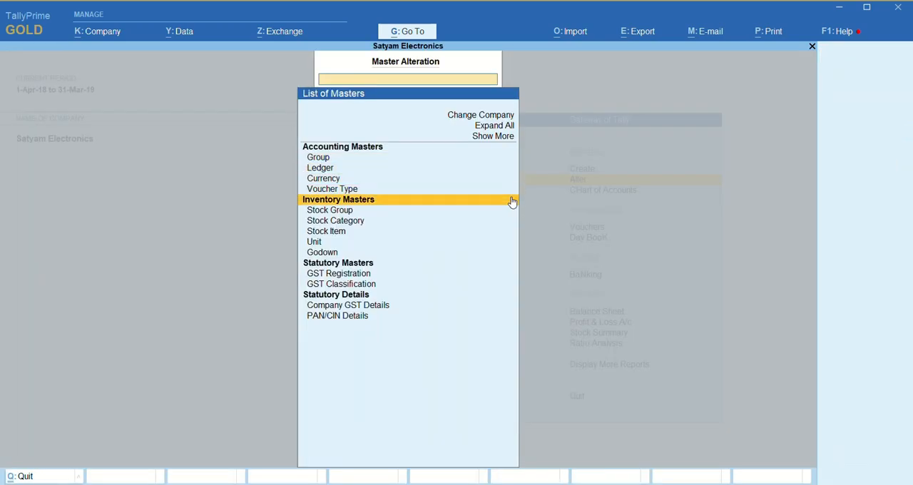
key(Up)
key(Return)
key(Down)
key(Down)
key(Down)
key(Down)
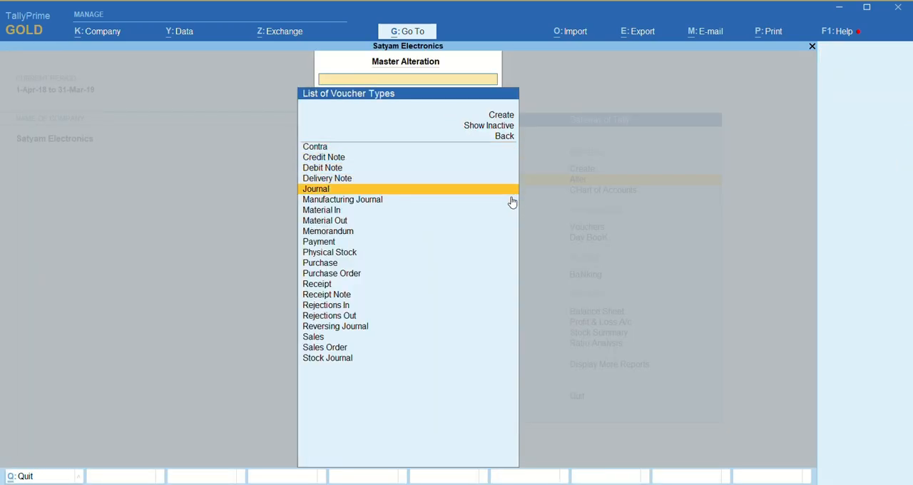
key(Down)
key(Return)
- Go through the Manufacturing Journal settings, keep Use as a Manufacturing Journal at Yes, and save the voucher type
key(Return)
key(Return)
key(Return)
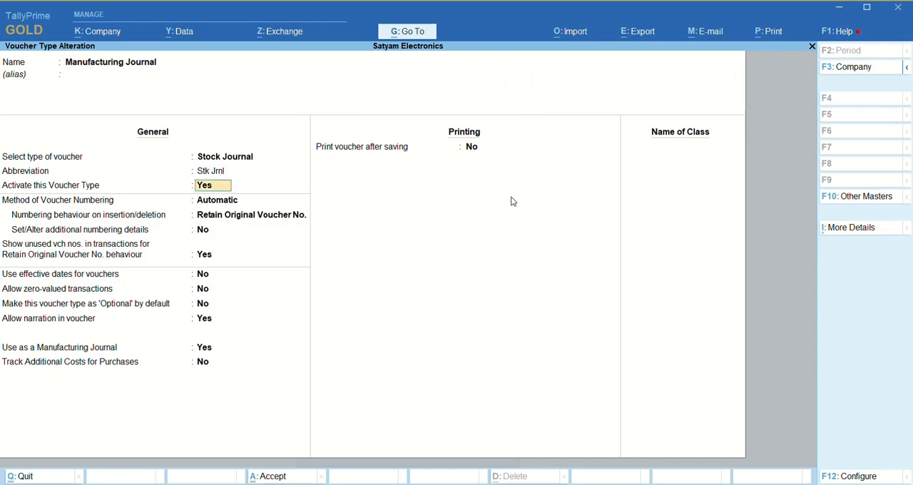
key(Return)
key(Return)
key(Return)
key(Return)
key(Return)
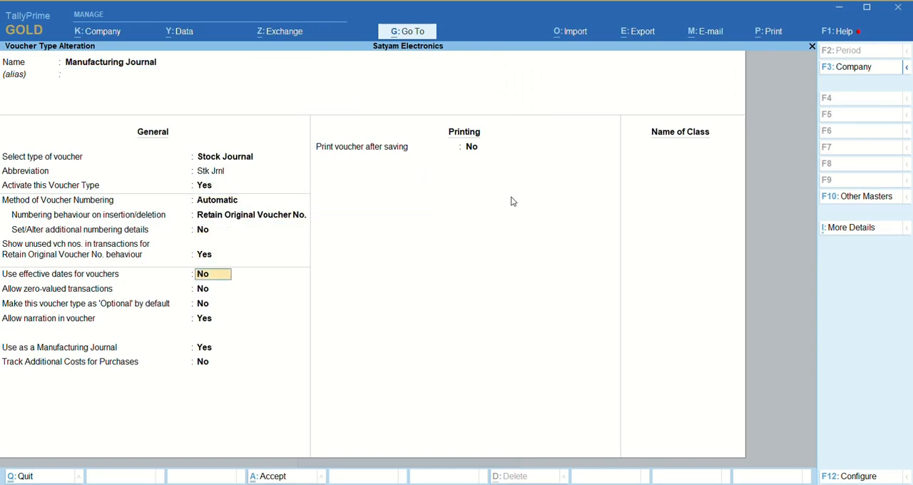
key(Return)
key(Return)
key(Return)
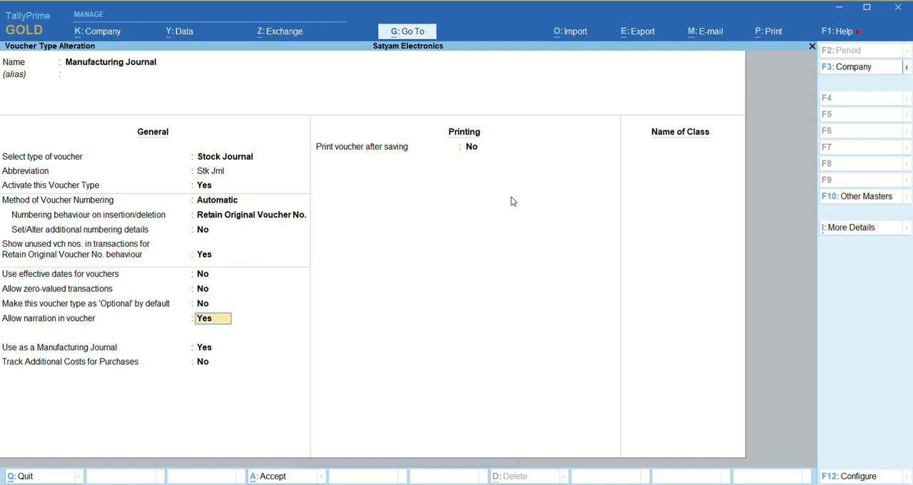
key(Return)
key(Up)
key(Return)
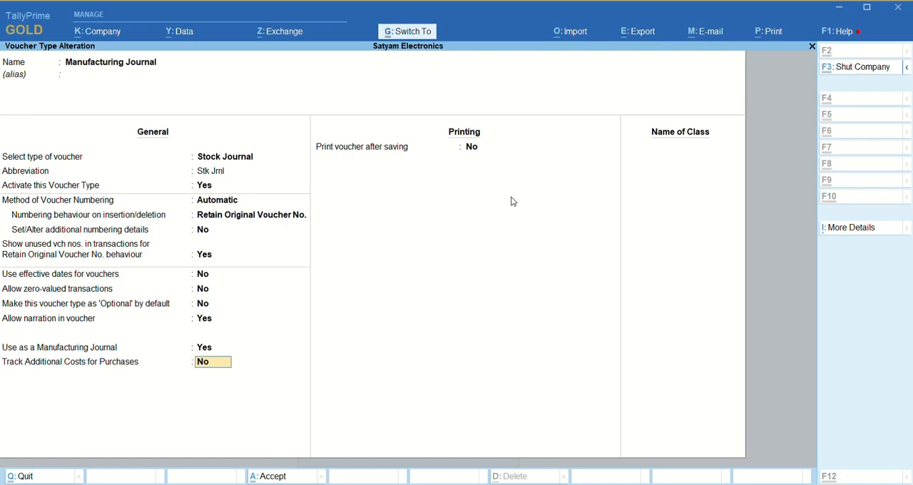
key(ctrl+a)
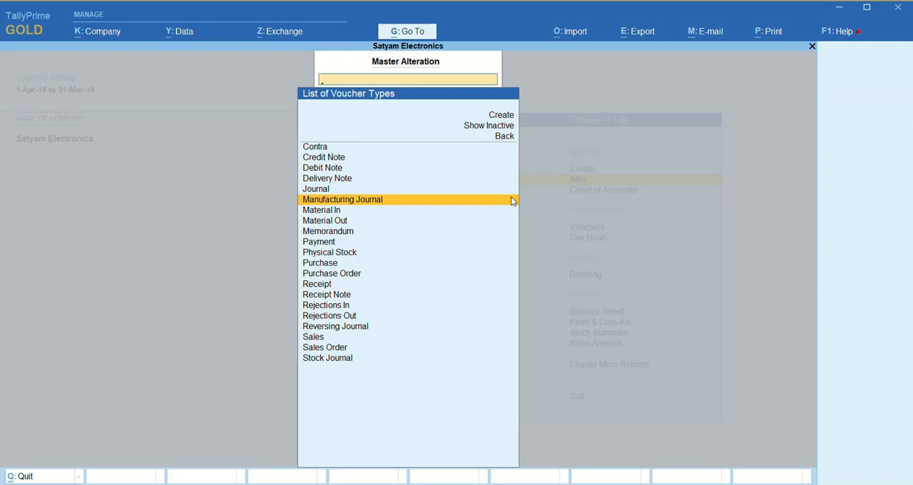
- Start a new voucher type named Dd and base it on Stock Journal
key(Up)
key(Up)
key(Up)
key(Up)
key(Up)
key(Up)
key(Up)
key(Up)
key(Return)
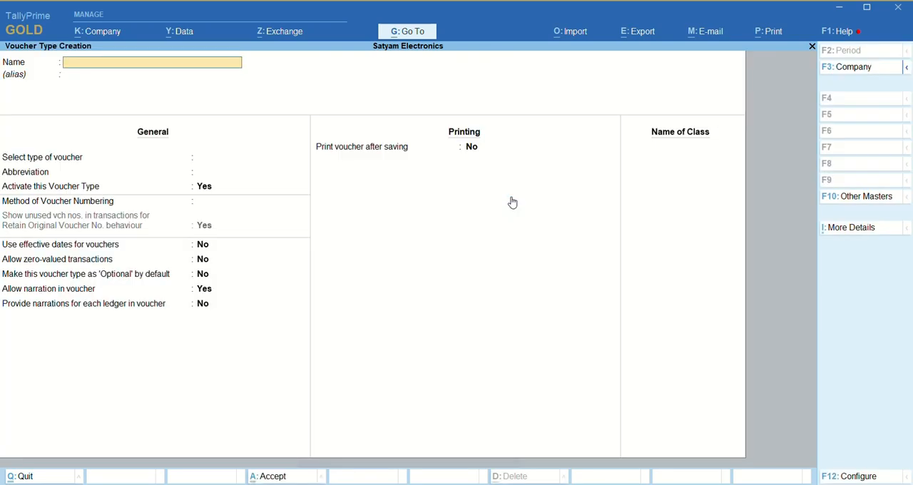
text(Dd)
key(Return)
key(Return)
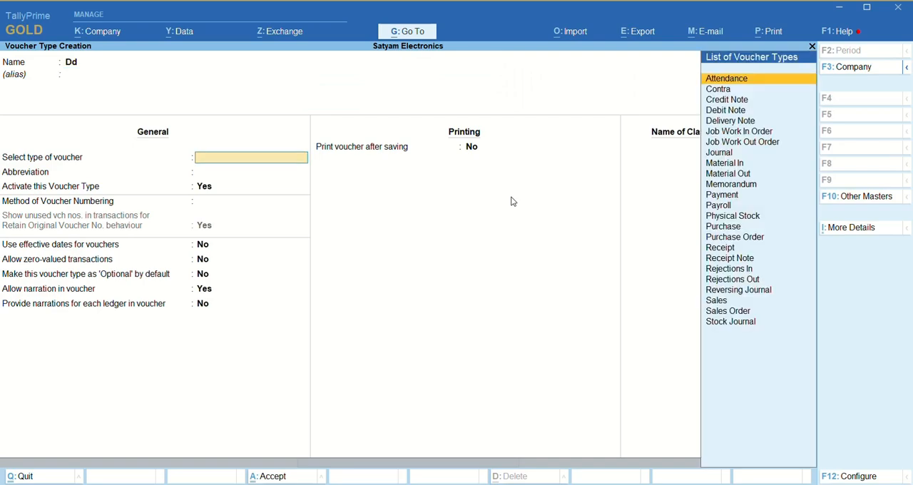
text(St)
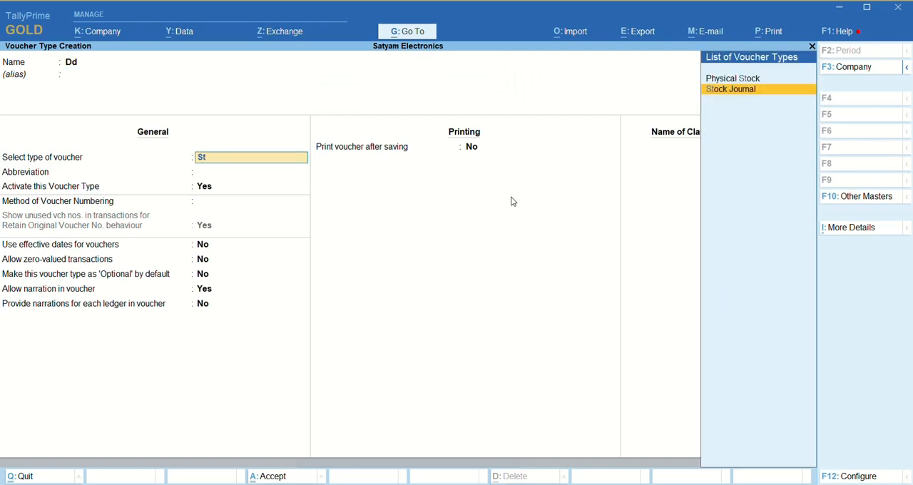
key(Return)
- Set Use as a Manufacturing Journal to Yes for the Dd voucher type and discard it without saving
key(Return)
key(Return)
key(Return)
key(Return)
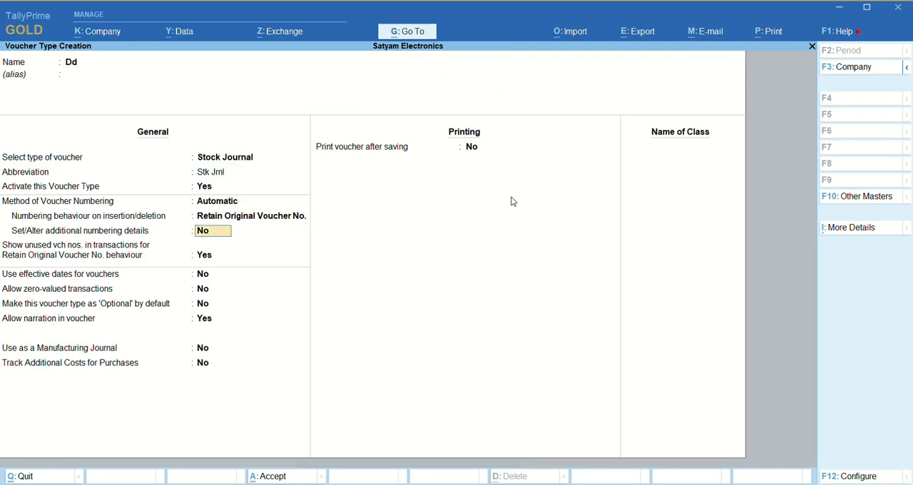
key(Return)
key(Return)
key(Return)
key(Return)
key(Return)
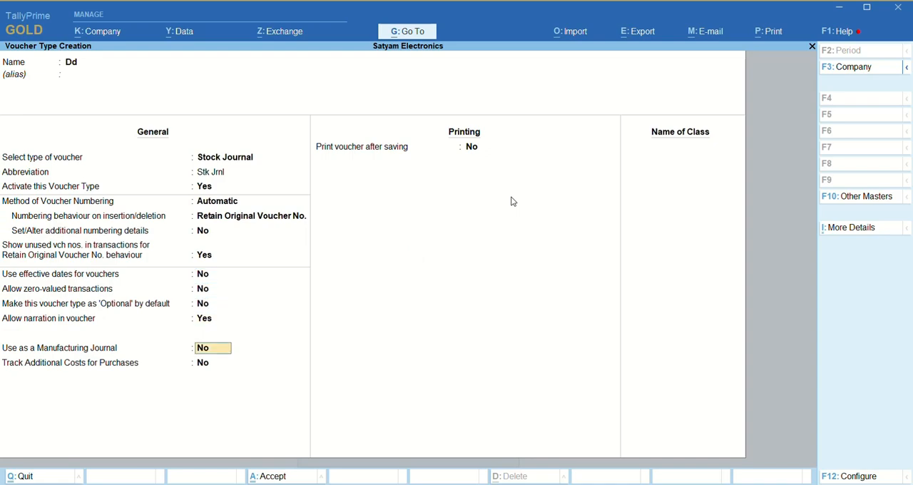
text(y)
key(Return)
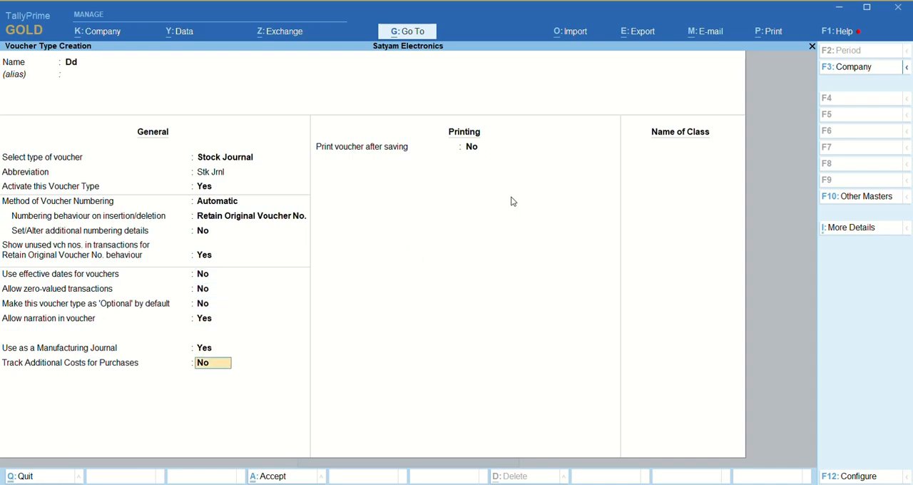
key(Escape)
- Leave master alteration and open a new Manufacturing Journal voucher
key(Escape)
key(y)
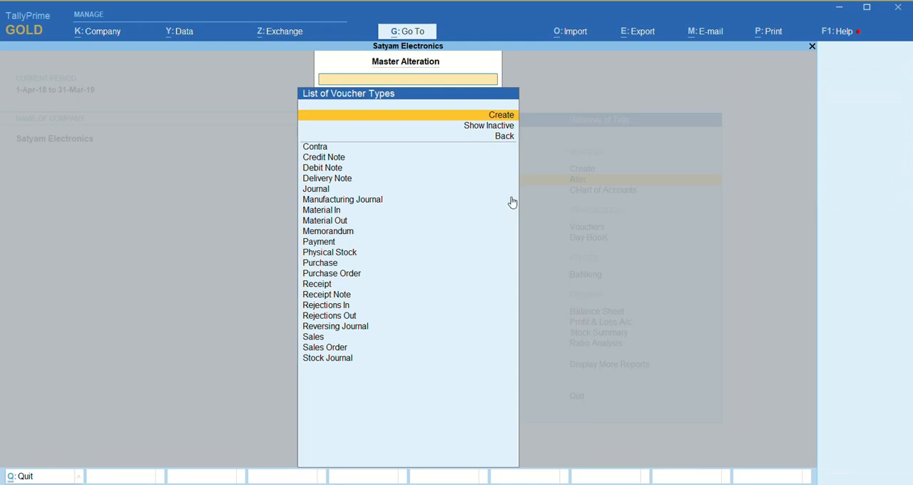
key(Escape)
key(v)
key(Escape)
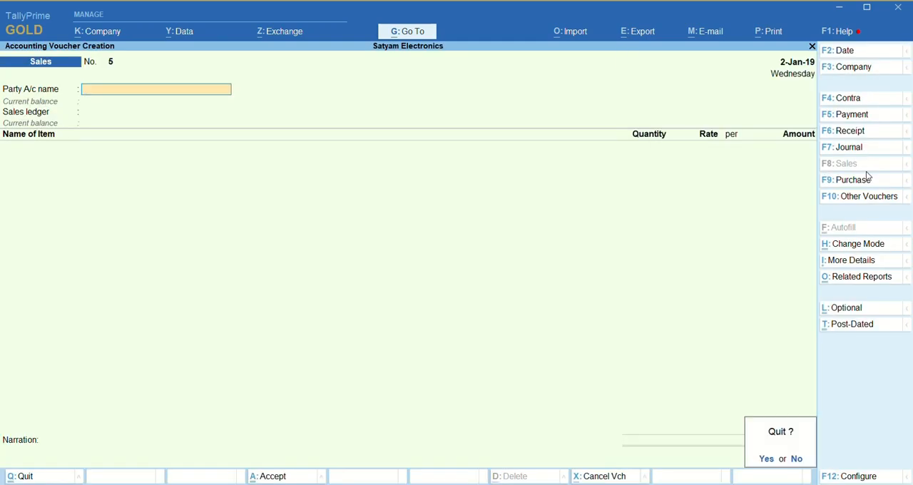
key(y)
key(v)
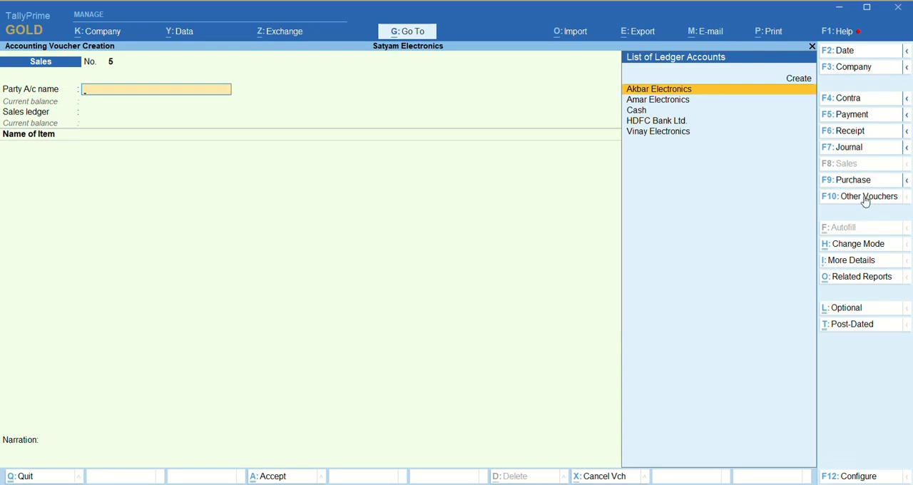
click(865, 199)
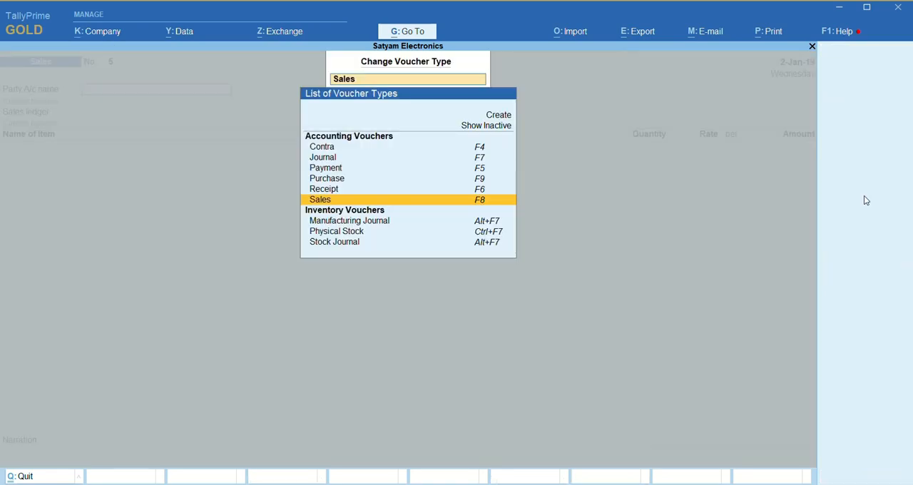
key(Down)
key(Down)
key(Return)
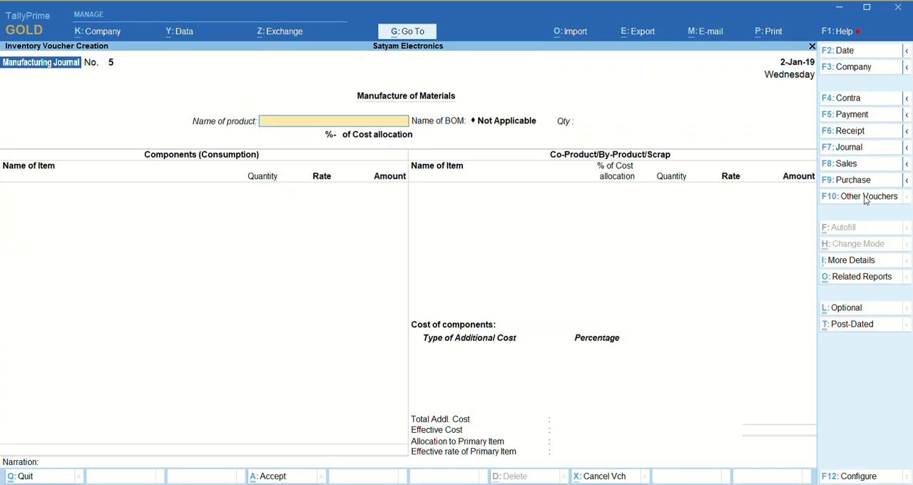
- Set the product to Computer 8GM 18 Inch with the Comp-8GB bill of materials and a quantity of 1 Nos
text(Co)
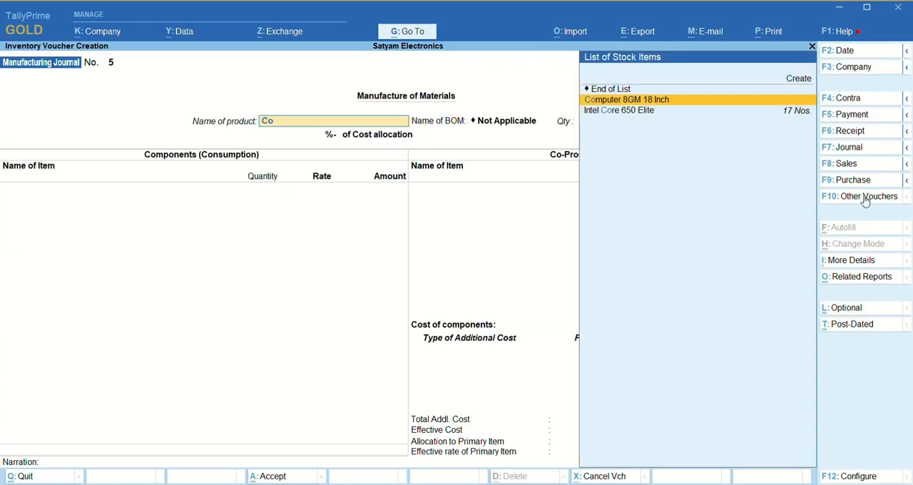
key(Return)
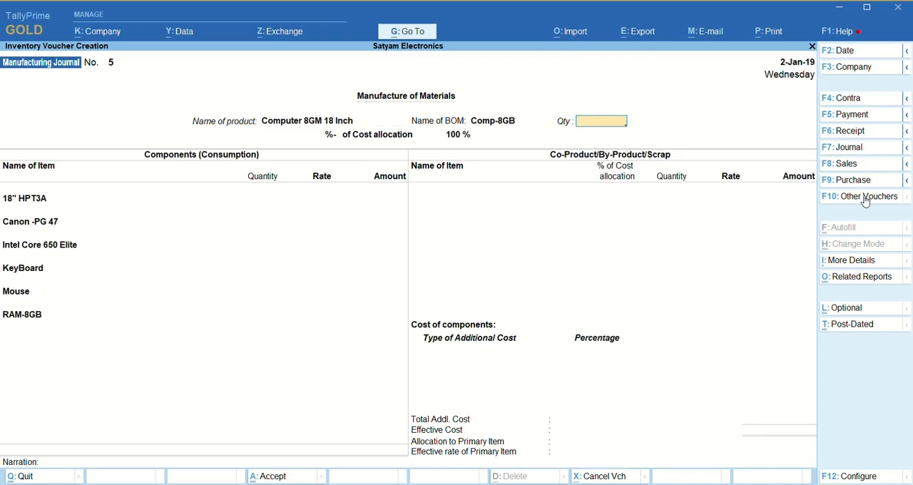
text(1)
key(Return)
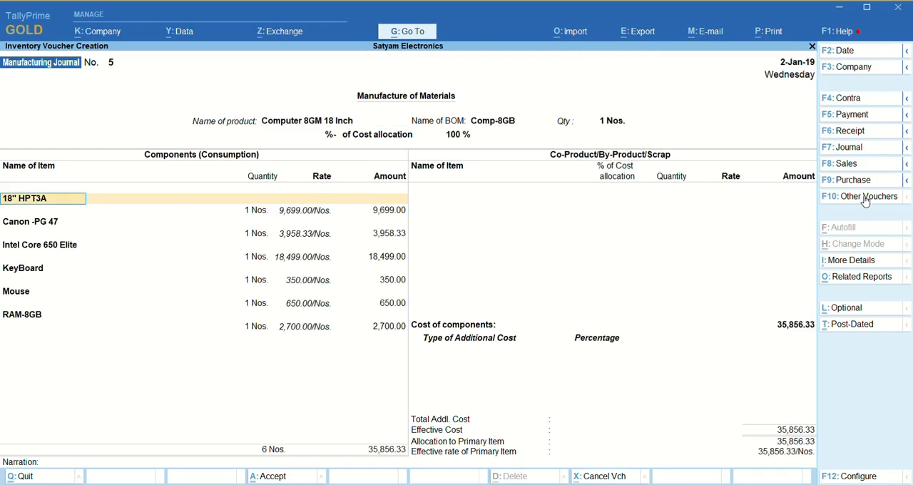
- Accept the default quantities, rates and amounts for all components from 18" HPT3A through RAM-8GB
key(Return)
key(Return)
key(Return)
key(Return)
key(Return)
key(Return)
key(Return)
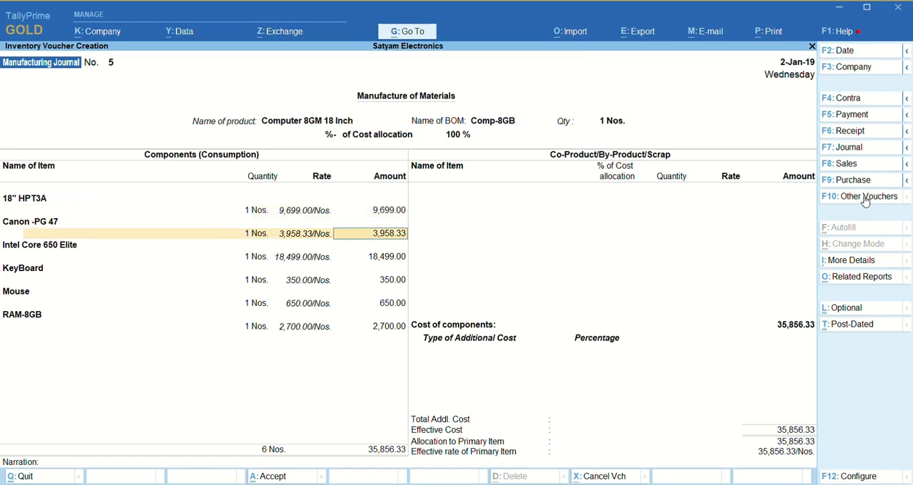
key(Return)
key(Return)
key(Return)
key(Return)
key(Return)
key(Return)
key(Return)
key(Return)
key(Return)
key(Return)
key(Return)
key(Return)
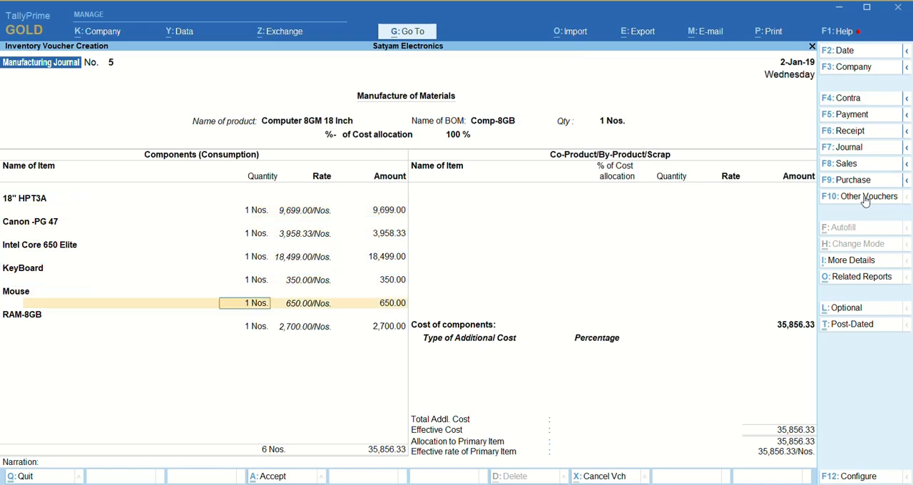
- End the co-product and additional cost lists, leave the narration blank, and save the manufacturing journal
key(Return)
key(Return)
key(Return)
key(Return)
key(Return)
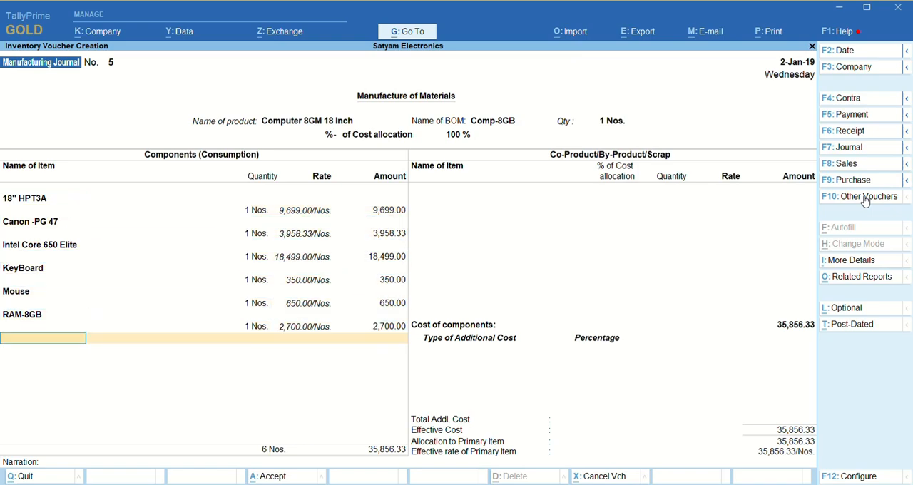
key(Return)
key(Return)
key(Return)
key(Return)
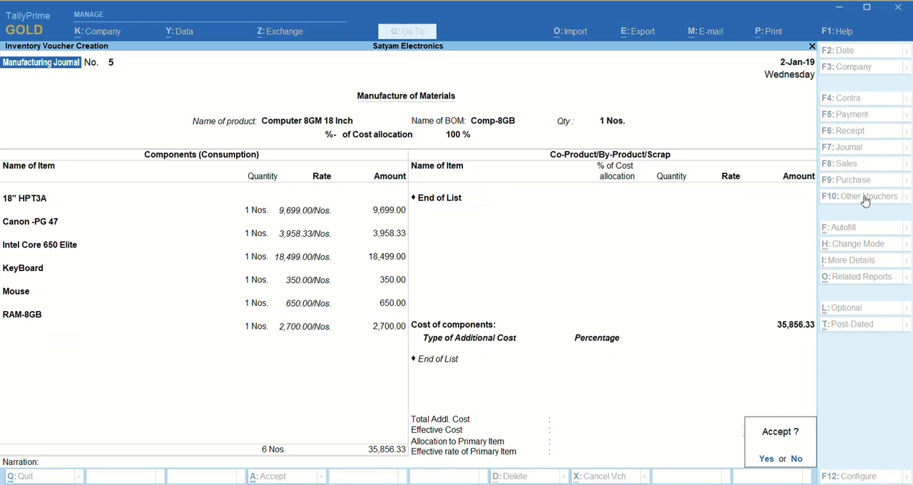
- Leave the blank manufacturing journal and open a new sales voucher
key(Return)
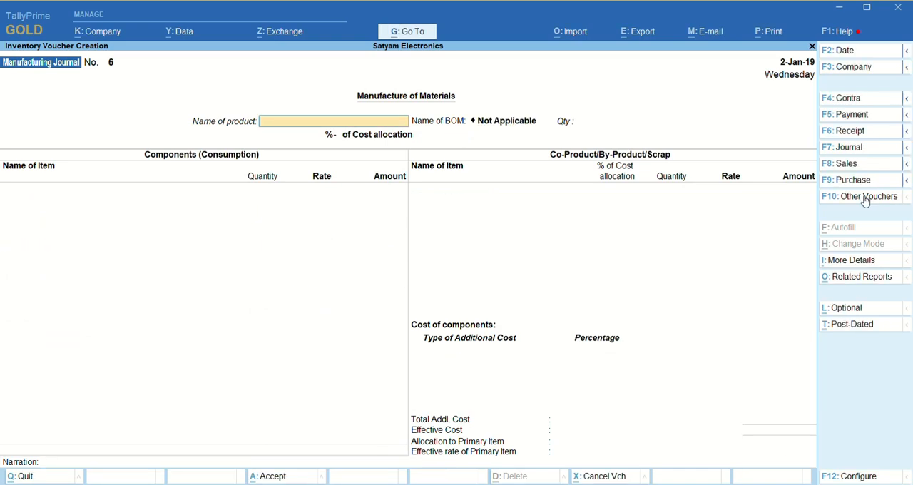
key(Escape)
key(Return)
key(Down)
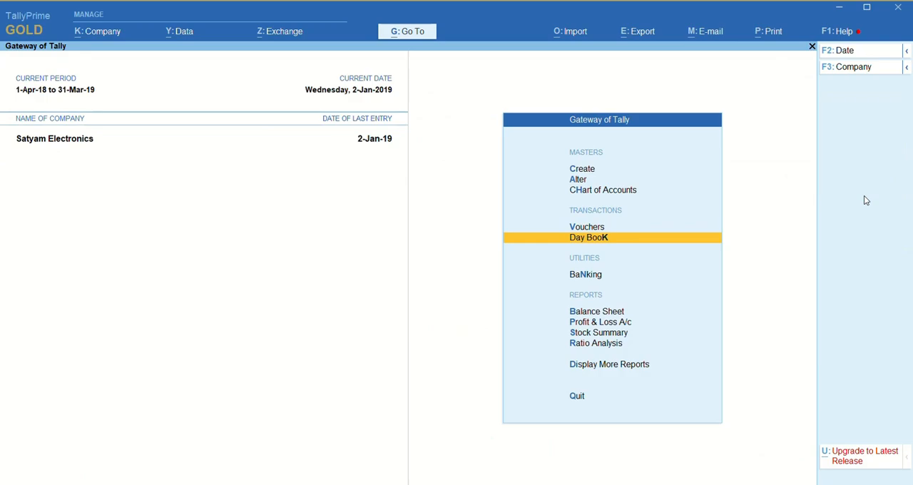
key(Up)
key(Up)
key(Down)
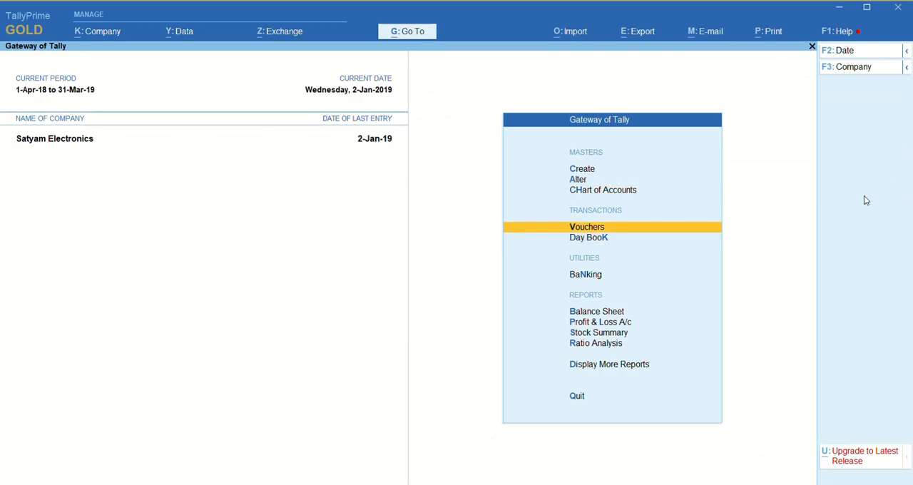
key(Return)
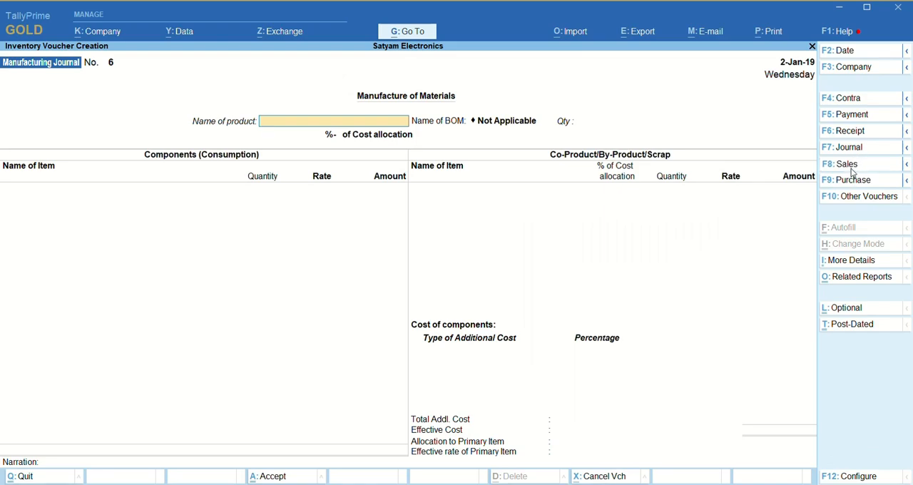
click(851, 168)
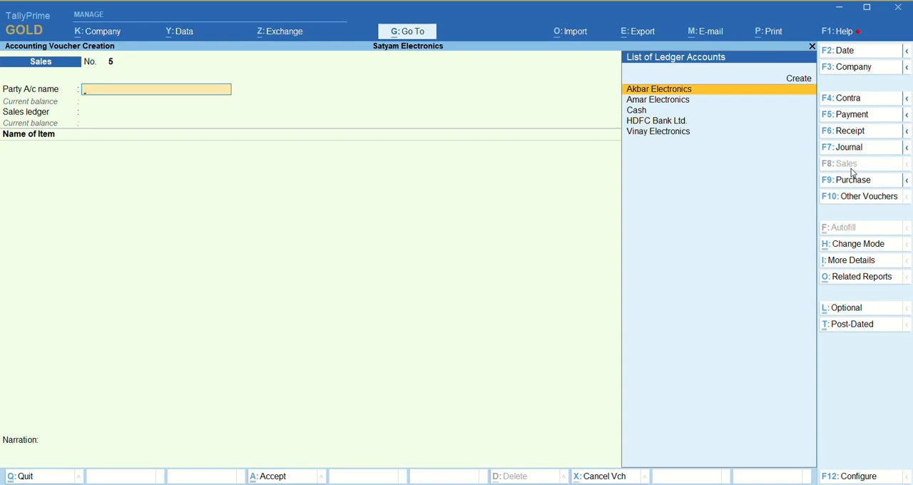
- Select Amar Electronics as the sales party, leave the dispatch details blank, and accept the default party details
key(Down)
key(Return)
key(Return)
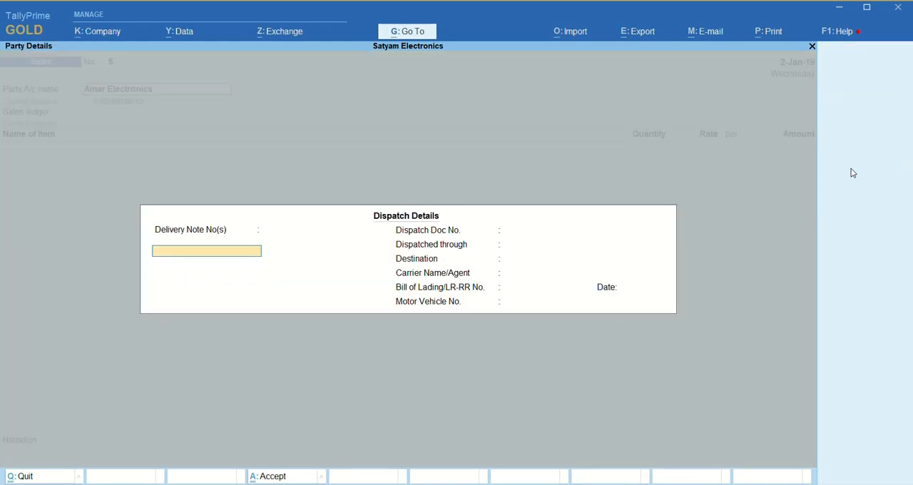
key(Return)
key(Return)
key(Return)
key(Return)
key(Return)
key(Return)
key(Return)
key(Return)
key(Return)
key(Return)
key(Return)
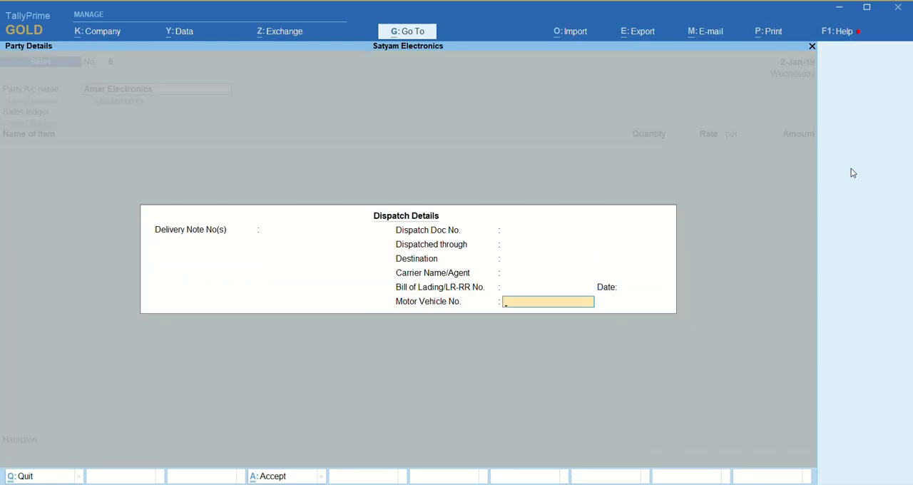
- Select Sales A/c as the sales ledger and enter Computer 8GM 18 Inch with a quantity of 1 Nos
key(Return)
key(Return)
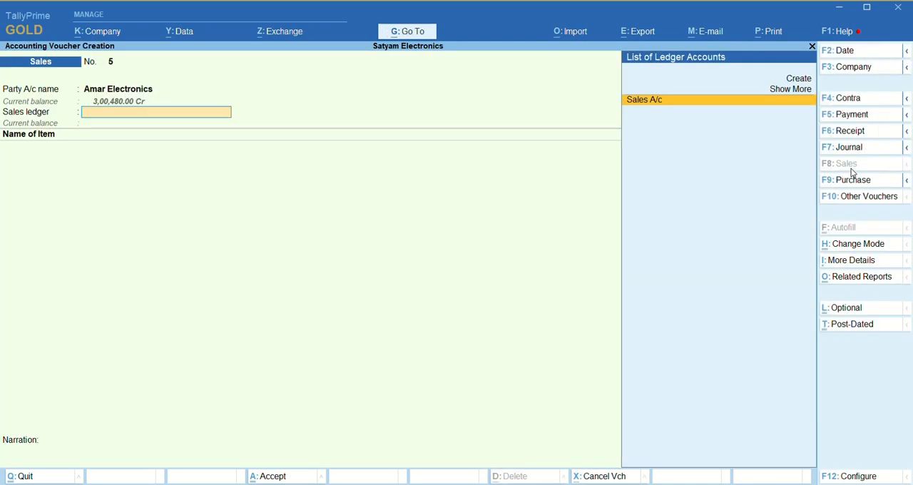
key(Return)
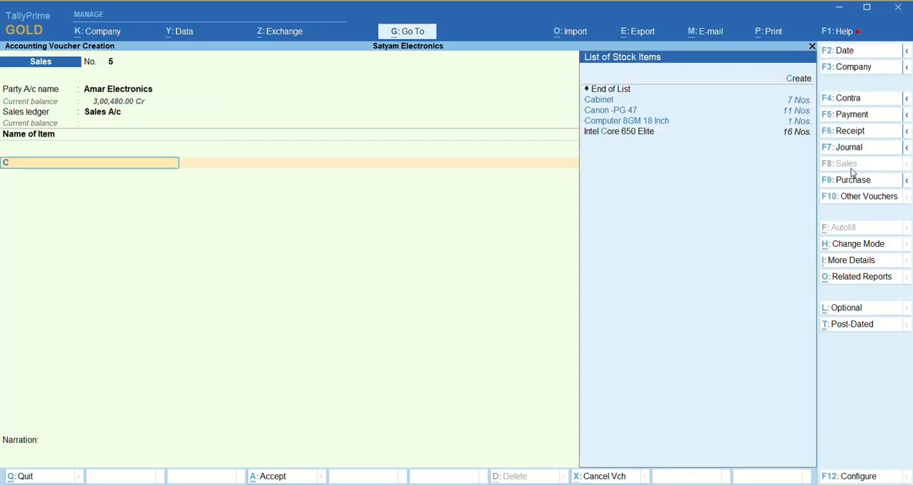
text(Co)
key(Return)
text(1)
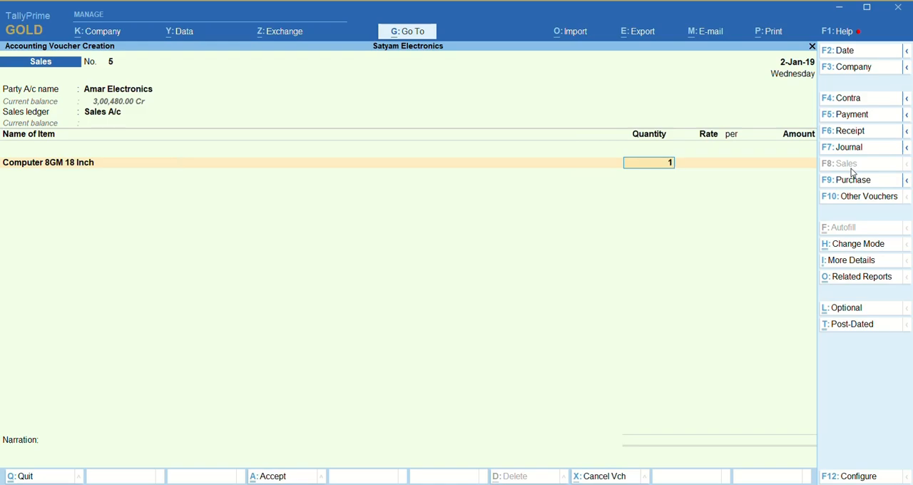
key(BackSpace)
key(BackSpace)
key(Return)
text(1)
- Set the computer's rate to 42,000 per Nos. and end the item list
key(Return)
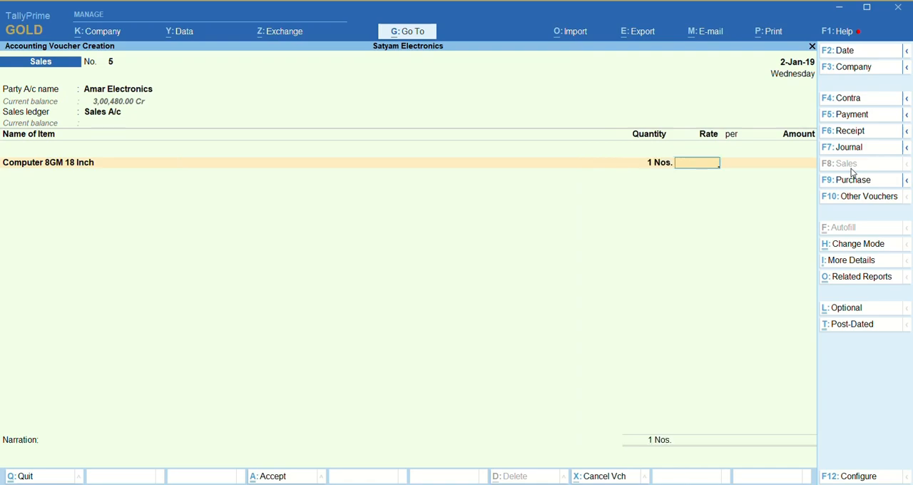
text(42000)
key(Return)
key(Return)
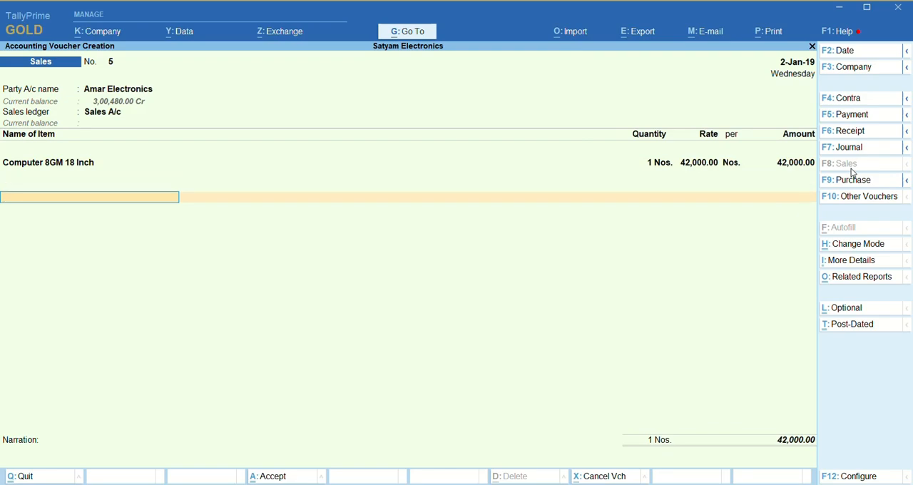
key(Return)
- Leave the narration blank, save the sales voucher, and agree to post the auto manufacturing voucher
key(Return)
key(Return)
key(Return)
key(Return)
key(Return)
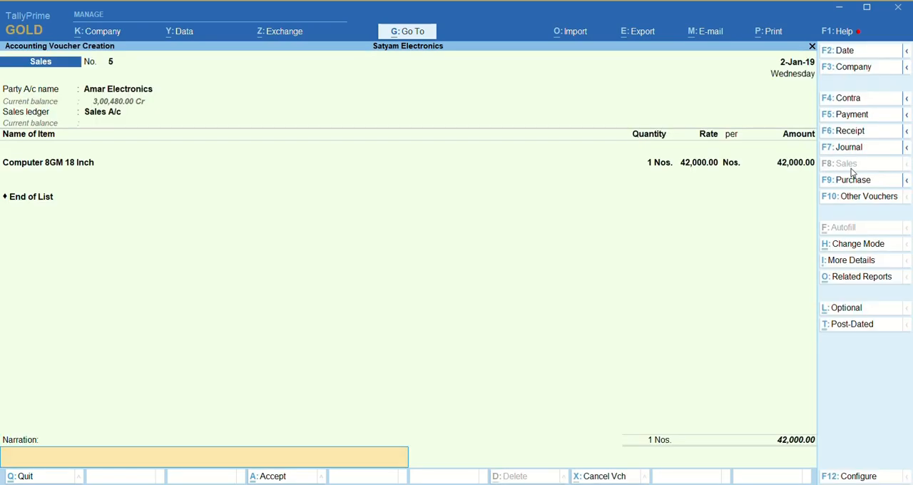
key(Return)
key(Return)
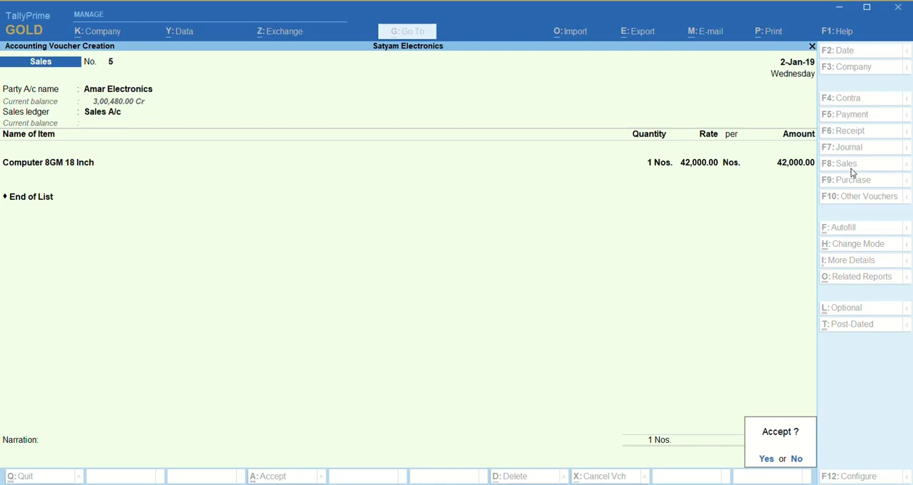
key(Return)
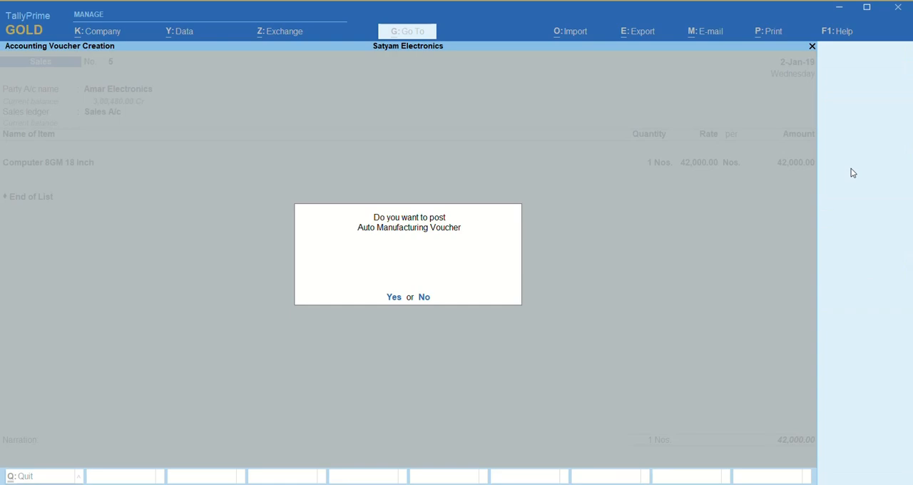
key(y)
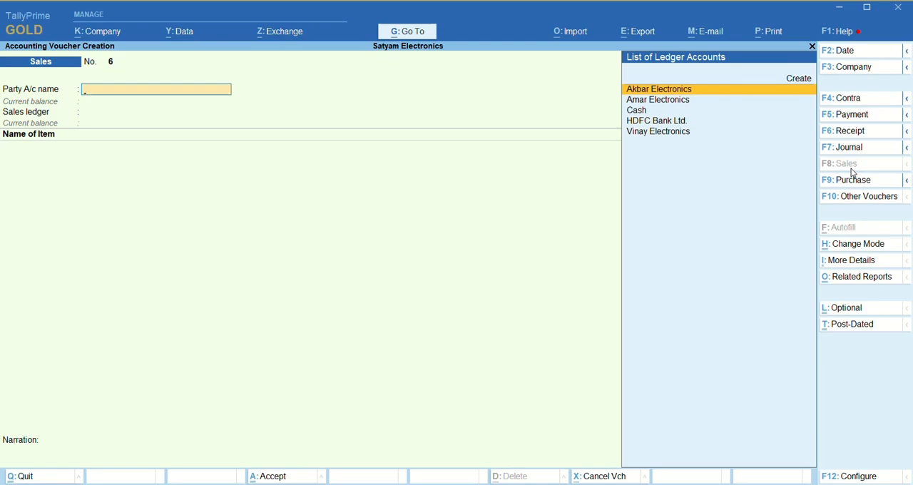
- Leave the blank sales voucher and start creating a new stock item
key(Escape)
key(y)
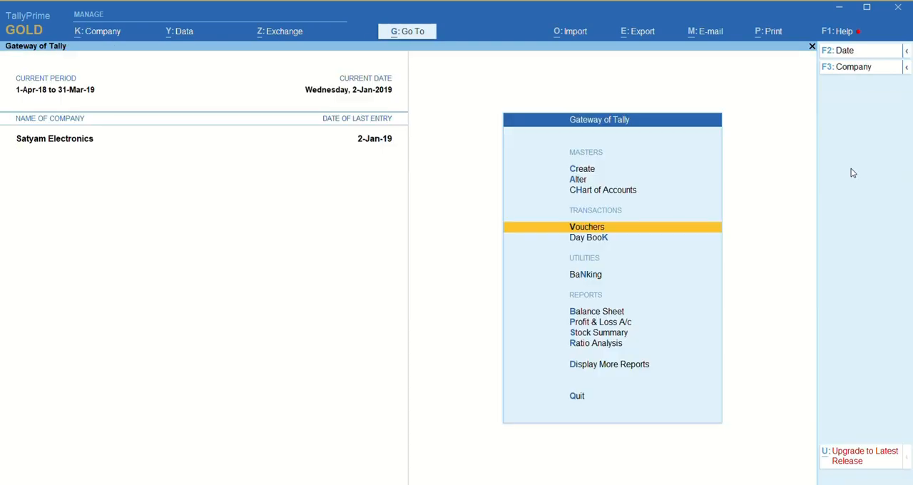
key(Up)
key(Up)
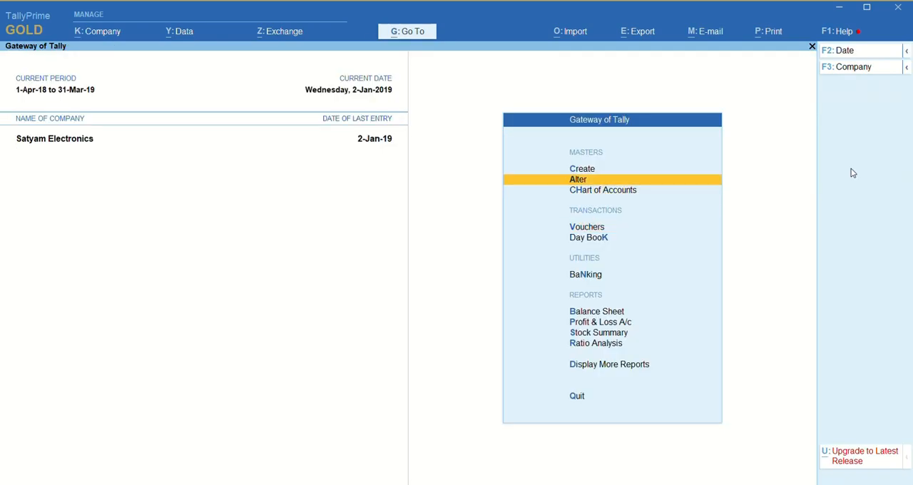
key(Up)
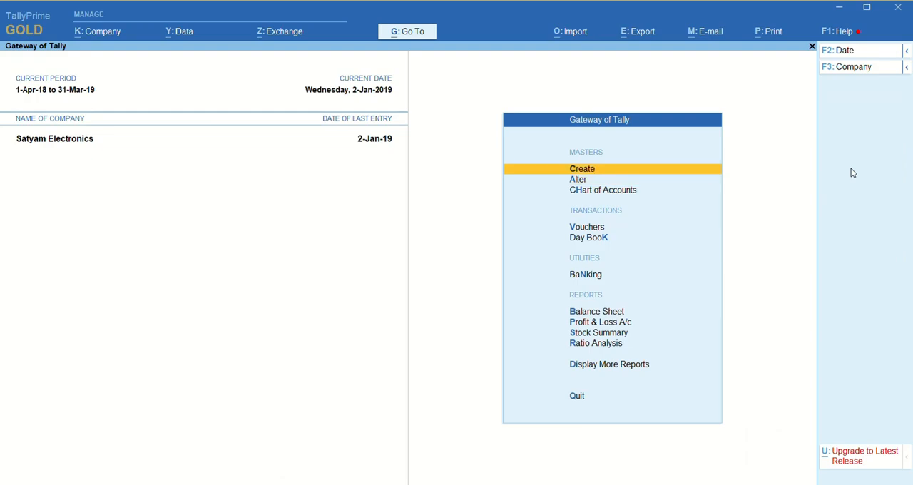
key(Return)
key(Down)
key(Down)
key(Down)
key(Down)
key(Down)
key(Down)
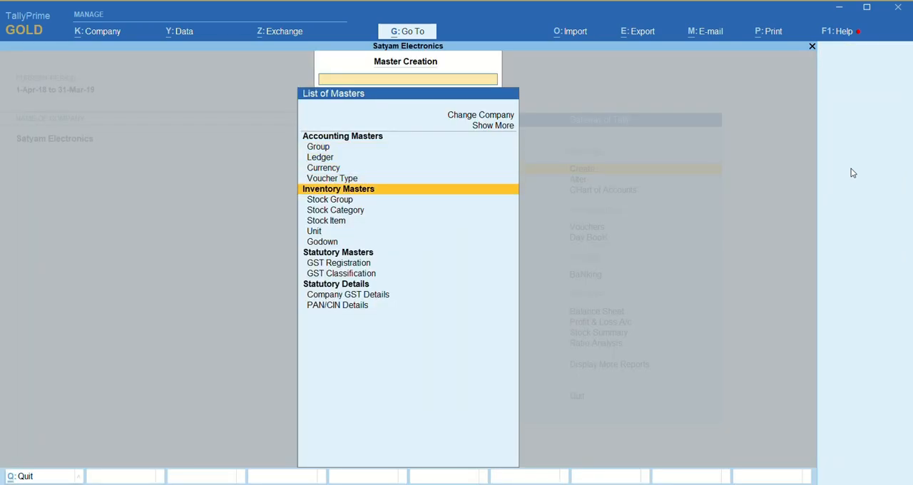
key(Return)
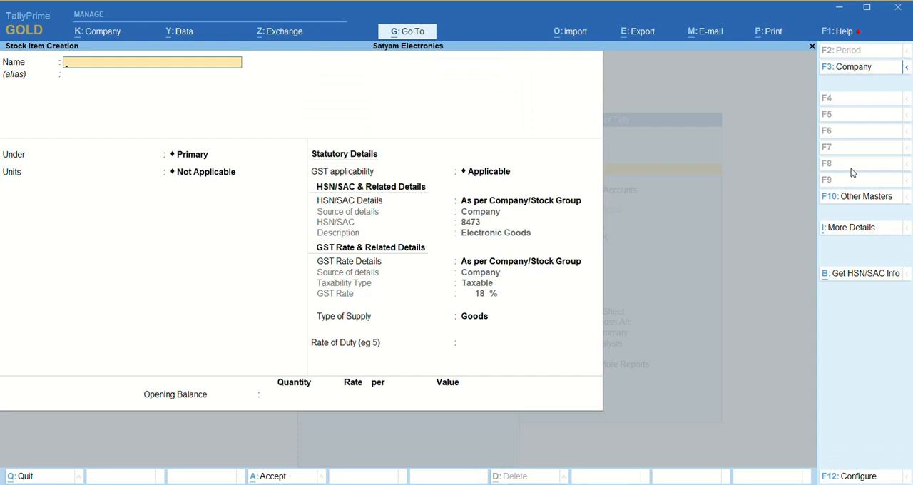
- Name the stock item Computer 16 GB Ram, keep it under Primary, and set its units to Nos
text(Computer 16 GB Ram)
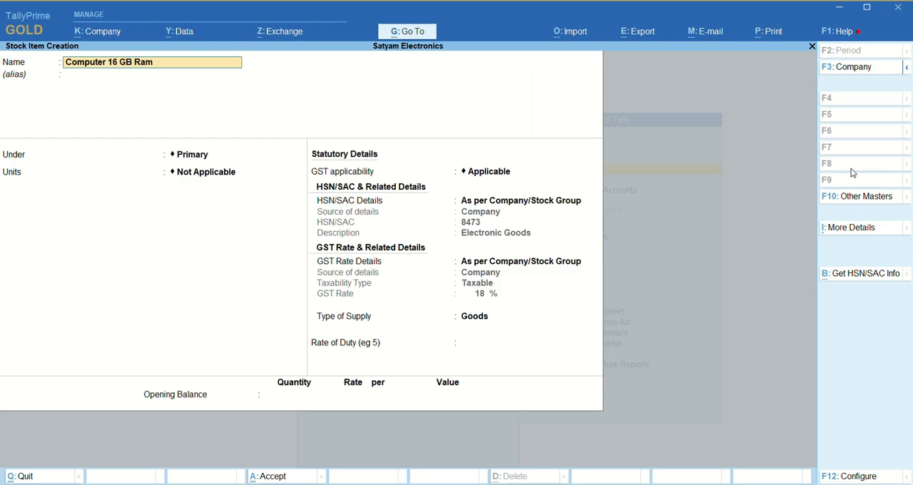
key(Return)
key(Return)
key(Return)
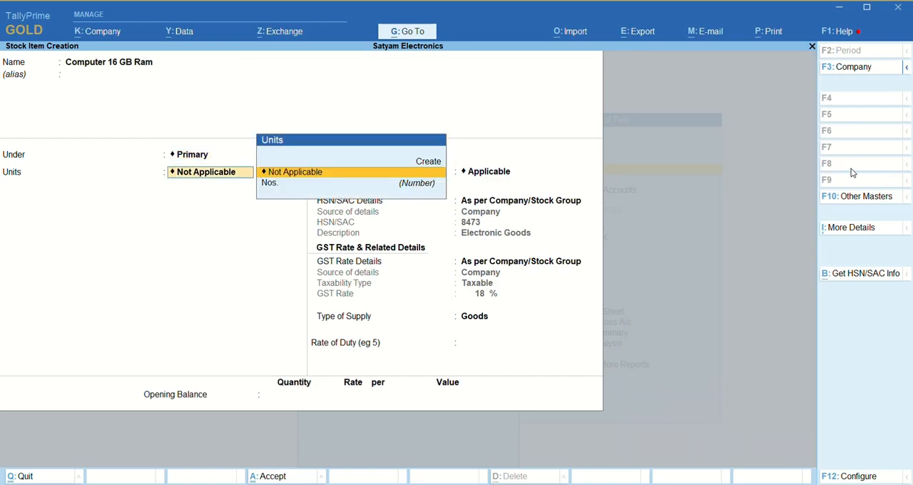
key(Down)
key(Return)
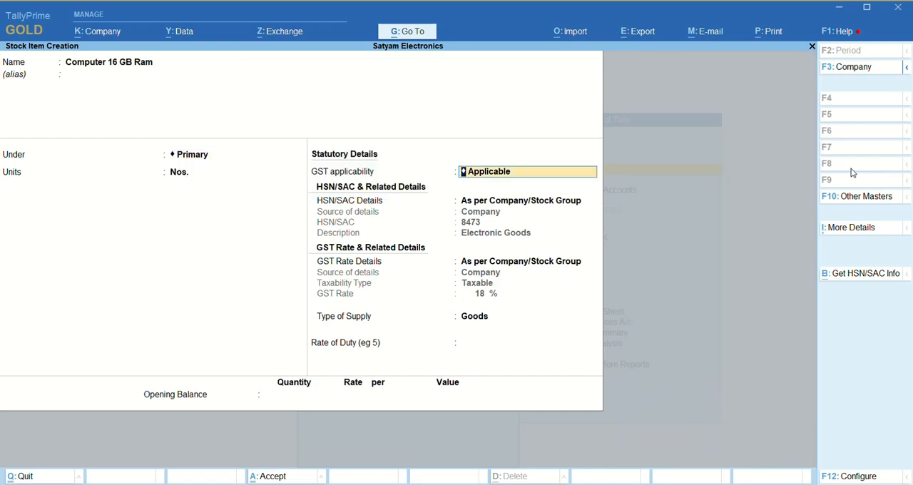
- Show the full list of additional stock item details and open the Components list (BoM) for Computer 16 GB Ram
click(871, 234)
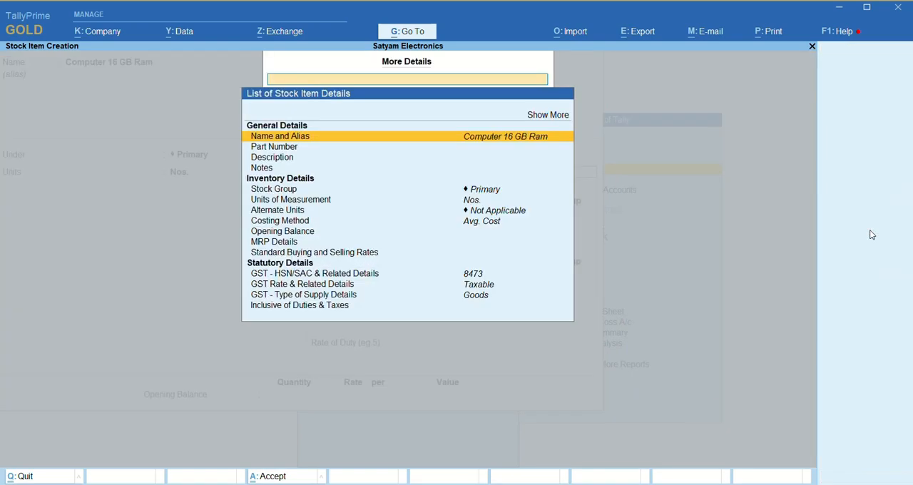
key(Return)
key(Down)
key(Down)
key(Down)
key(Down)
key(Down)
key(Down)
key(Down)
key(Down)
key(Down)
key(Down)
key(Down)
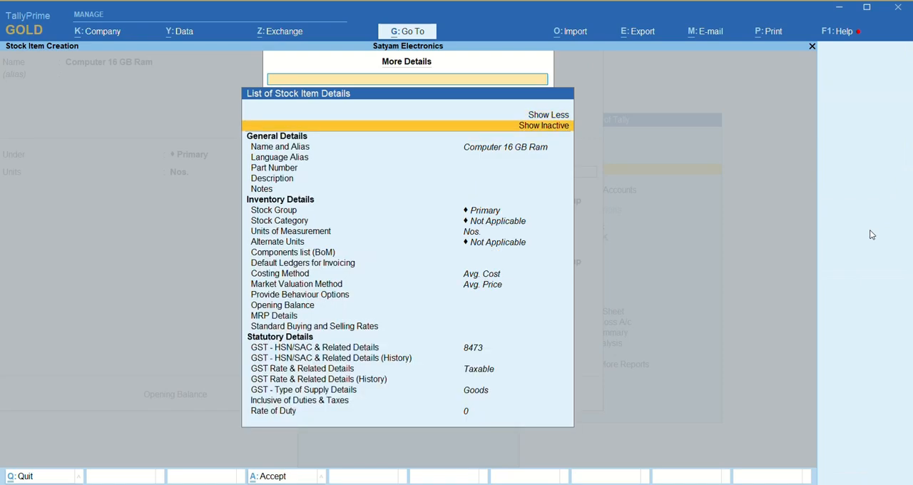
key(Down)
key(Down)
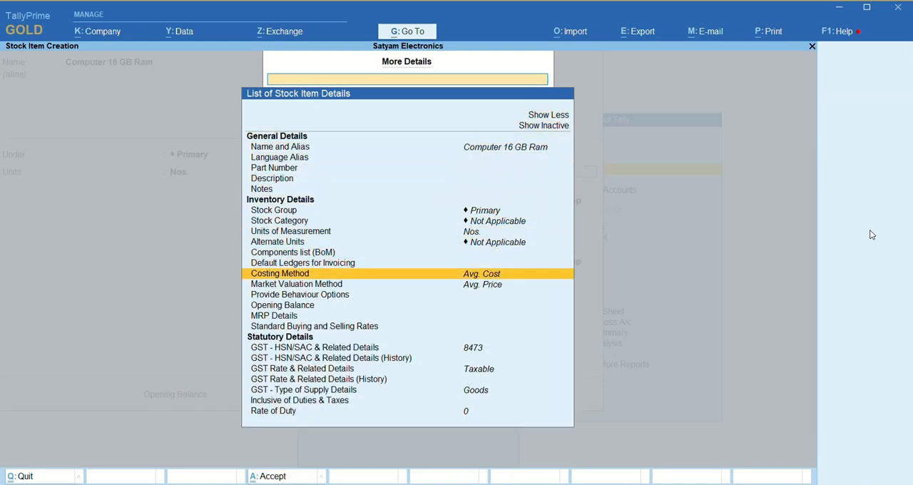
key(Up)
key(Up)
key(Return)
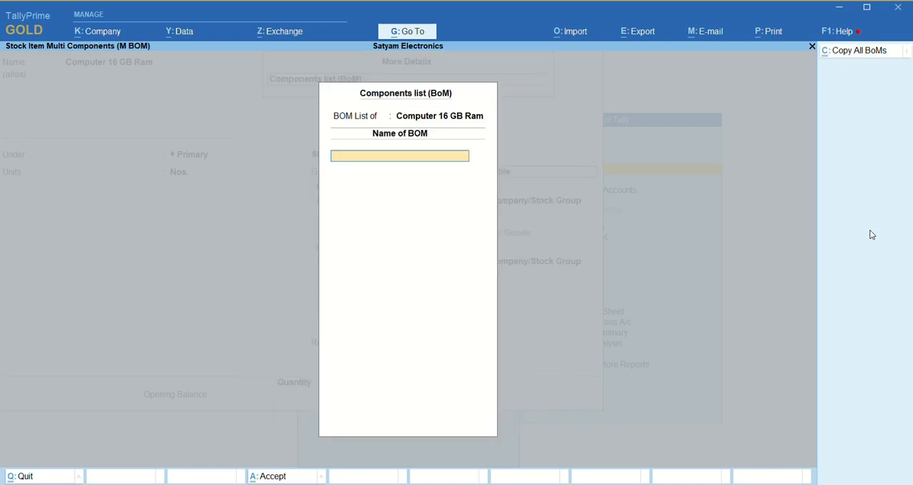
- Name the bill of materials Comp-16GB and set its unit of manufacture to 1 Nos
text(Comp-11)
key(BackSpace)
text(6GB)
key(Return)
text(1)
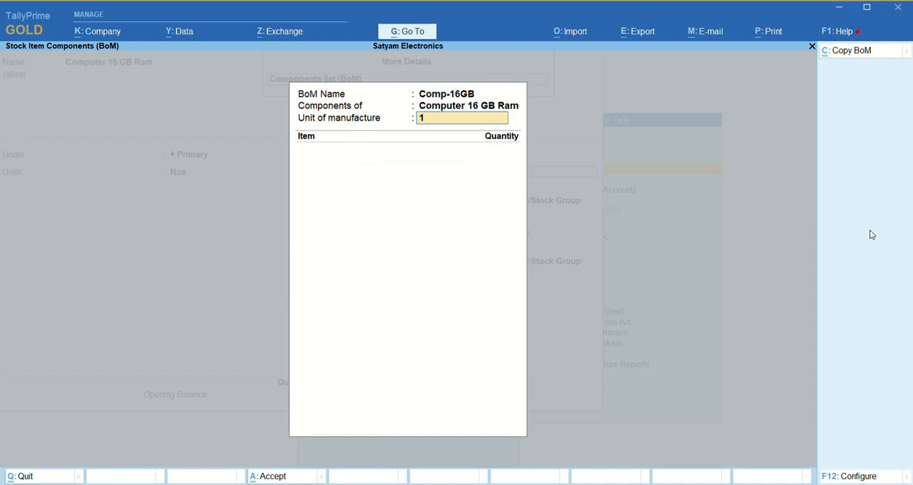
key(Return)
key(Return)
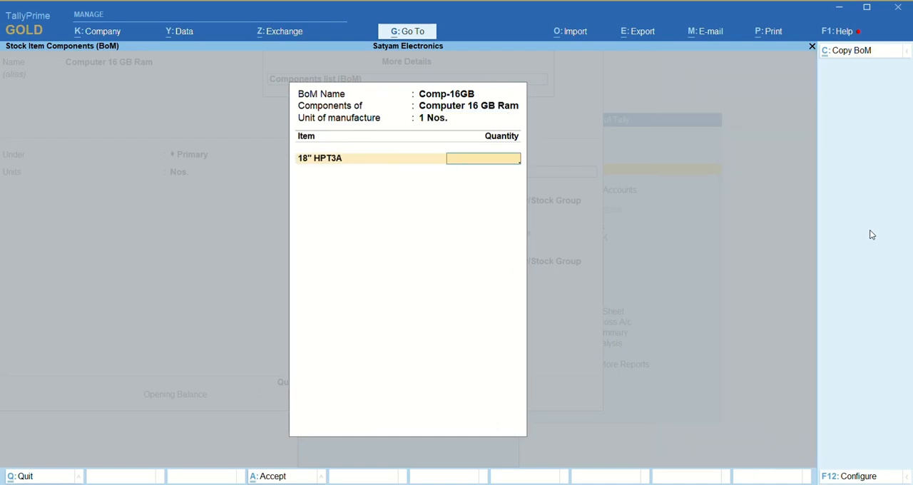
- Add 18" HPT3A and Cabinet as components of Comp-16GB, with a quantity of 1 Nos. each
text(1)
key(Return)
key(Down)
key(Down)
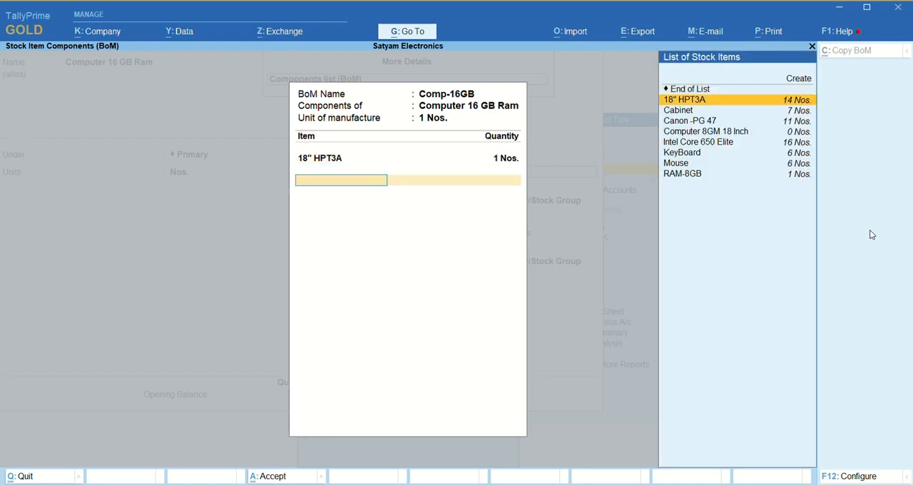
key(Return)
text(1)
key(Return)
- Add Canon -PG 47 to the component list with a quantity of 1 Nos
key(Down)
key(Down)
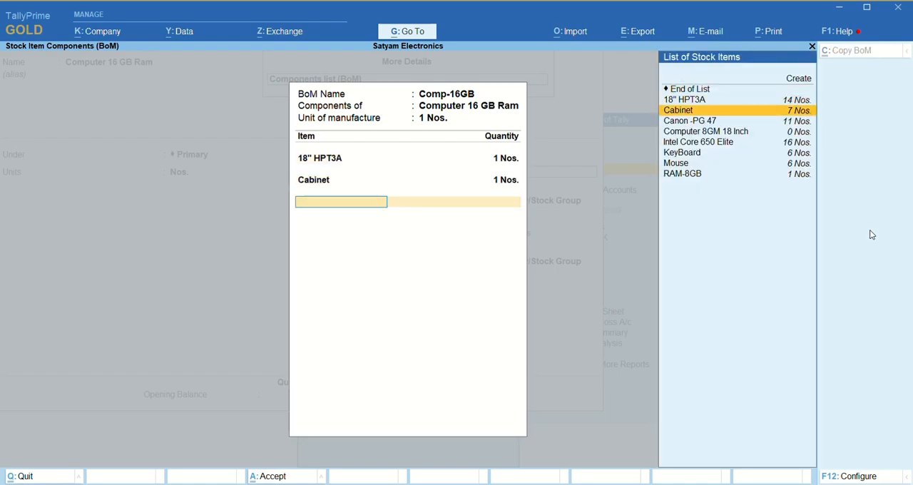
key(Down)
key(Return)
text(1)
key(Return)
- Start a new stock item from within the component list and name it Ram 16 GB, without an alias
key(Down)
key(Down)
key(Down)
key(Down)
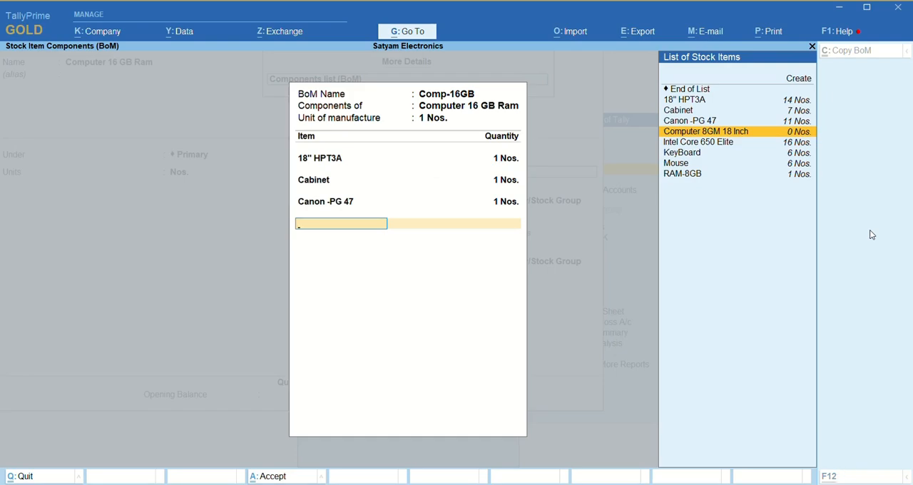
key(alt+c)
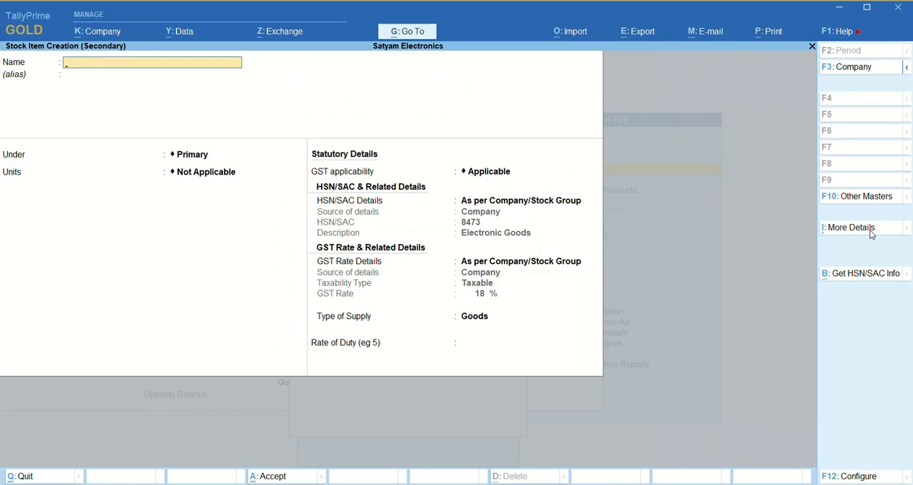
text(Ram 16 GB)
key(BackSpace)
key(BackSpace)
text(GB)
key(Return)
- Place Ram 16 GB under Hardware, set its units to Nos., and save the stock item
key(Return)
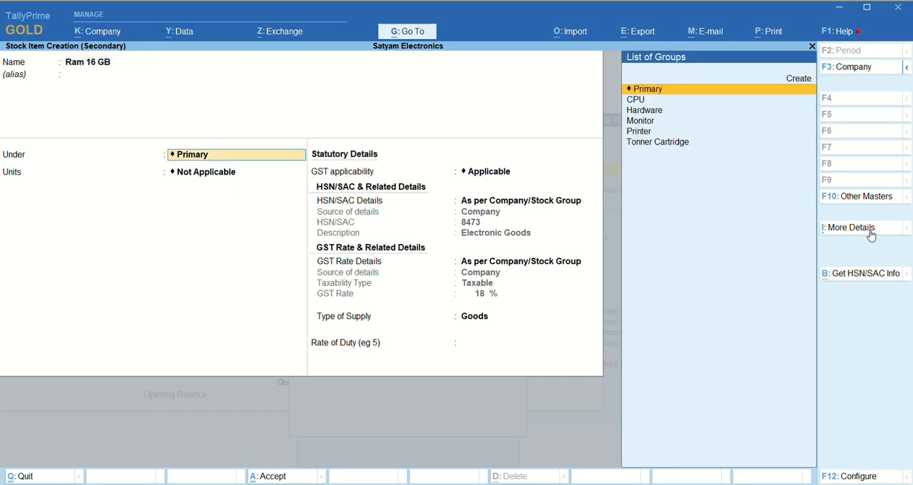
key(Down)
key(Down)
key(Down)
key(Up)
key(Return)
key(Down)
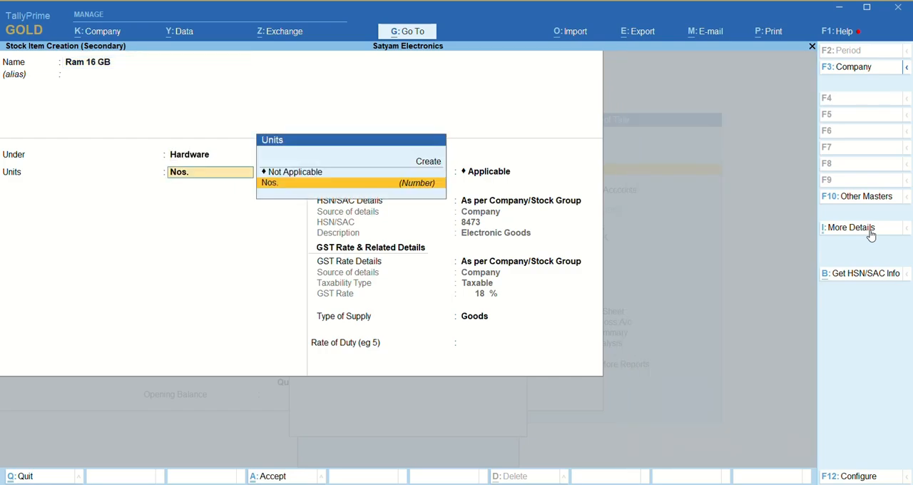
key(Return)
key(ctrl)
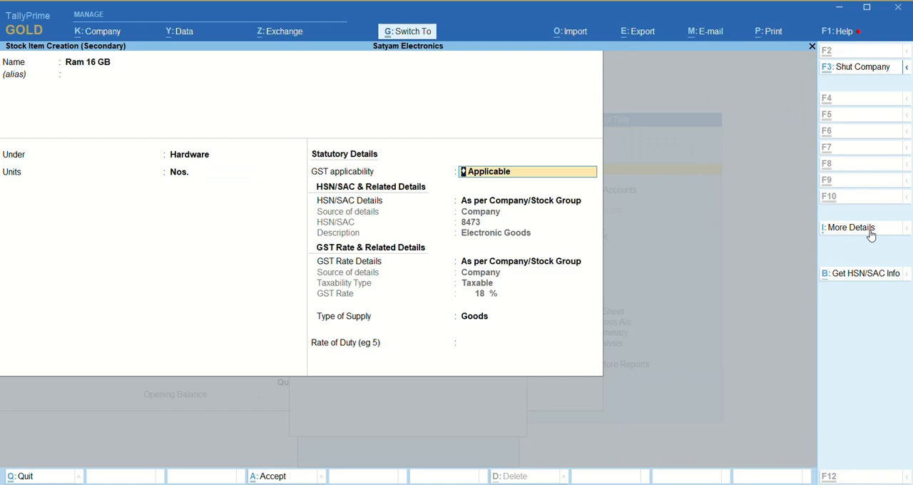
key(ctrl+a)
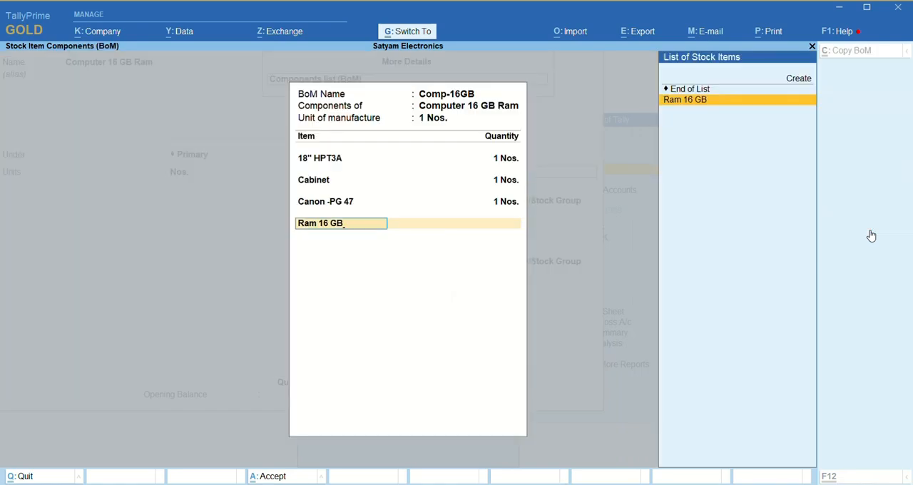
- Add Ram 16 GB and KeyBoard to the component list with a quantity of 1 Nos. each
key(Return)
text(1)
key(Return)
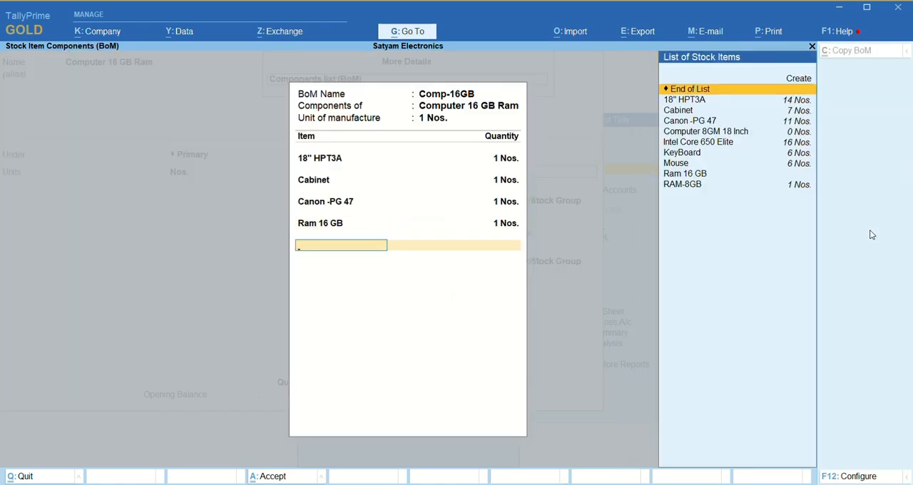
key(Down)
key(Down)
key(Down)
key(Down)
key(Down)
key(Down)
key(Return)
text(1)
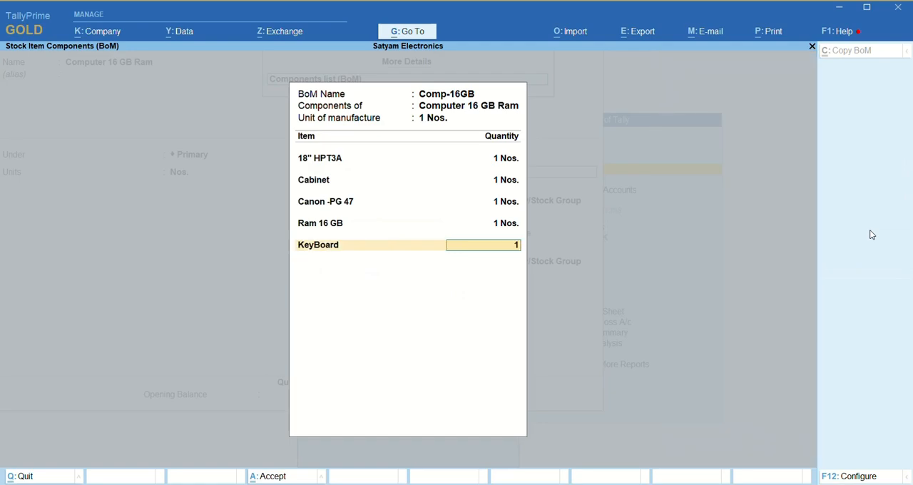
key(Return)
- Add Mouse to the component list with a quantity of 1 Nos
key(Down)
key(Down)
key(Down)
key(Down)
key(Down)
key(Down)
key(Down)
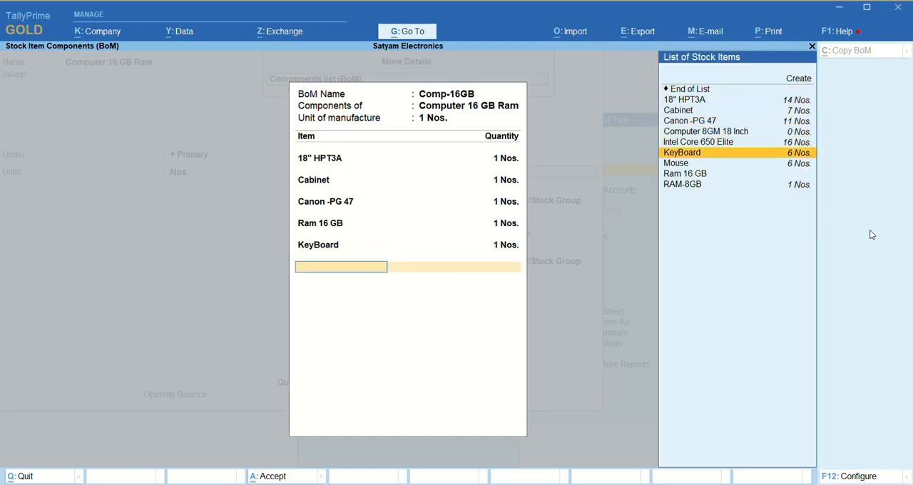
key(Return)
key(Return)
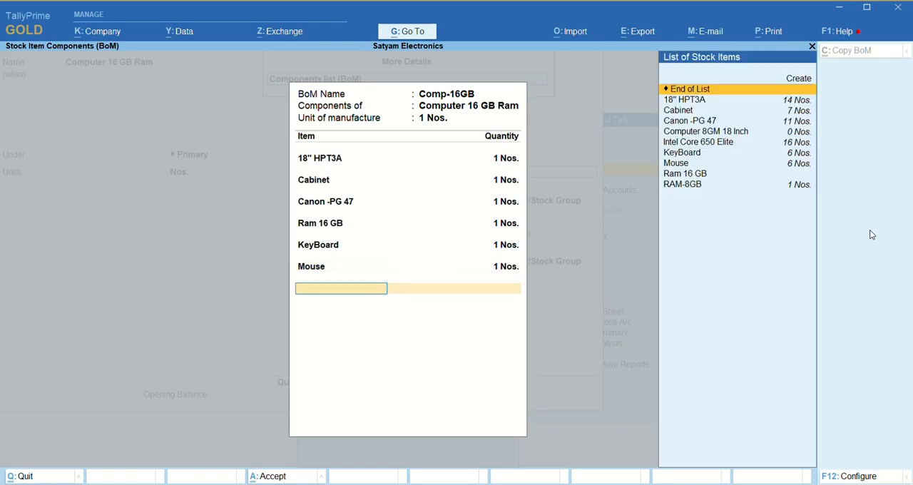
- Add Intel Core 650 Elite to the component list with a quantity of 1 Nos
key(Down)
key(Down)
key(Down)
key(Down)
key(Down)
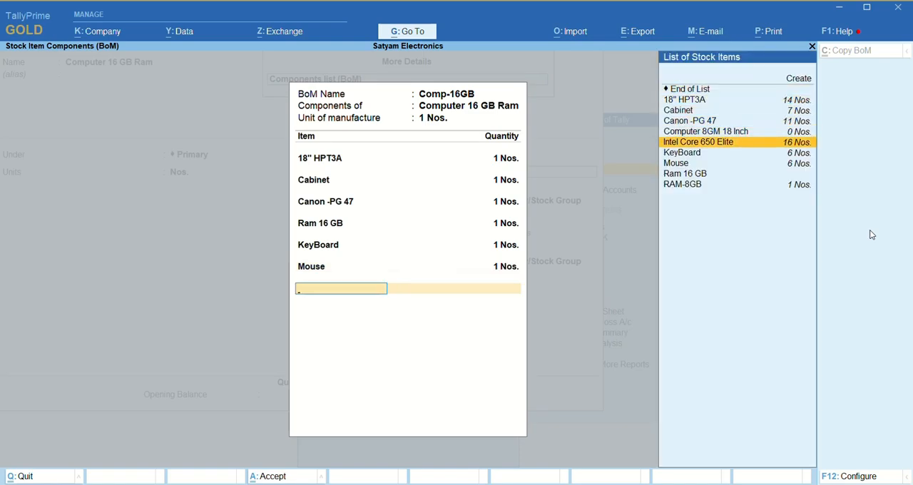
key(Return)
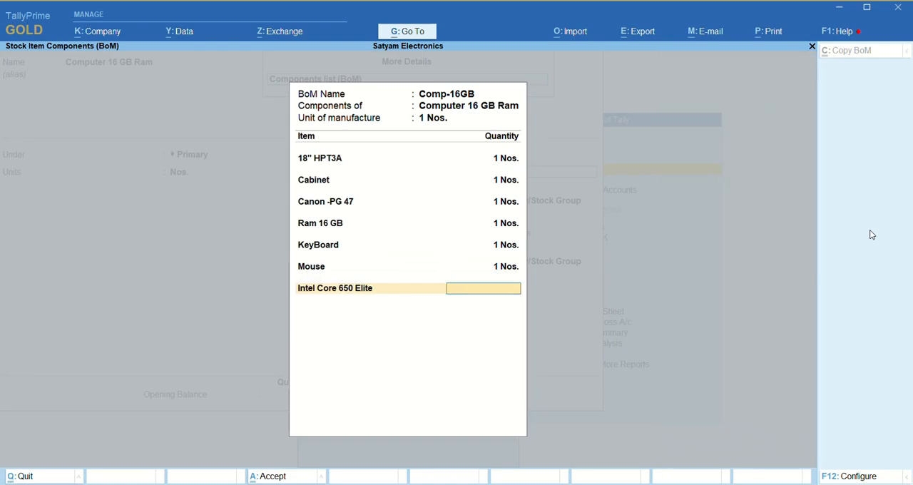
text(1)
key(Return)
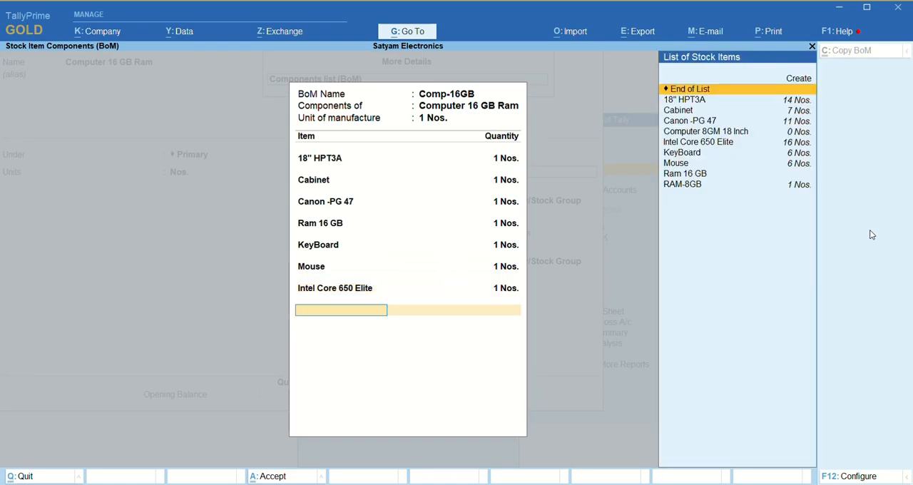
- Complete the Comp-16GB component list, save the Computer 16 GB Ram stock item, and return to the Gateway of Tally
key(Return)
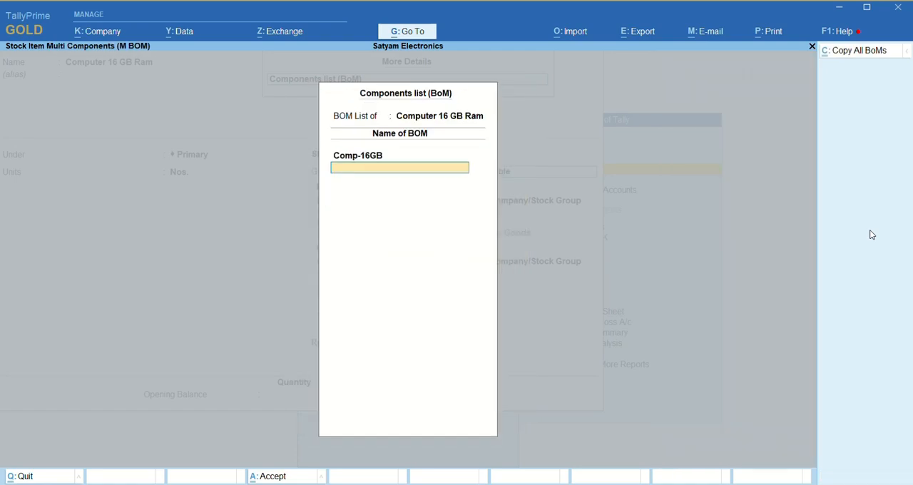
key(Return)
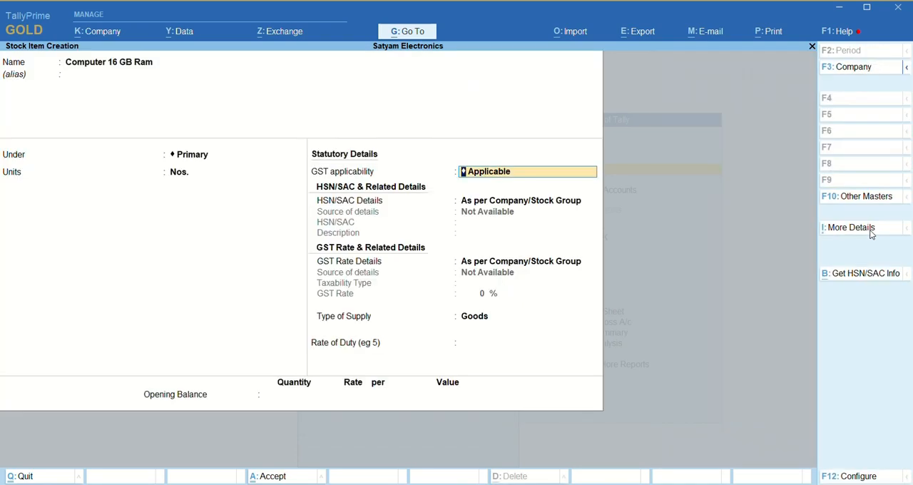
key(ctrl+a)
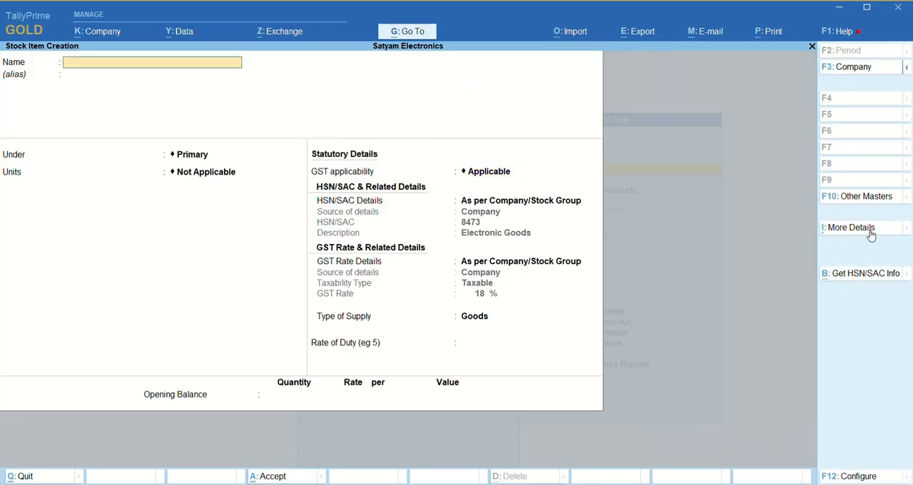
key(Escape)
key(Return)
key(Escape)
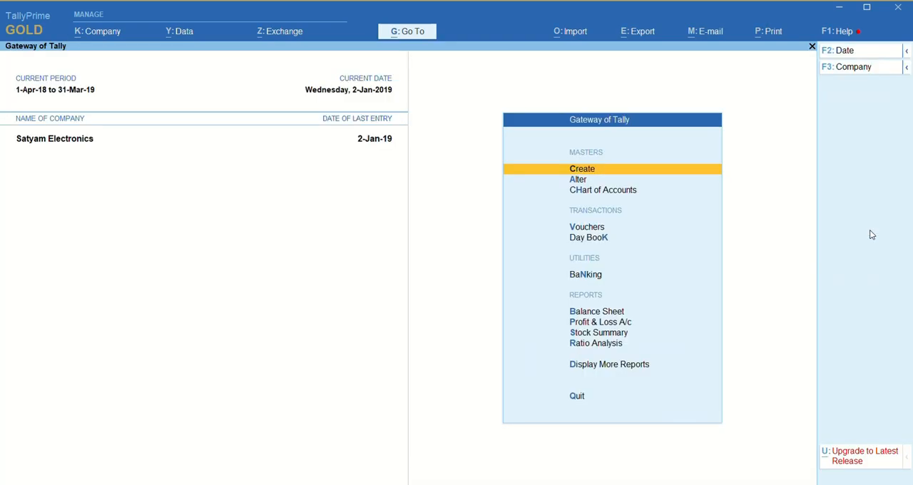
- Examine the closing balances of the items in the Hardware group of the Stock Summary, then close the report
key(Down)
key(Down)
key(Down)
key(Down)
key(Down)
key(Down)
key(Down)
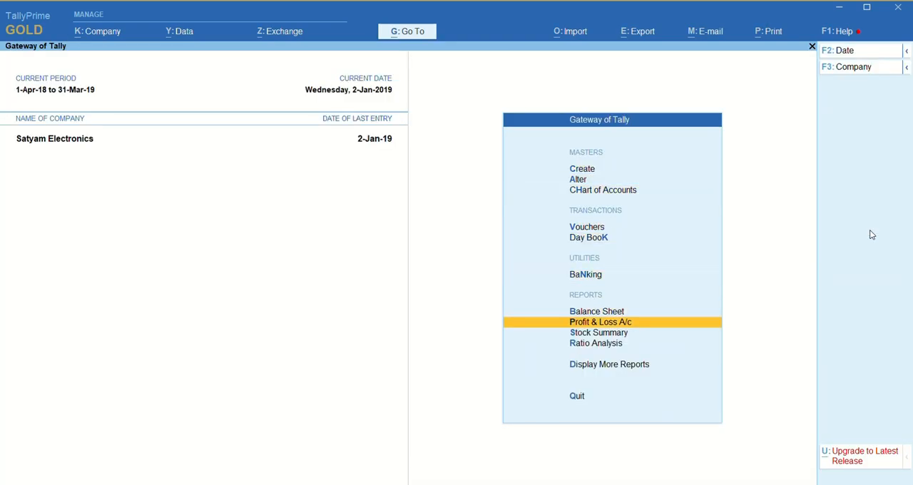
key(Down)
key(Return)
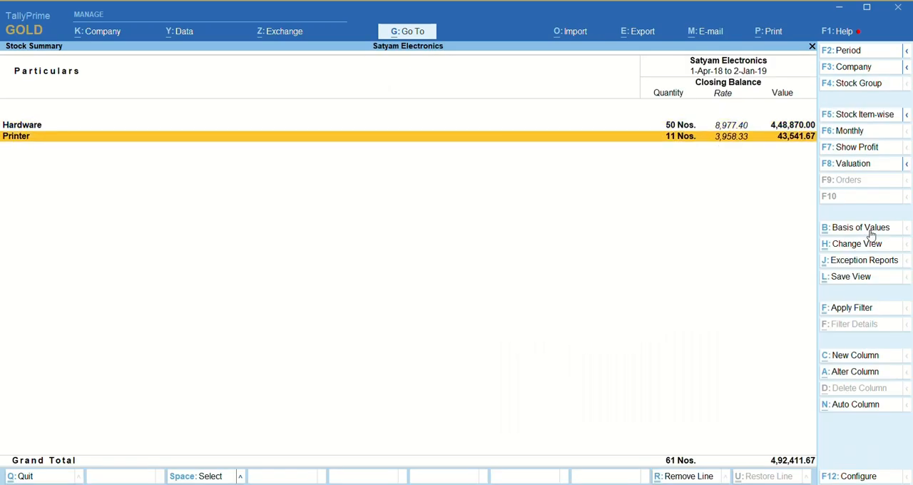
key(Up)
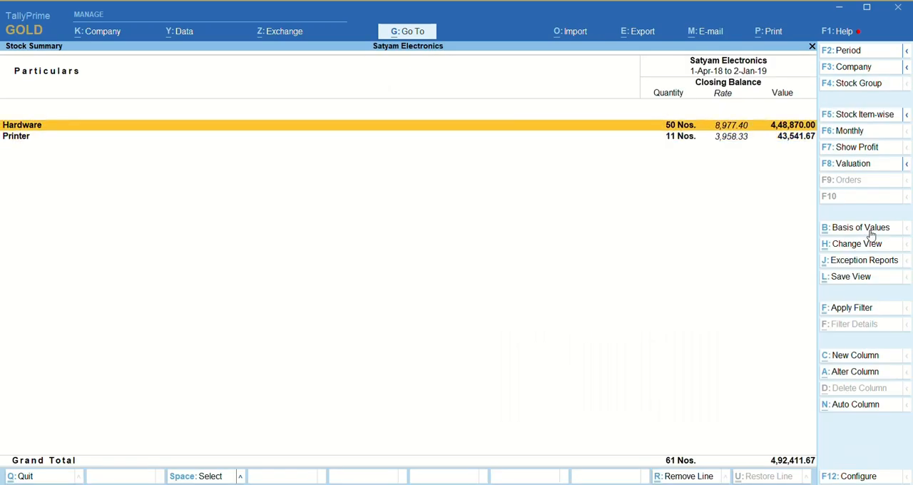
key(Return)
key(Down)
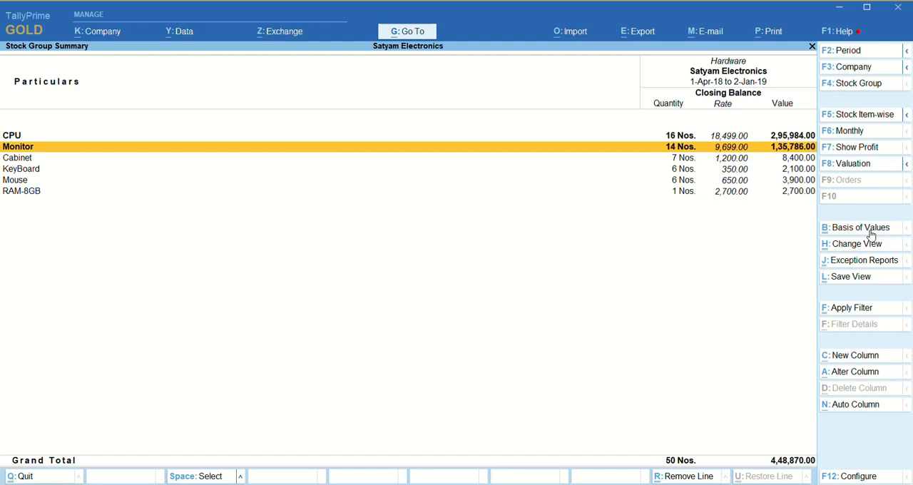
key(Down)
key(Down)
key(Down)
key(Down)
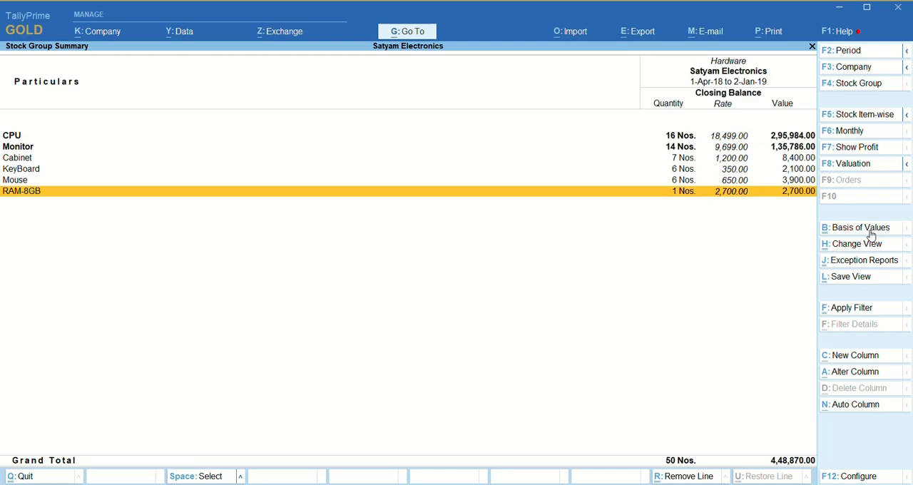
key(Escape)
key(Escape)
- Start a purchase voucher with supplier invoice number 156 dated 2-Jan-19
key(Up)
key(Up)
key(Up)
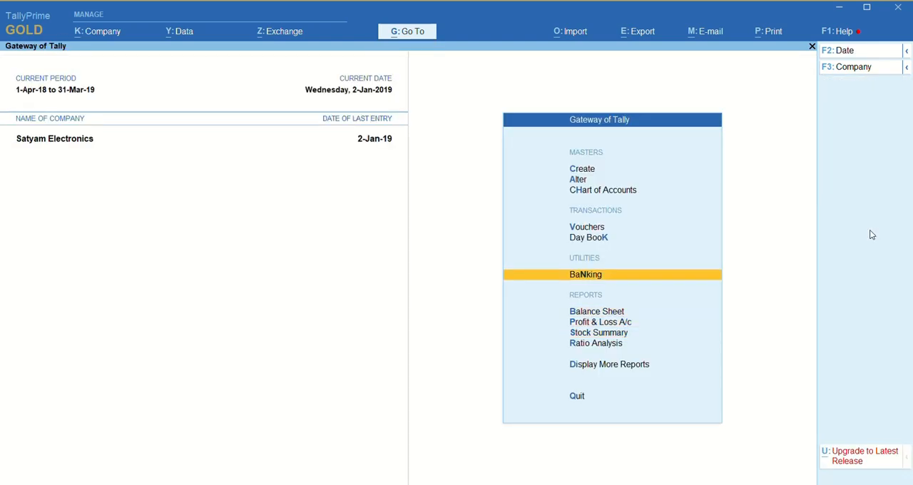
key(Up)
key(Up)
key(Return)
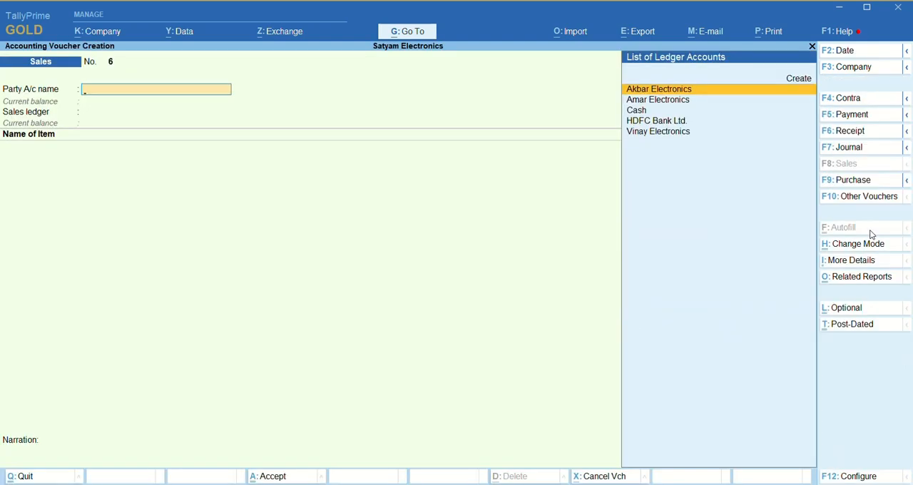
click(870, 181)
text(1)
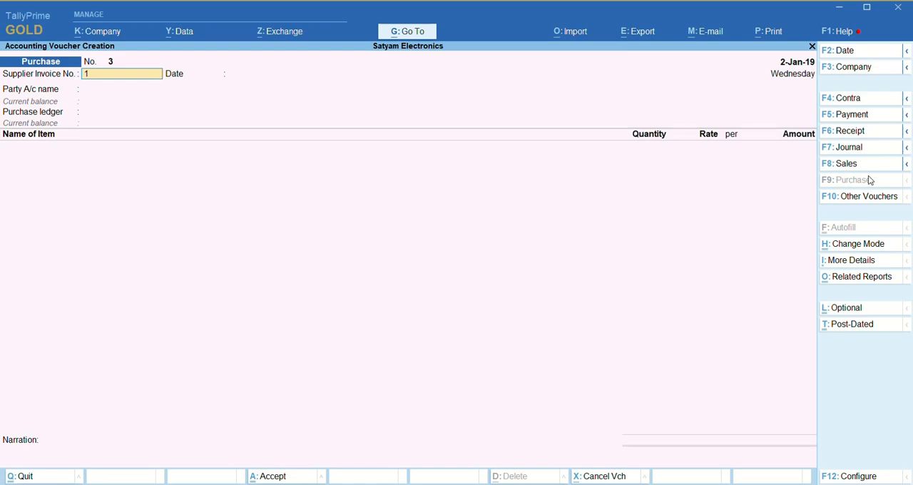
text(56)
key(Return)
- Set Akbar Electronics as the purchase party with default receipt and party details, and use Purchase A/c as the ledger
key(Return)
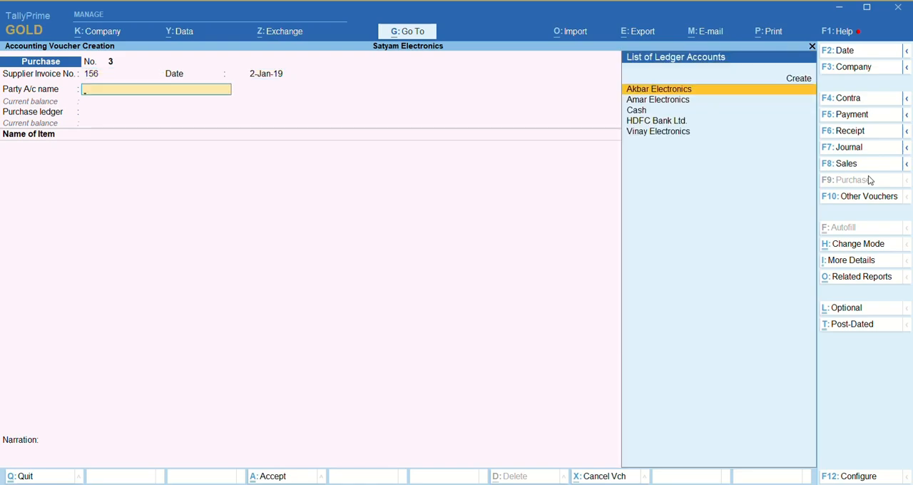
key(Return)
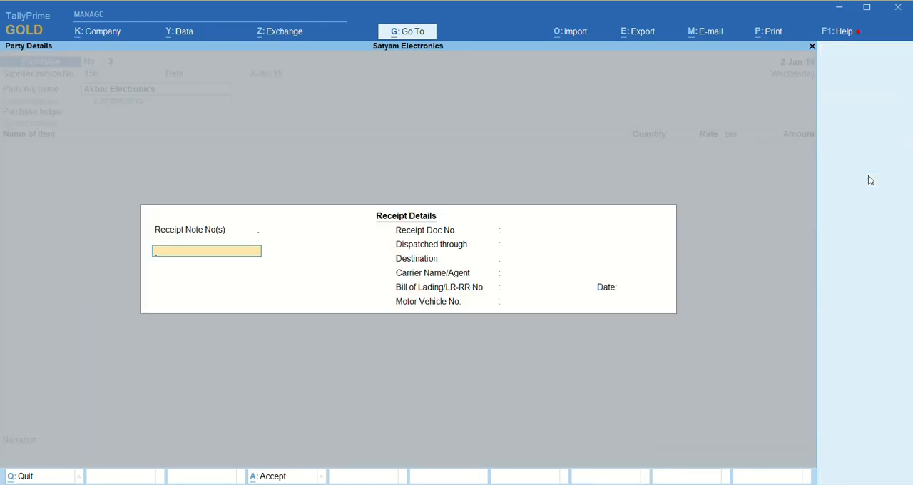
key(ctrl+a)
key(Down)
key(Up)
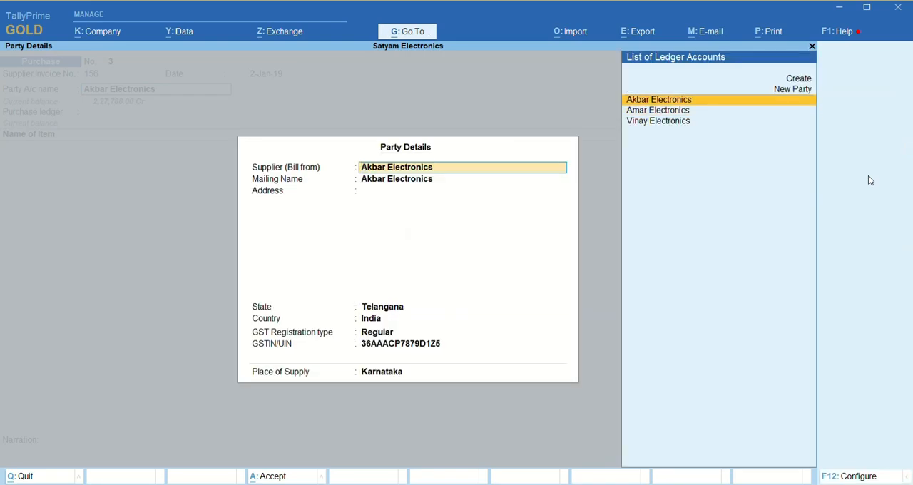
key(Return)
key(ctrl+a)
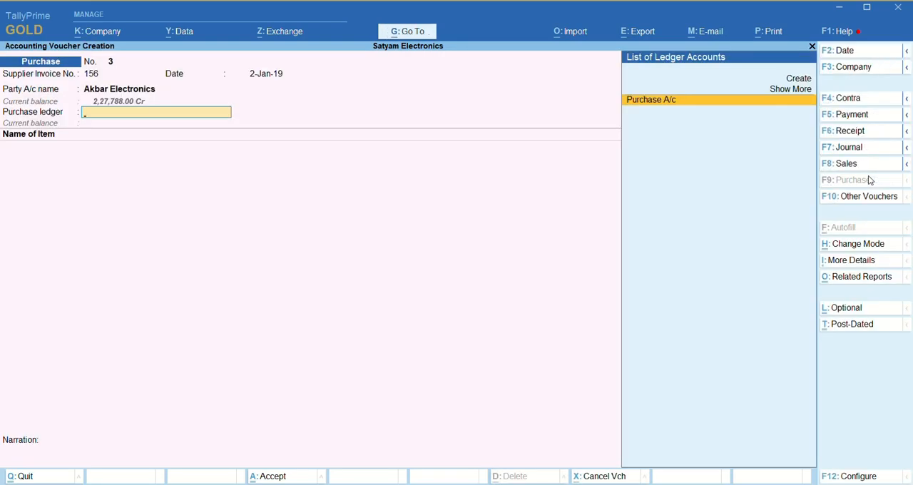
key(Return)
- Add 7 Nos. of Ram 16 GB to the purchase voucher at a rate of 3,500 per Nos
text(16)
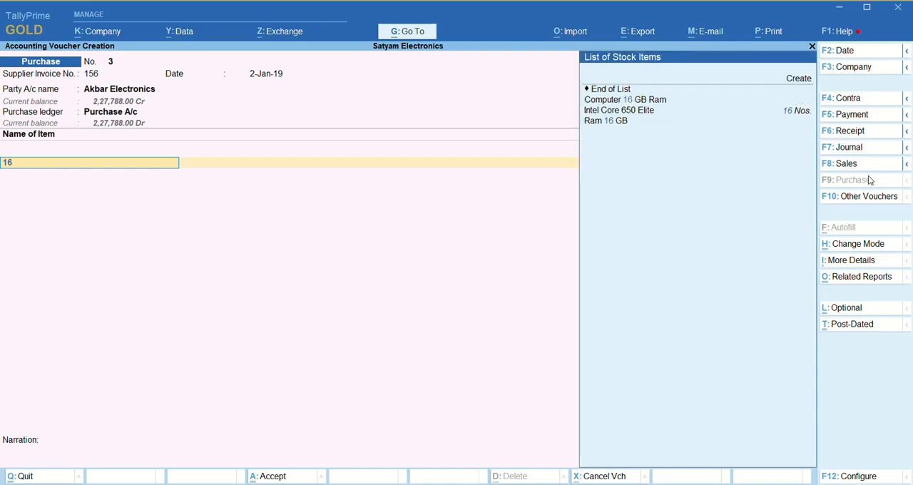
key(Down)
key(Down)
key(Return)
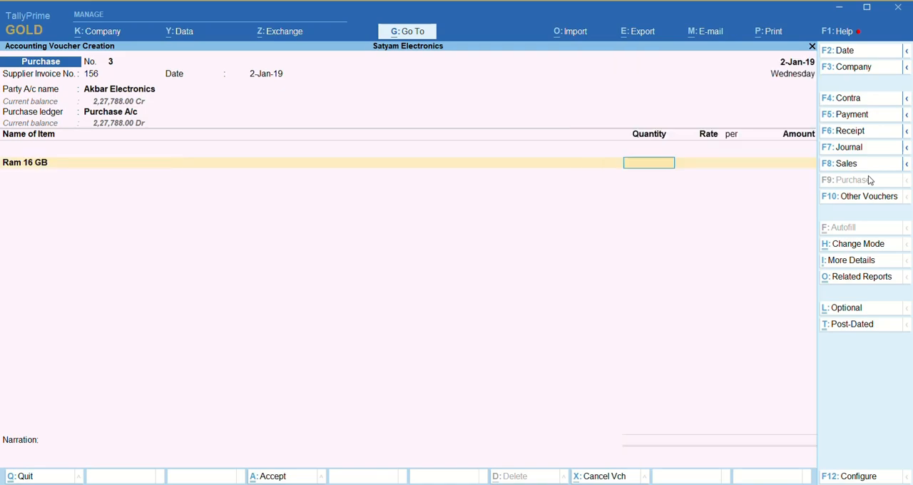
text(2)
key(BackSpace)
text(7)
key(Return)
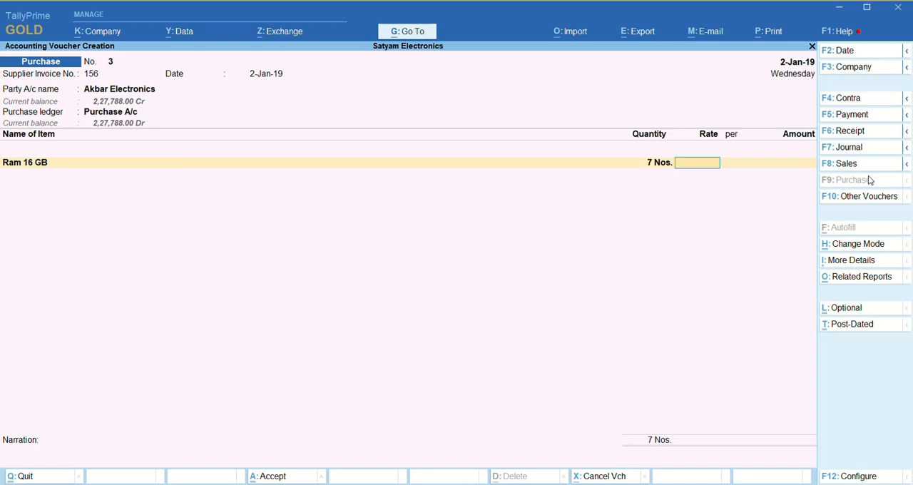
text(3500)
key(Return)
key(Return)
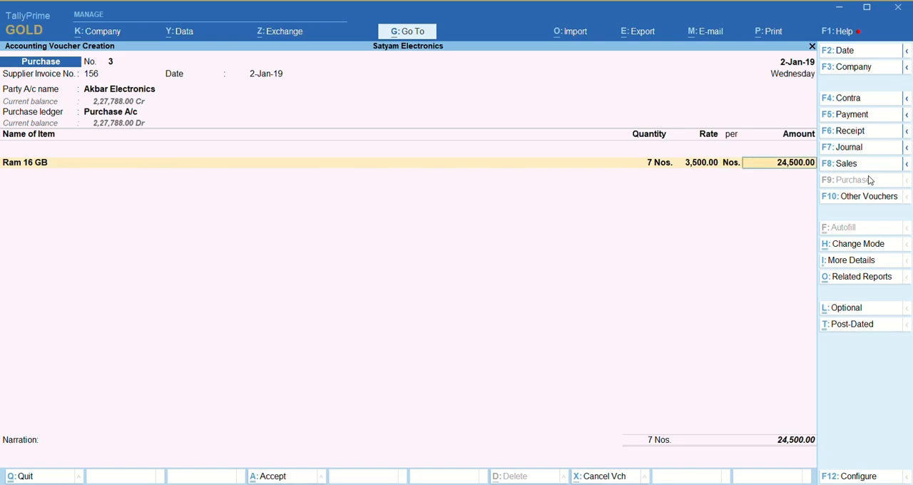
key(Return)
- End the item list, accept the bill-wise New Ref with 30 days' credit, and save the purchase voucher without a narration
key(Return)
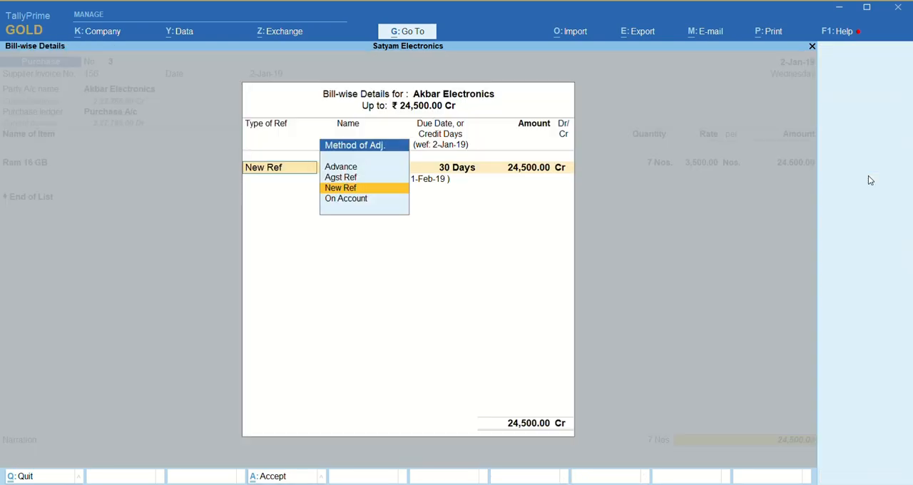
key(Return)
key(Return)
key(Return)
key(Return)
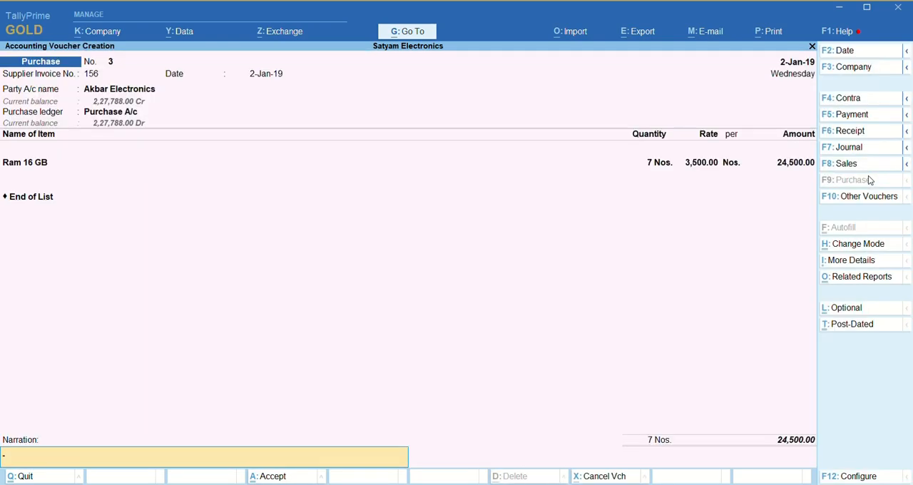
key(Return)
key(Return)
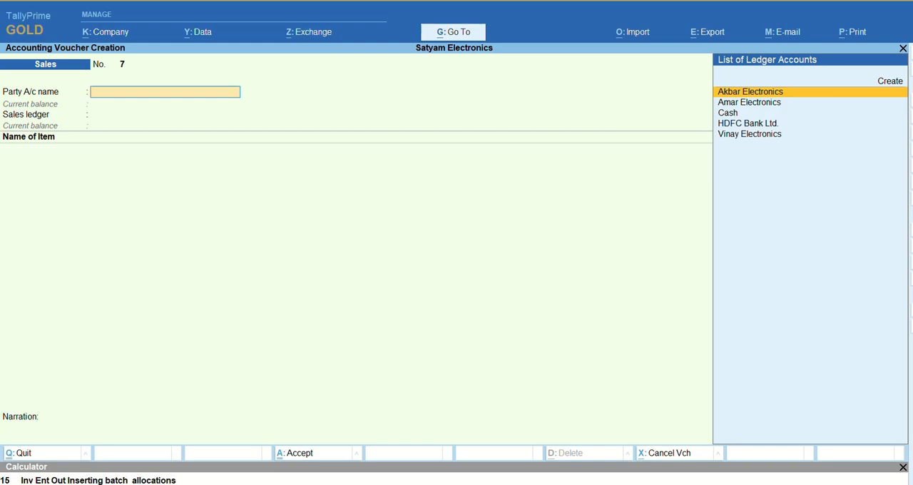
- Set Amar Electronics as the sales party with default dispatch and party details, and use Sales A/c as the ledger
key(Down)
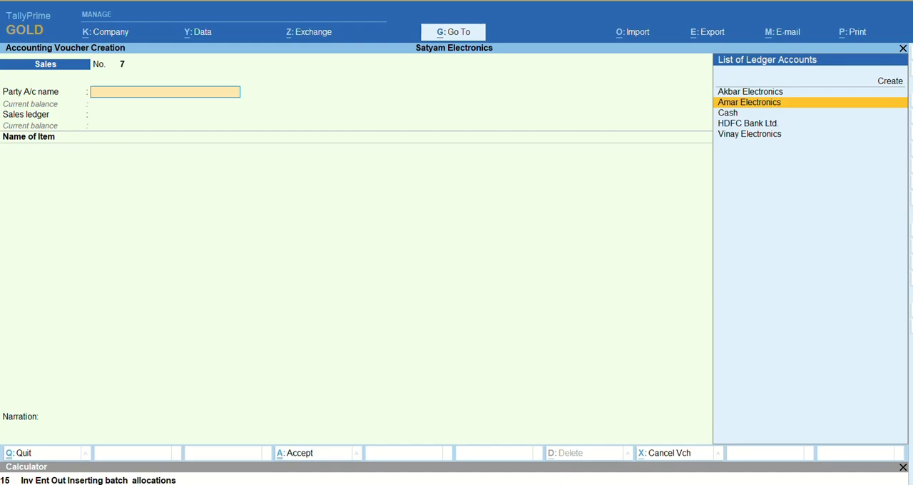
key(Return)
key(Return)
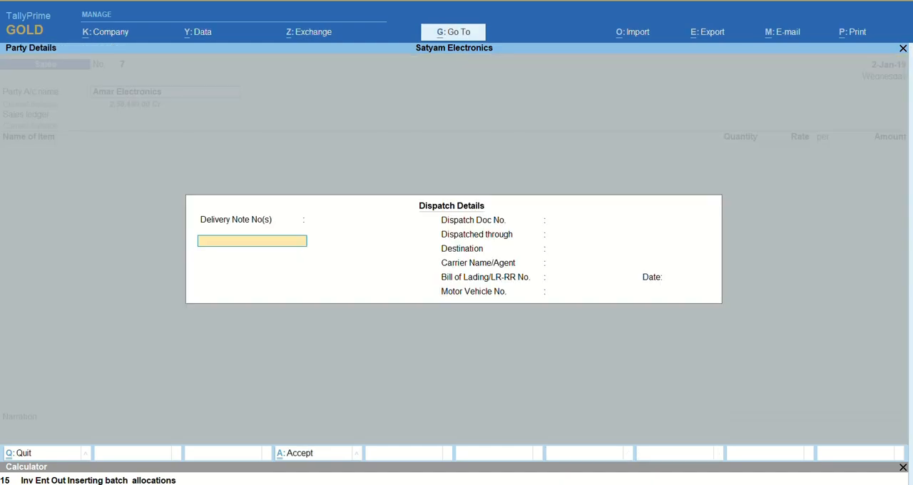
key(Return)
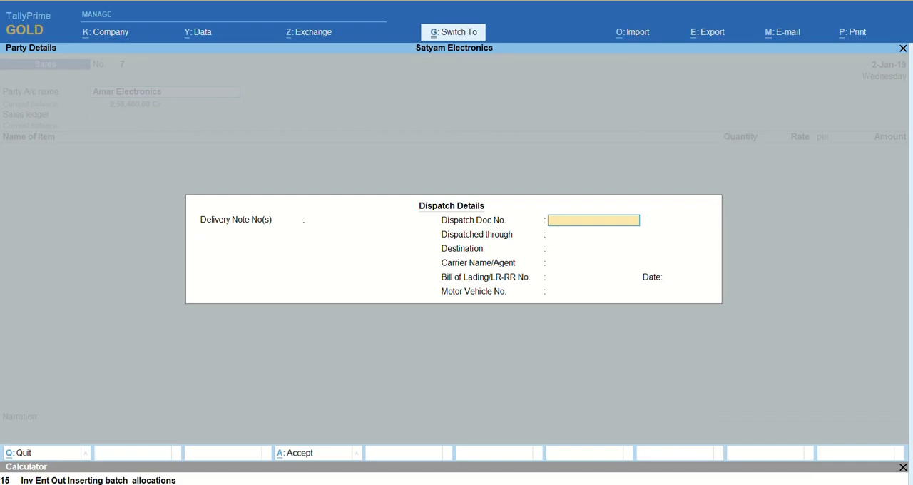
key(ctrl+a)
key(Return)
key(ctrl+a)
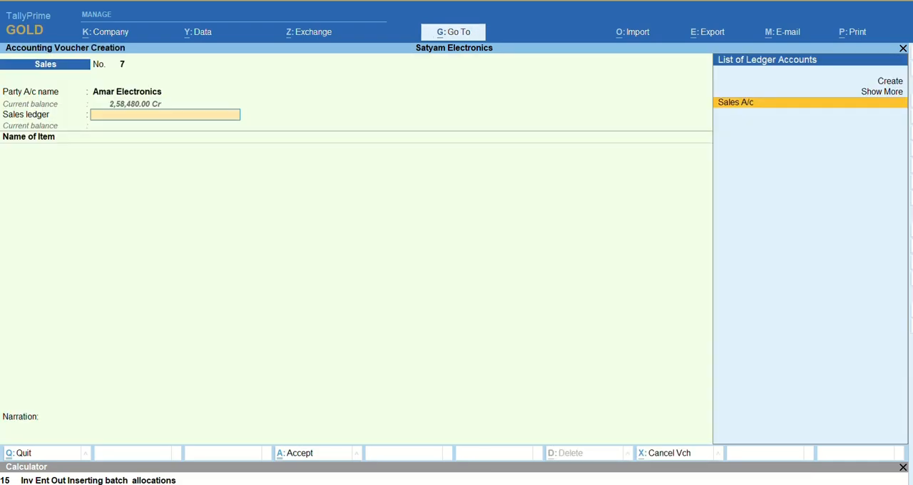
- Add 1 Nos. of Computer 16 GB Ram to the sales voucher at a rate of 45,000 per Nos
key(Return)
text(Co)
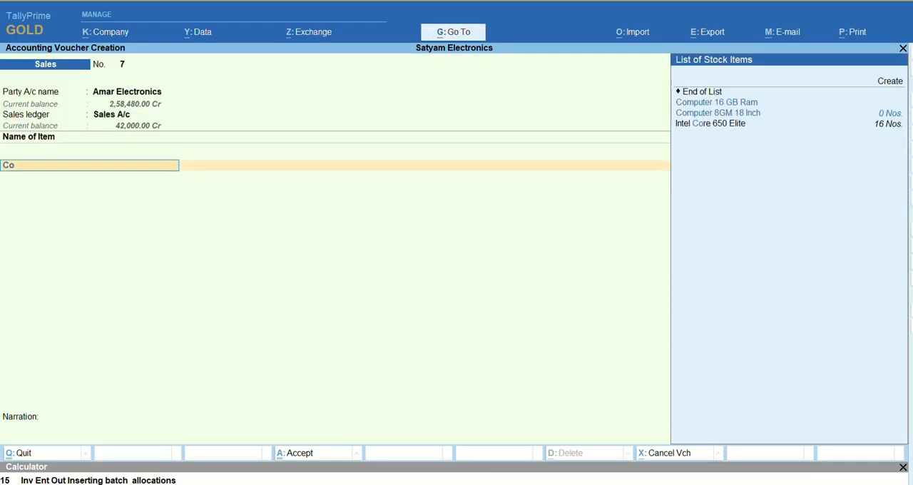
key(Down)
key(Return)
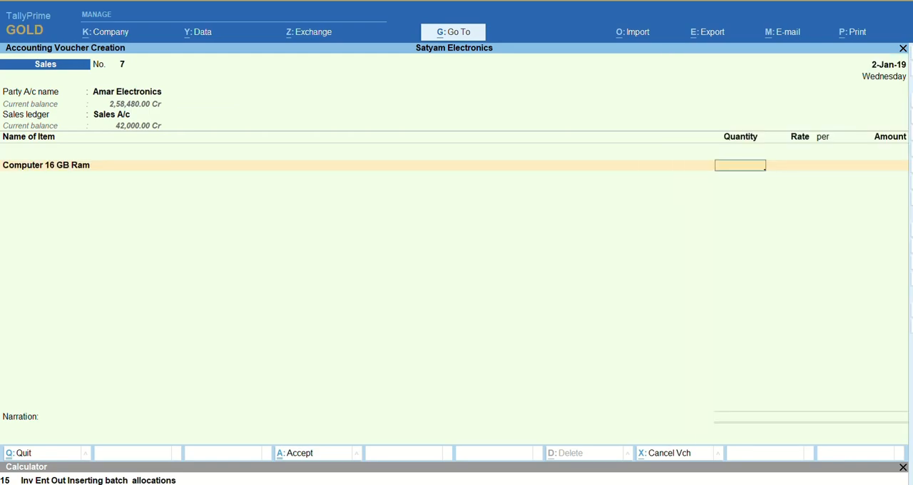
key(BackSpace)
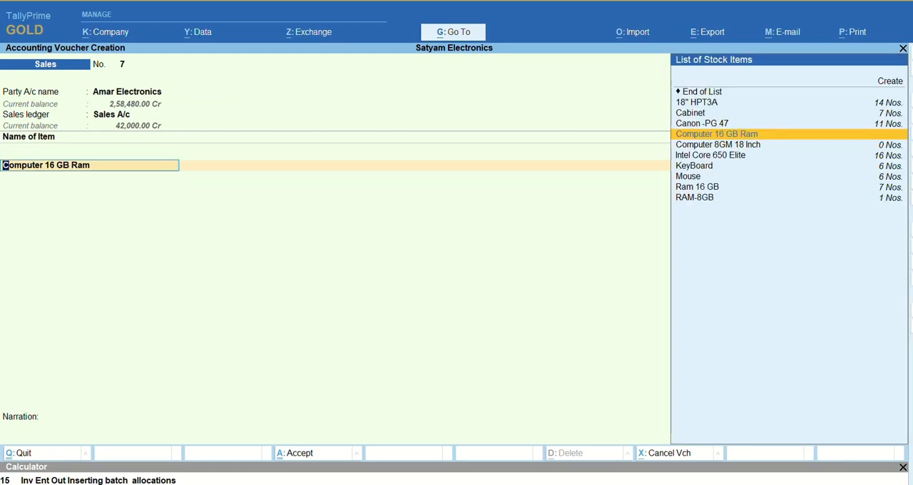
key(Return)
text(1)
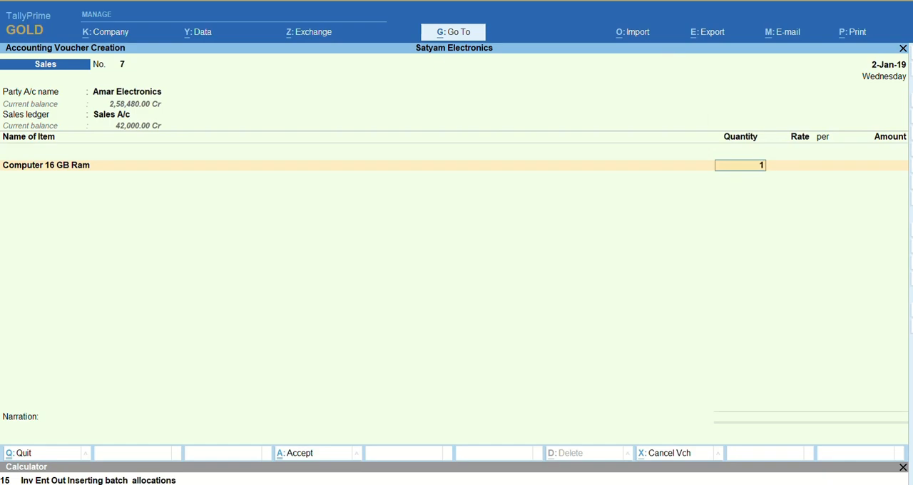
key(Return)
key(Return)
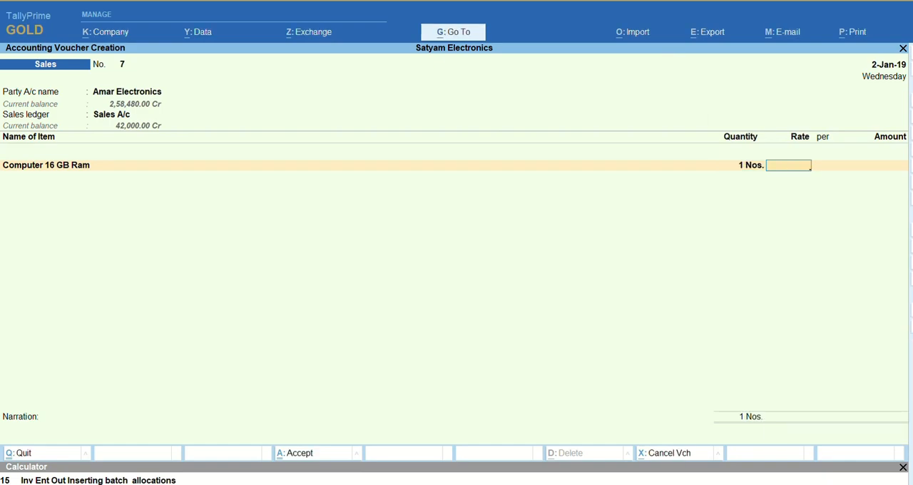
text(45000)
key(Return)
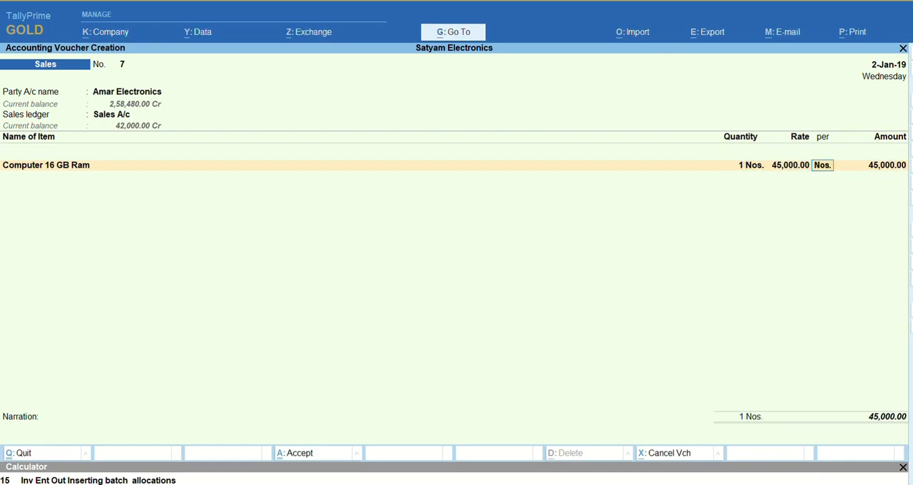
key(Return)
key(Return)
key(Return)
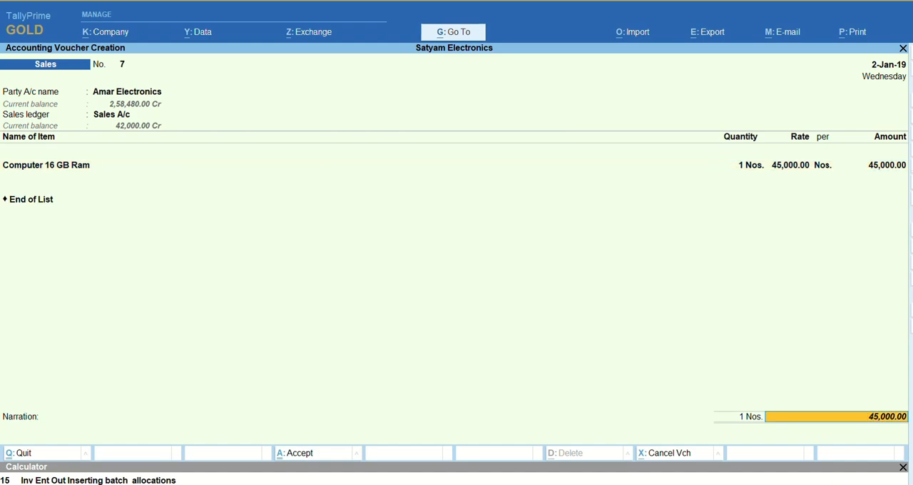
- End the item list, save the sales voucher without a narration, and agree to post the Auto Manufacturing Voucher
key(ctrl+a)
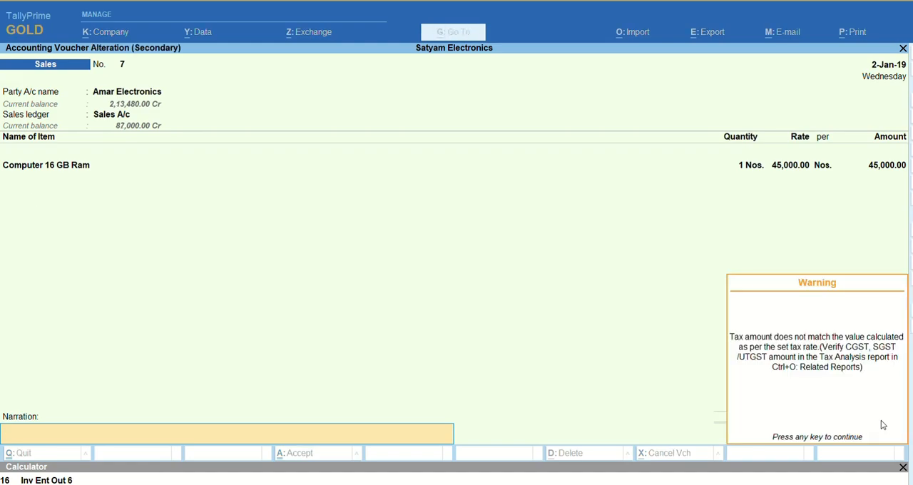
key(Return)
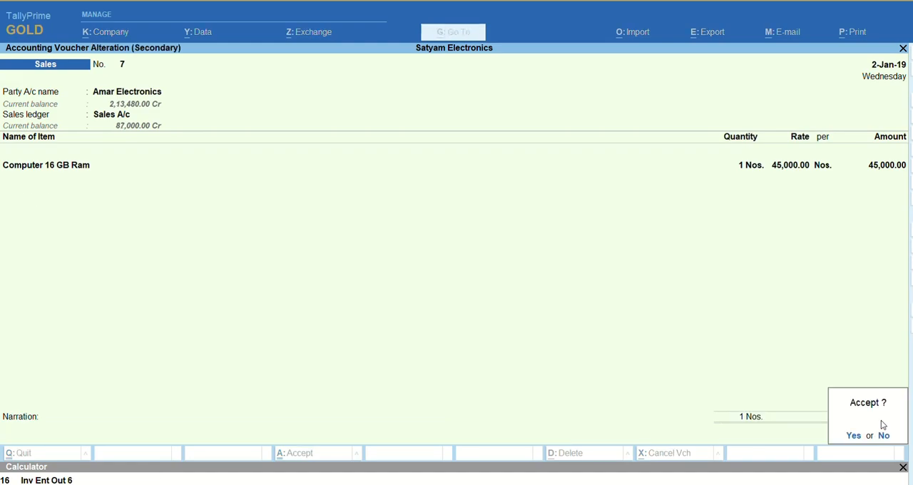
key(Return)
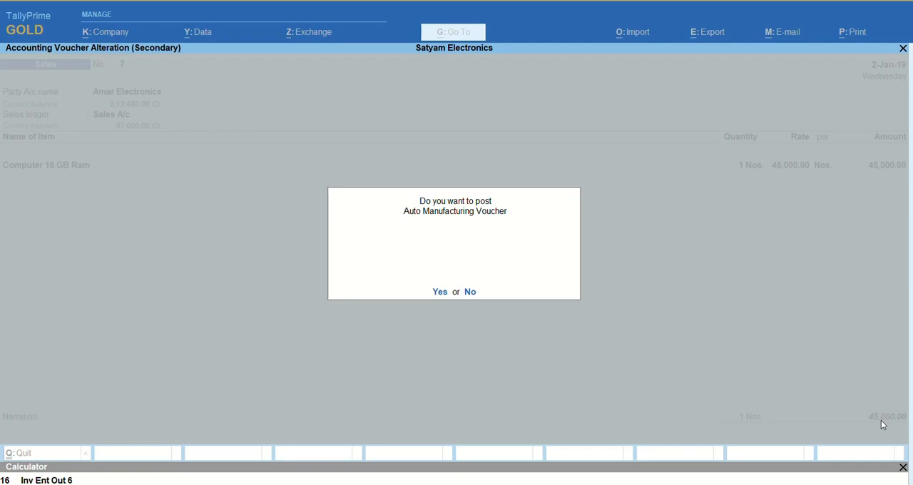
key(Return)
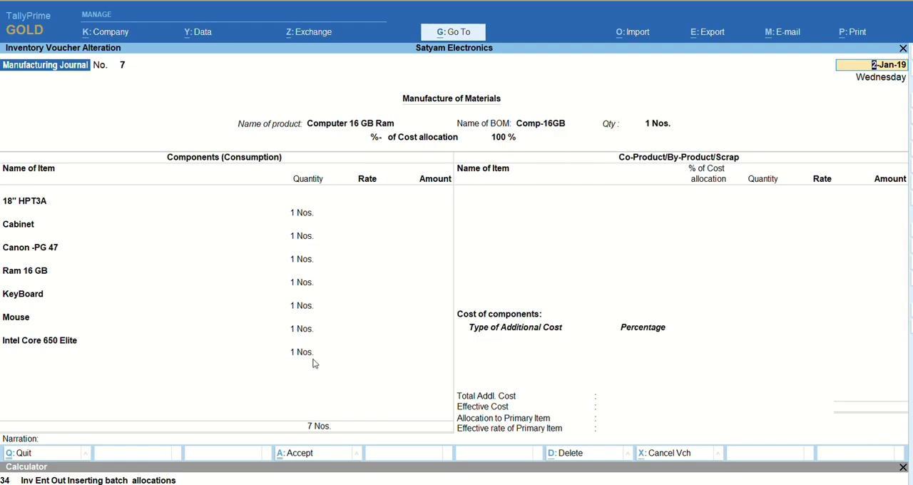
- Close the posted manufacturing journal and check the Amar Electronics sales voucher No. 7 from the Day Book
key(Return)
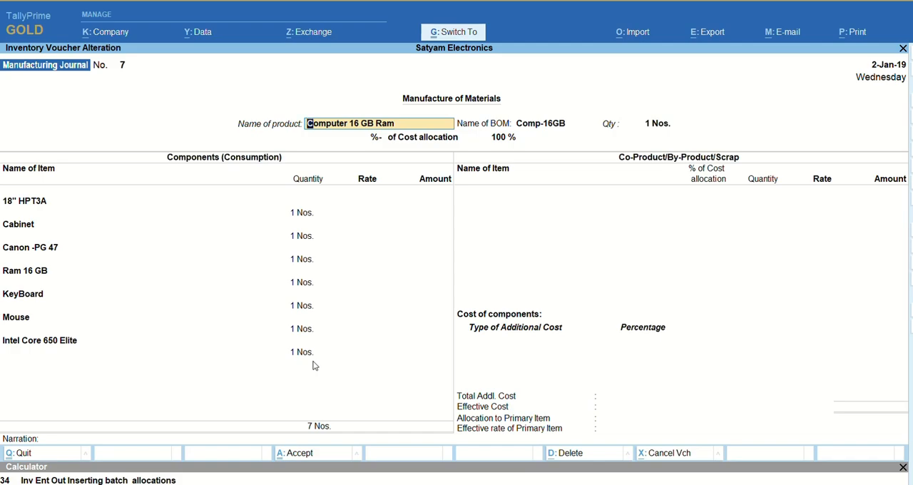
key(Escape)
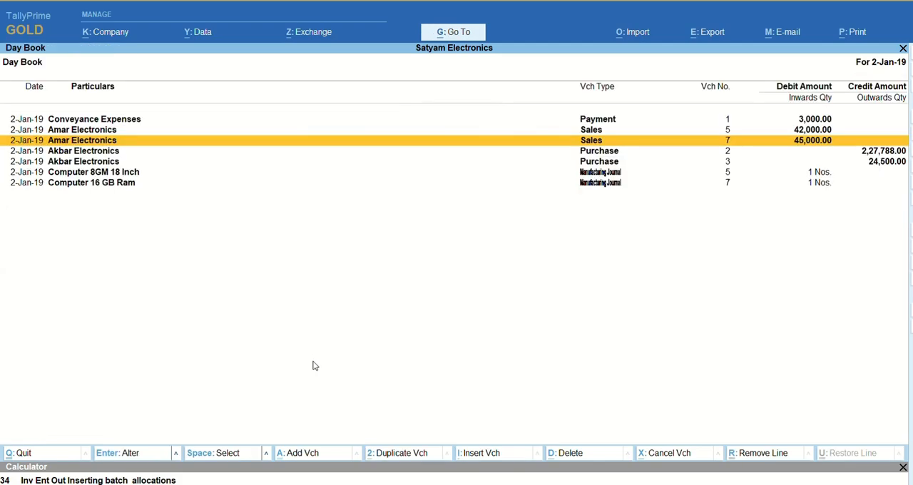
key(Return)
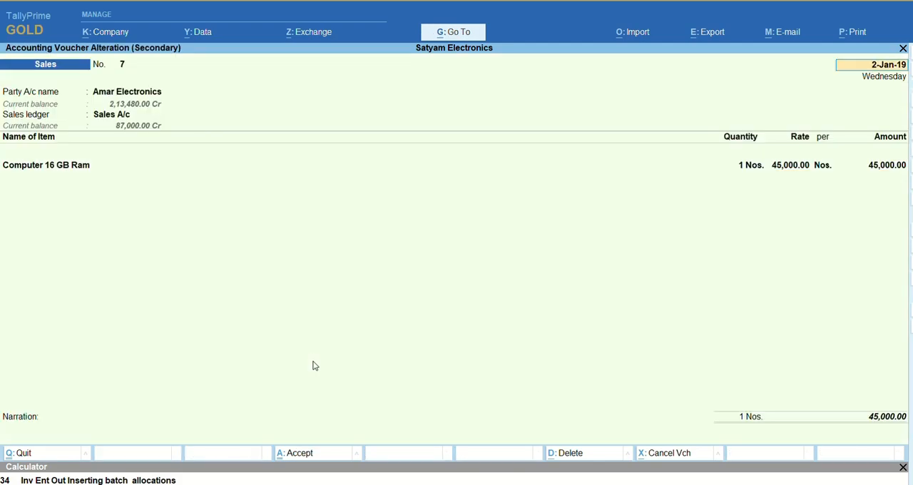
key(Escape)
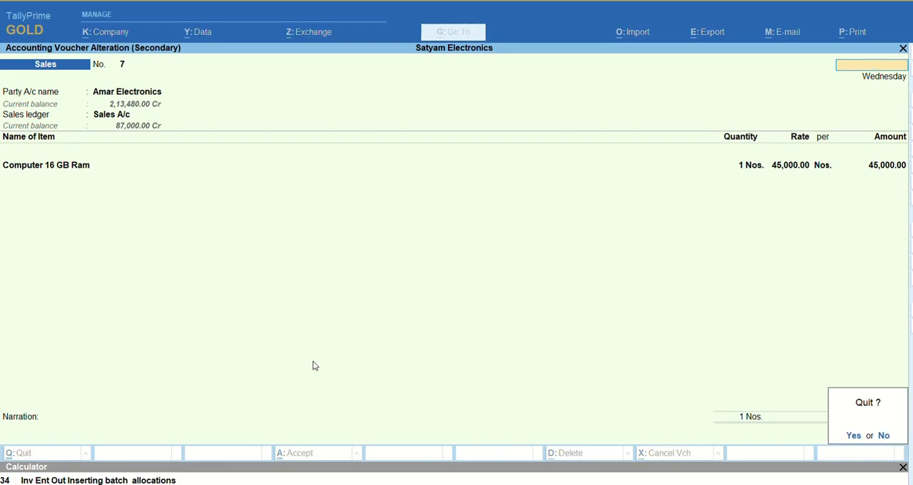
key(y)
- Review the Computer 16 GB Ram manufacturing journal No. 7 from the Day Book, then close it
key(Down)
key(Down)
key(Down)
key(Down)
key(Return)
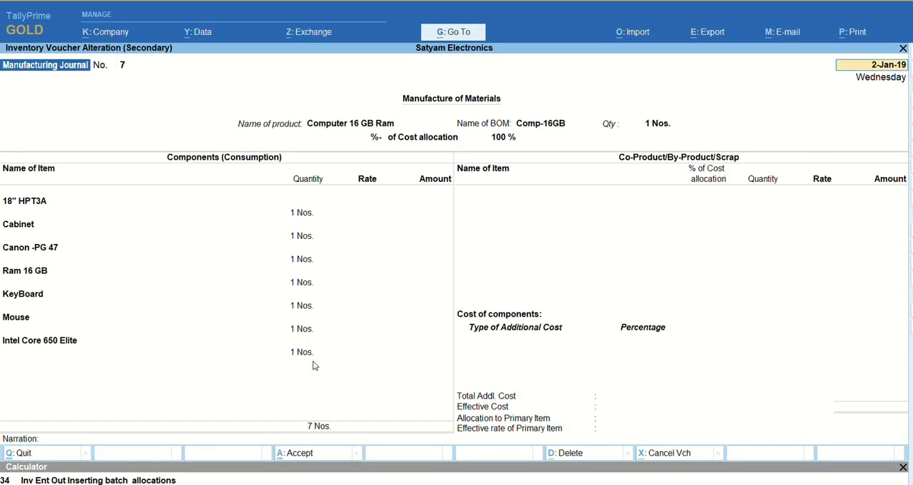
key(Escape)
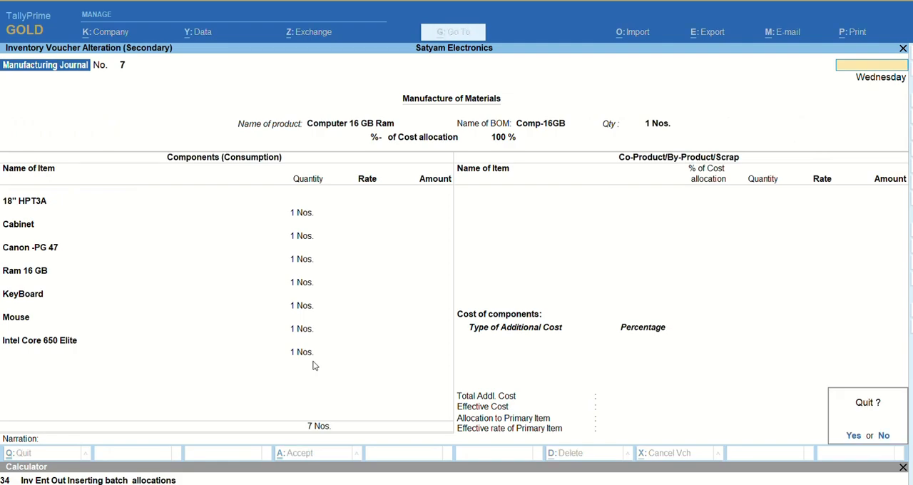
key(y)
- Open the Stock Summary and configure it to show the opening balance, goods inwards and goods outwards
key(Escape)
key(Down)
key(Down)
key(Down)
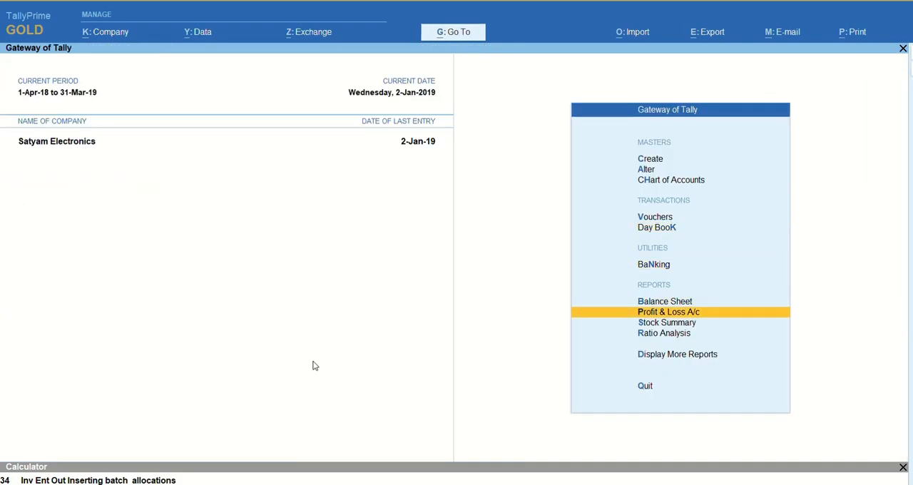
key(Down)
key(Return)
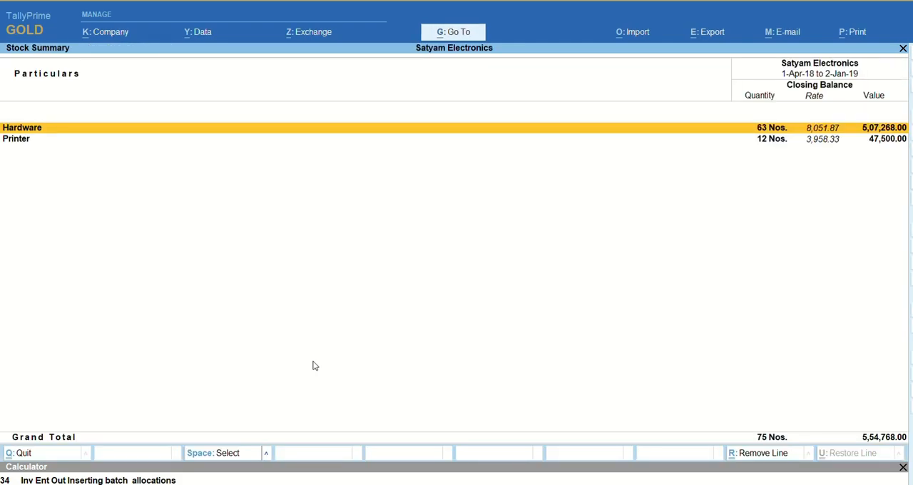
key(F12)
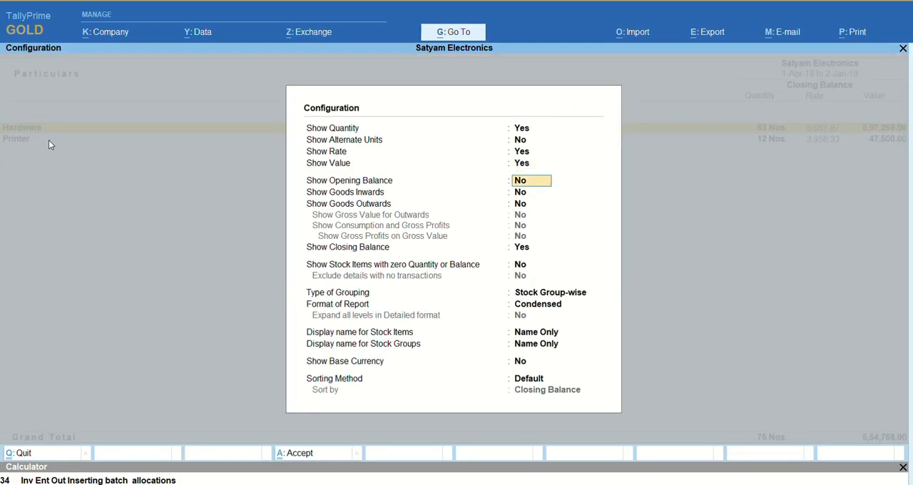
key(y)
key(y)
key(y)
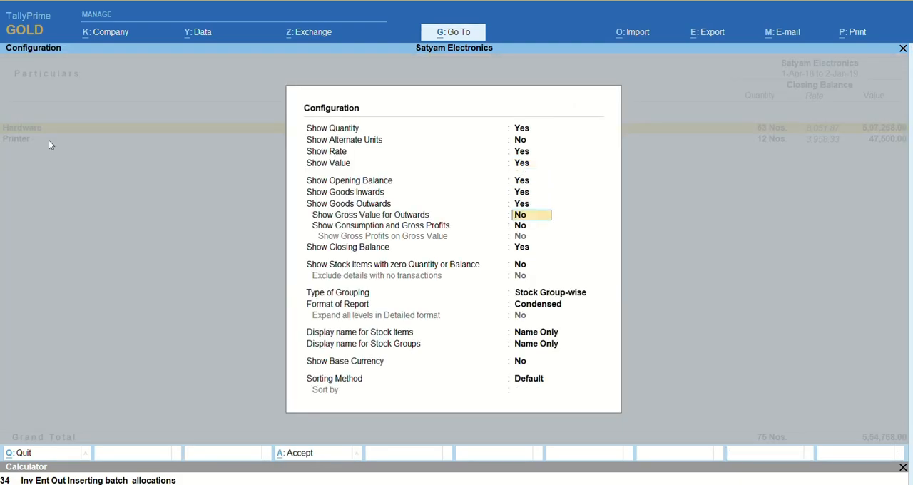
key(ctrl+a)
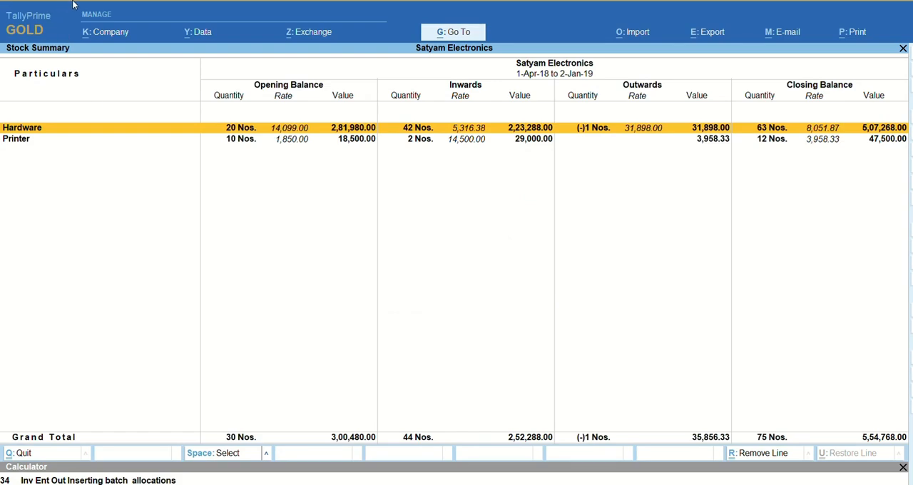
- Configure the Stock Summary to show stock items with zero quantity or balance, without excluding details that have no transactions
key(F12)
key(Down)
key(Down)
key(Down)
key(Down)
key(Down)
key(Down)
key(Down)
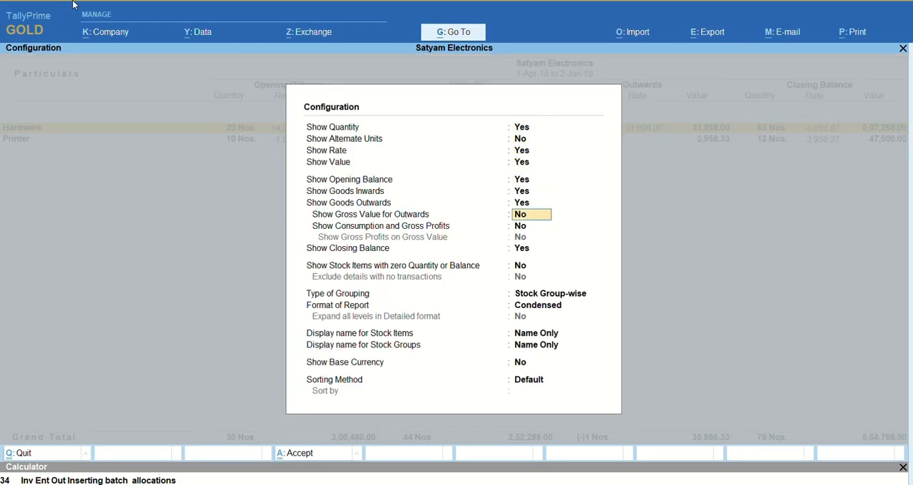
key(Down)
key(Down)
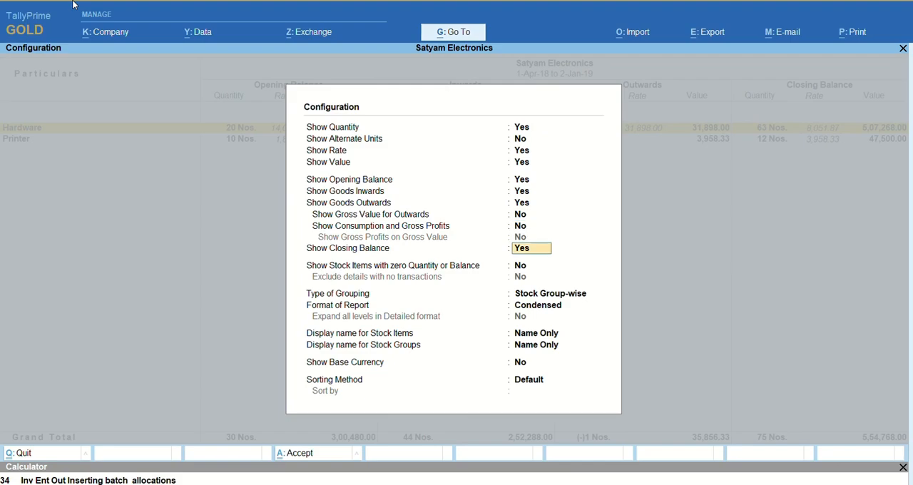
key(Down)
text(y)
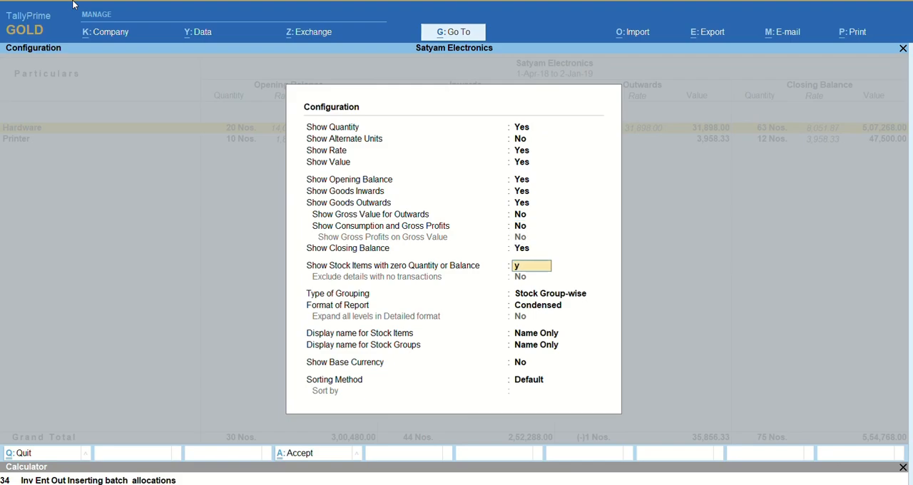
key(Return)
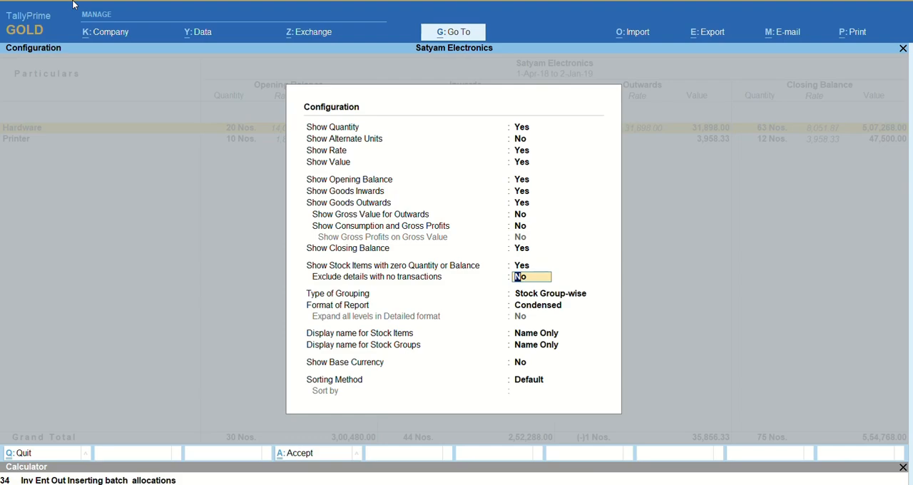
key(Return)
key(ctrl+a)
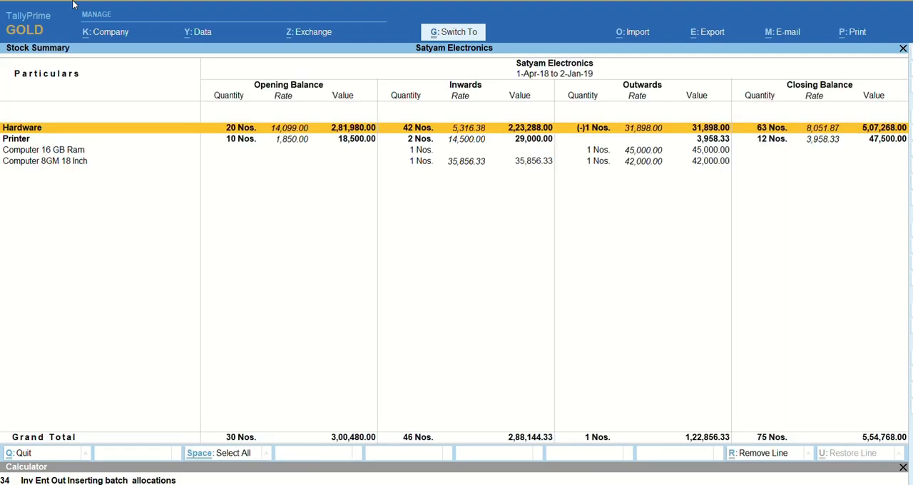
- Drill down from Computer 16 GB Ram to its January stock item vouchers and check the pending purchase bills
key(Down)
key(Down)
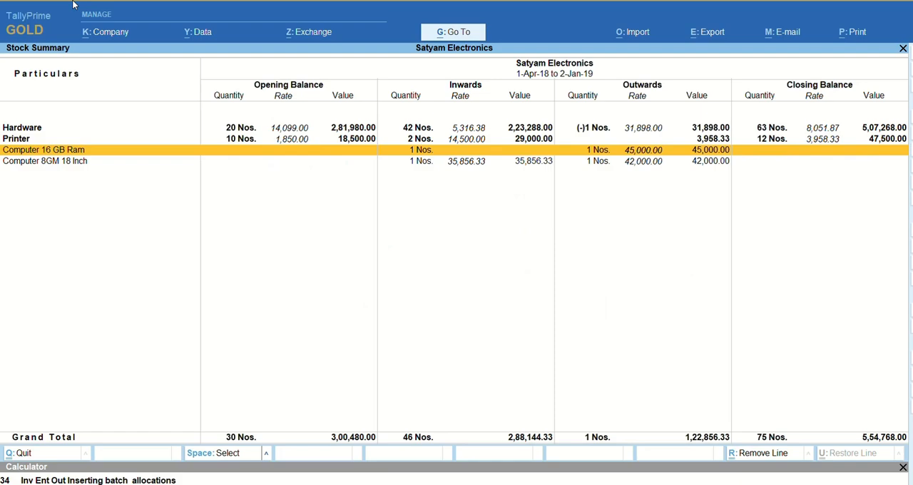
key(Return)
key(Return)
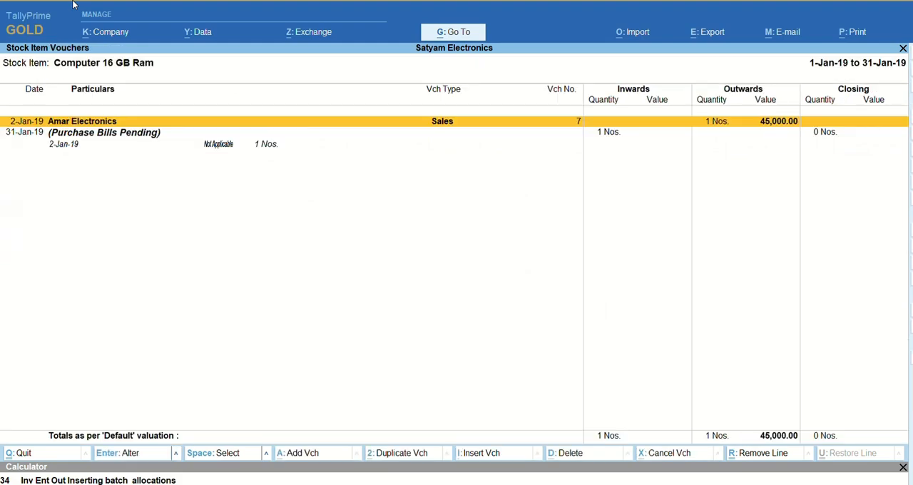
key(Down)
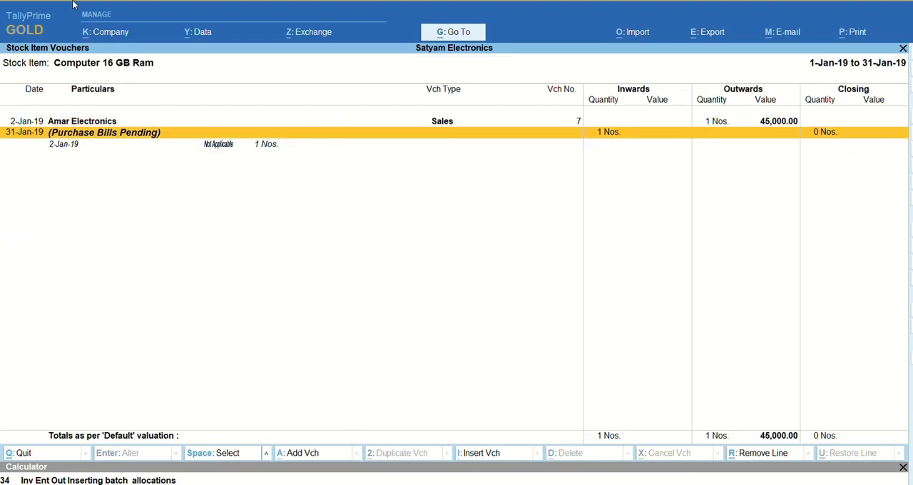
key(Return)
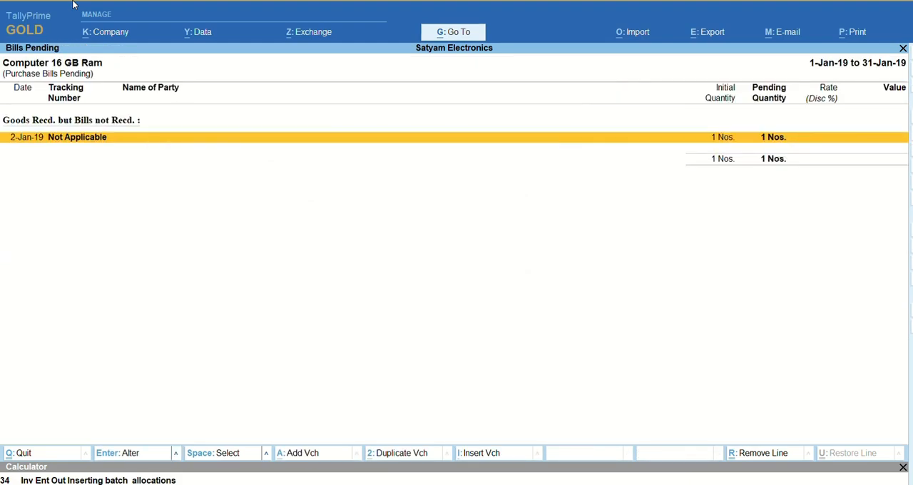
key(Escape)
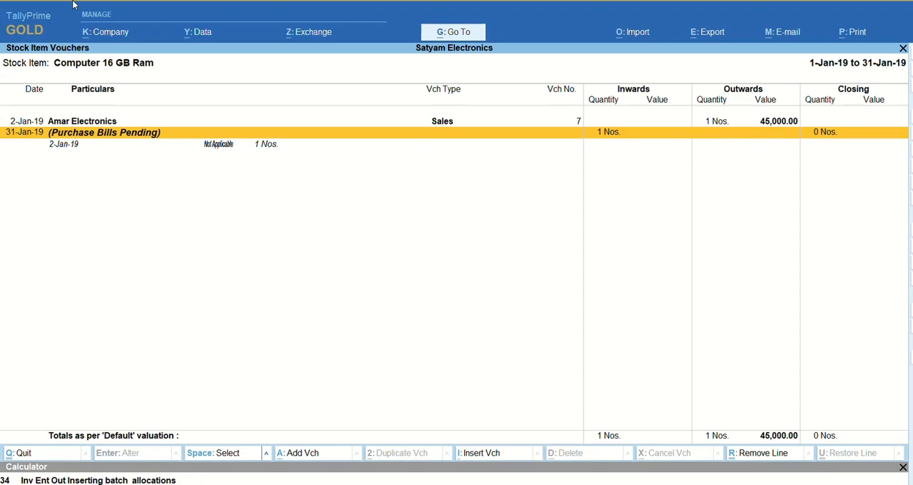
- Examine the Amar Electronics sales entry and the manufacturing journal behind the pending purchase bill
key(Up)
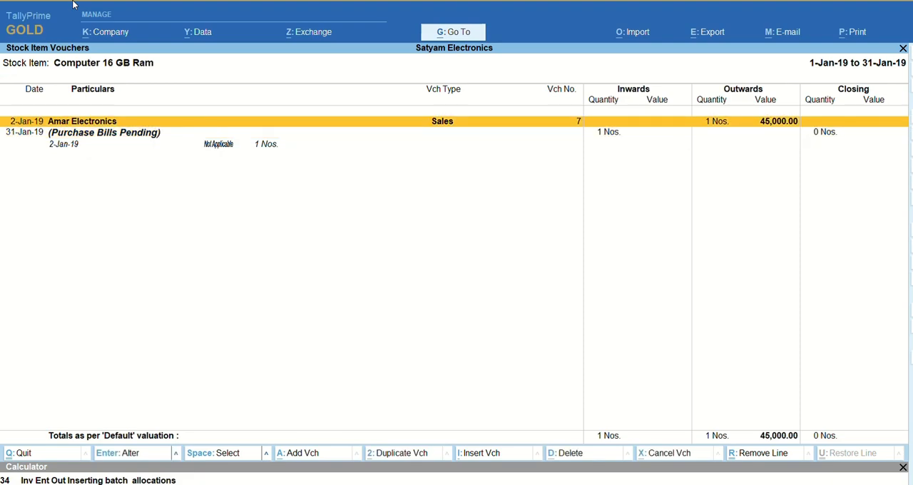
key(Return)
key(Escape)
key(Down)
key(Return)
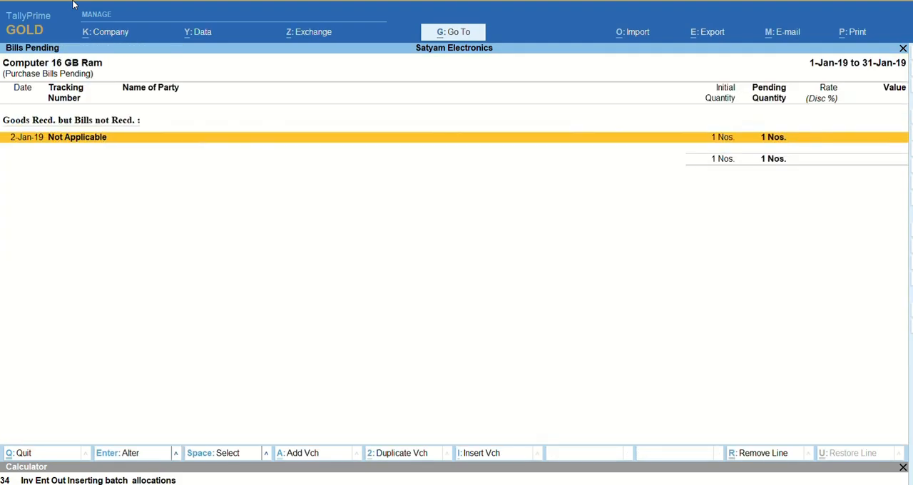
key(shift+Return)
key(Down)
key(Return)
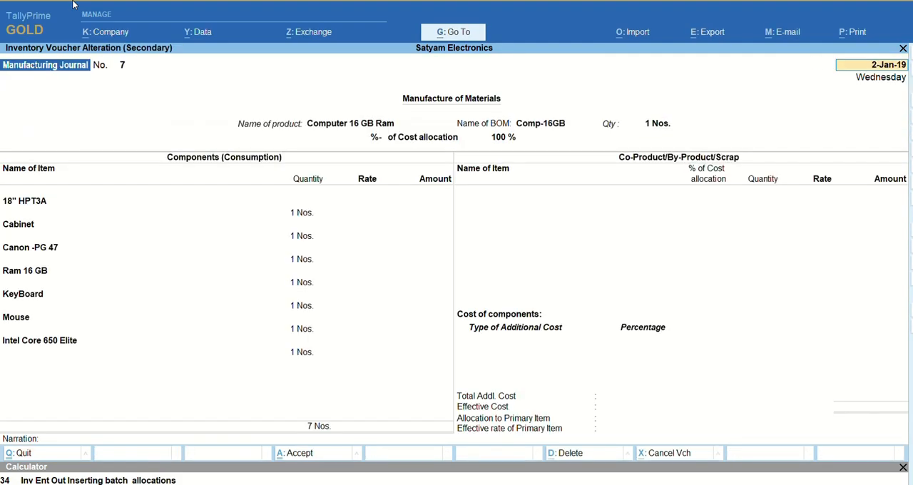
- Close the manufacturing journal and the stock reports, returning to the Gateway of Tally without quitting the program
key(BackSpace)
key(Escape)
key(Escape)
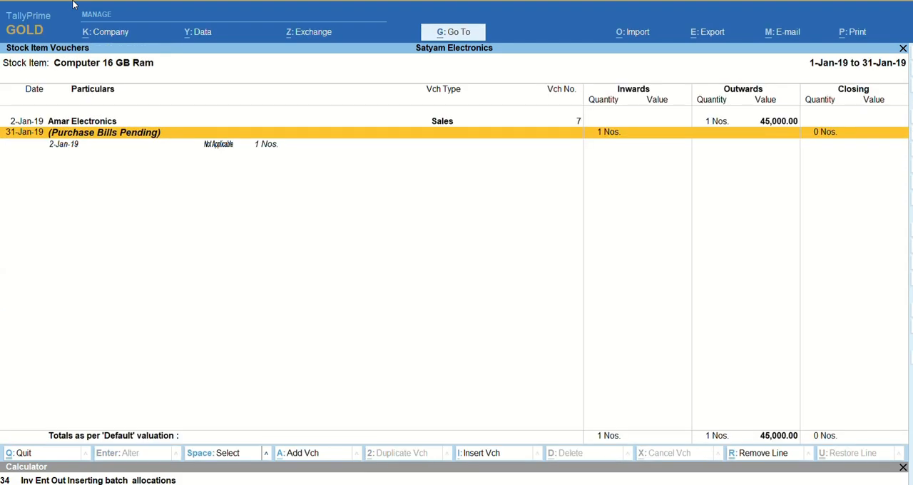
key(Escape)
key(Escape)
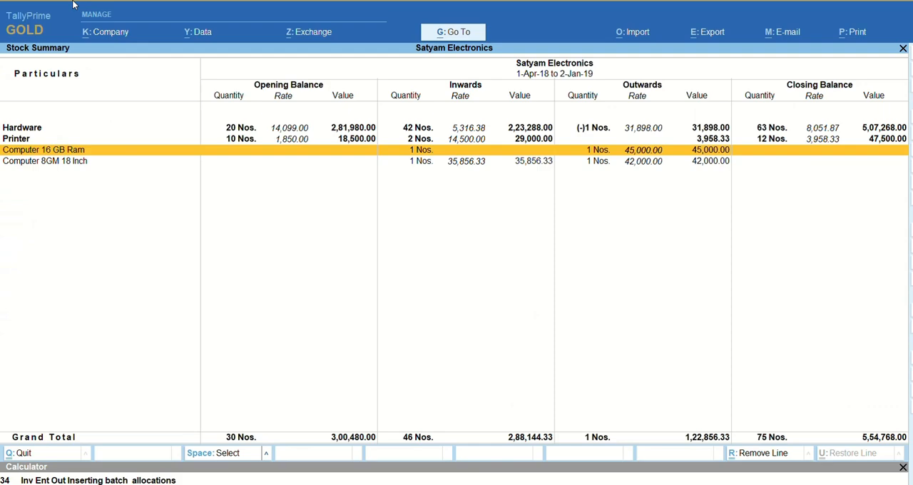
key(Escape)
key(Escape)
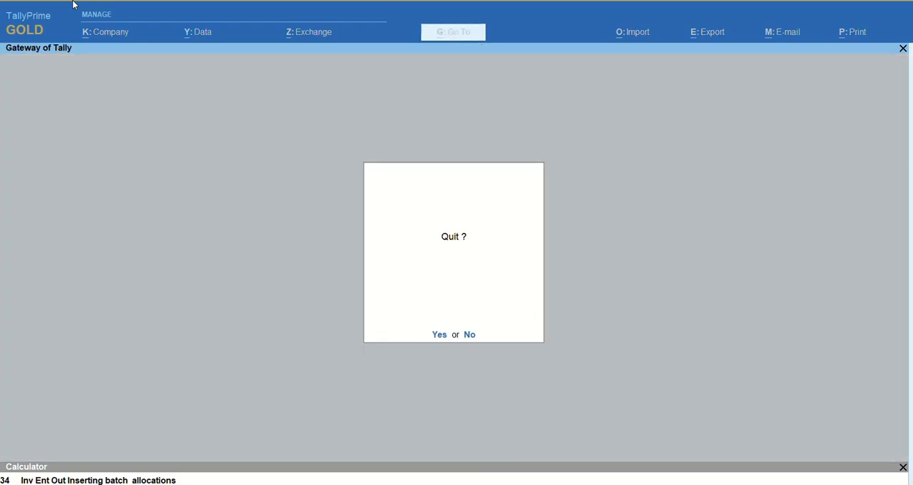
key(n)
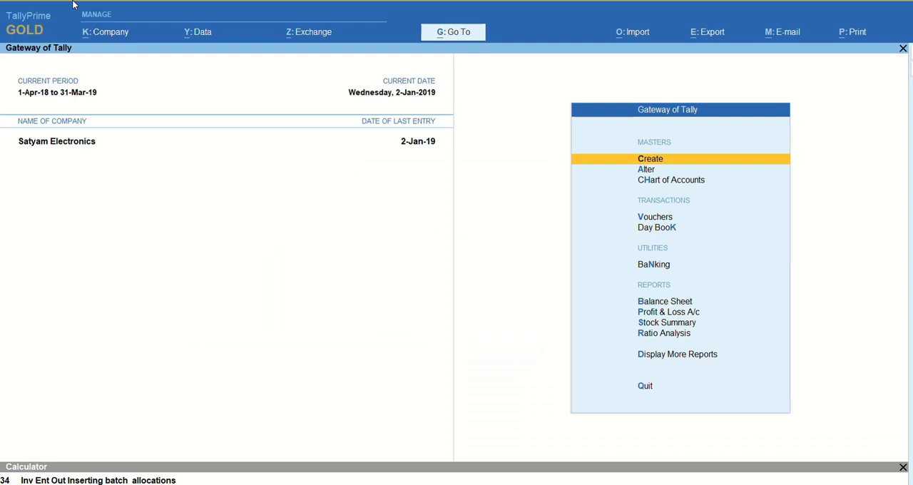